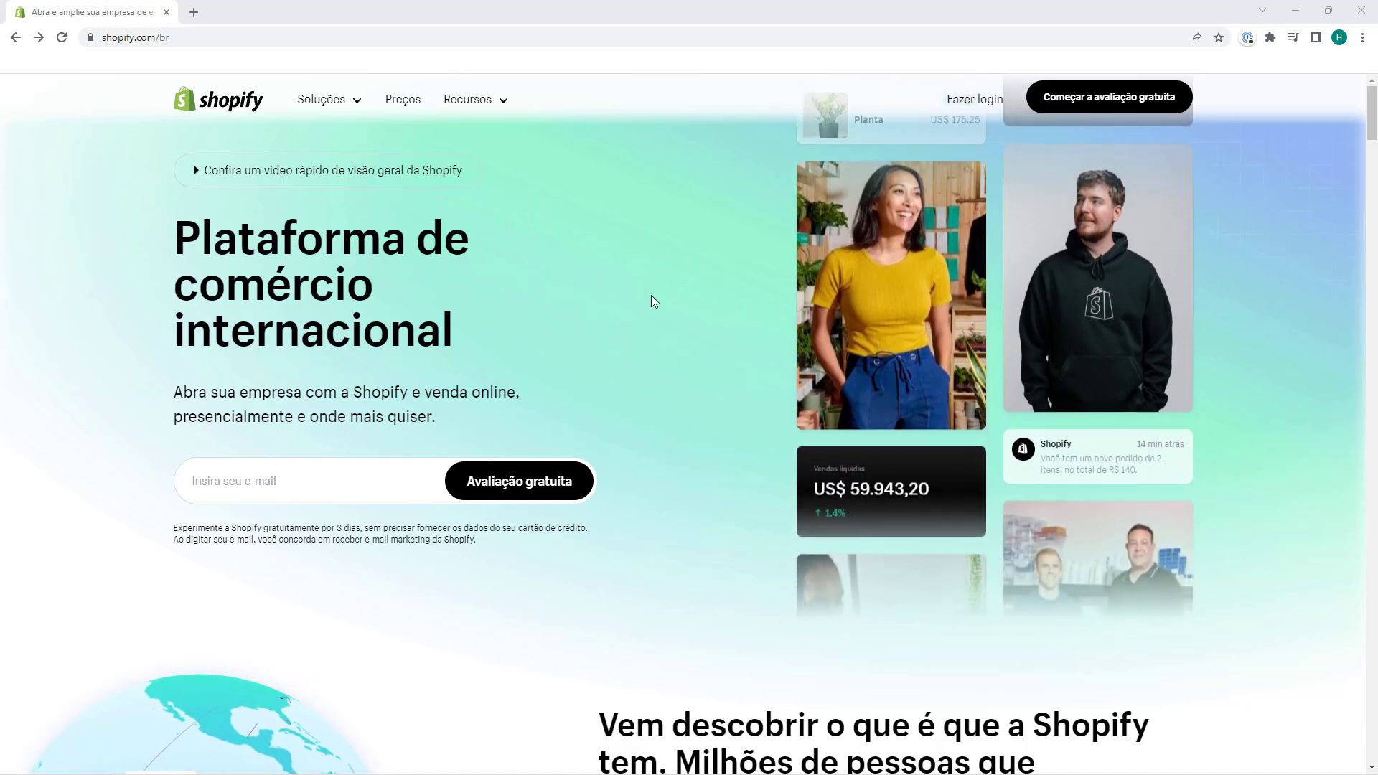
Log in to the Shopify store admin and open the Shopify App Store from the apps and sales channels settings.
{"action": "mouse_move", "coordinate": [815, 217]}
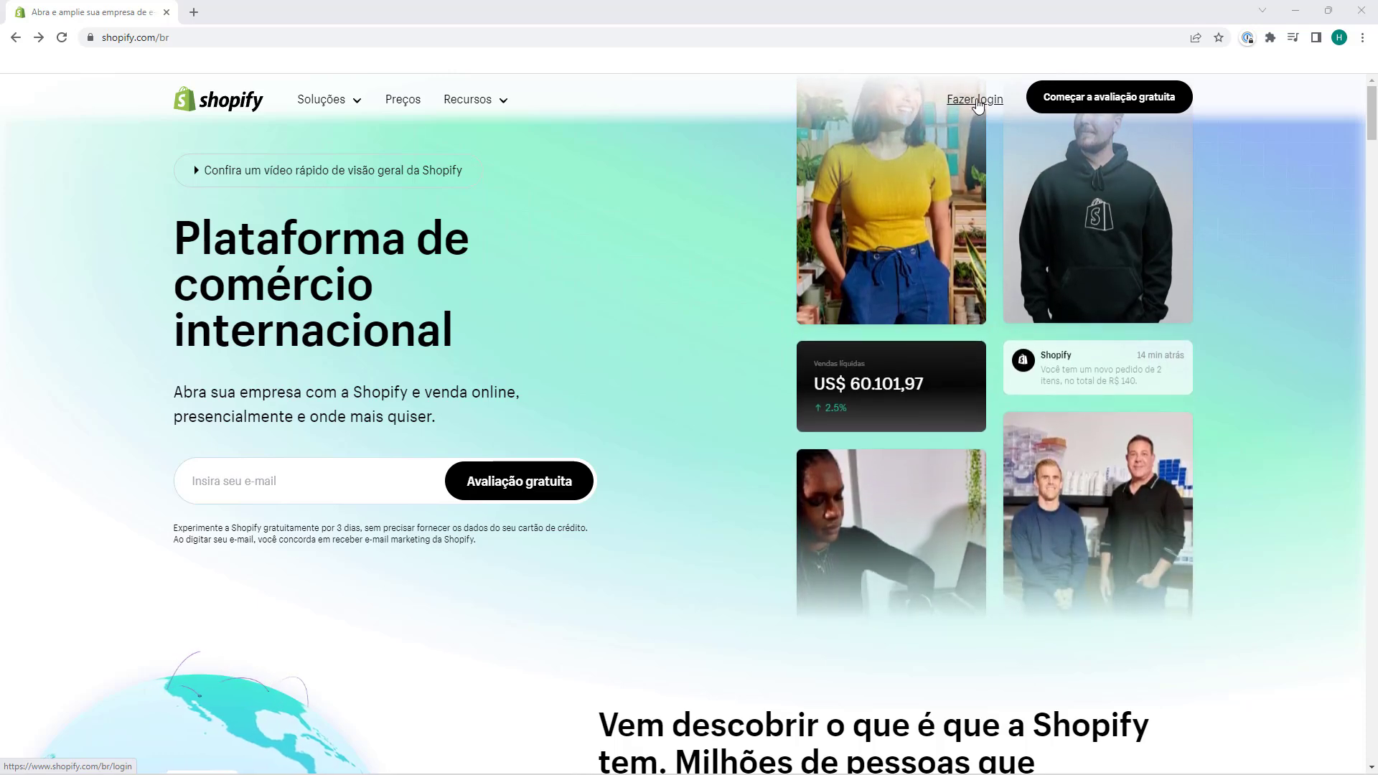
{"action": "left_click", "coordinate": [974, 100]}
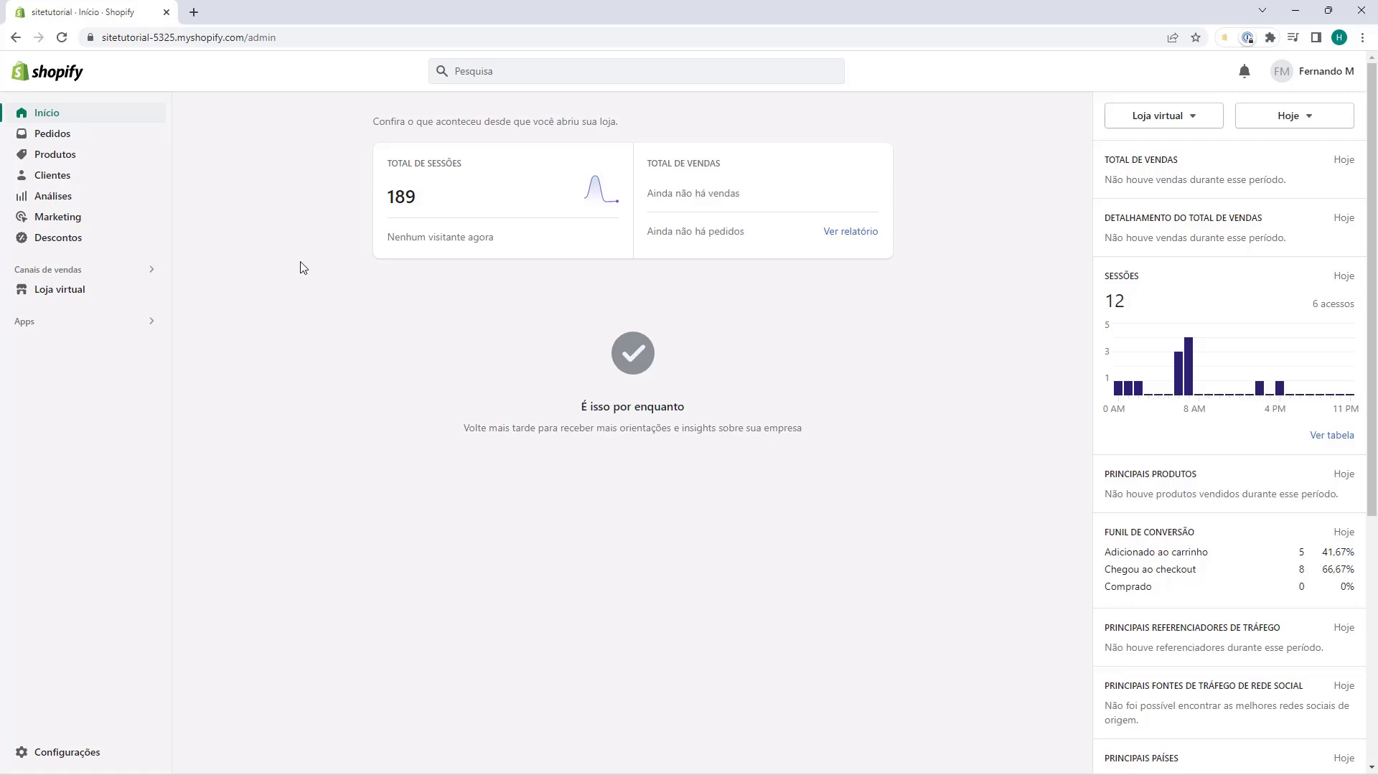
{"action": "left_click", "coordinate": [32, 329]}
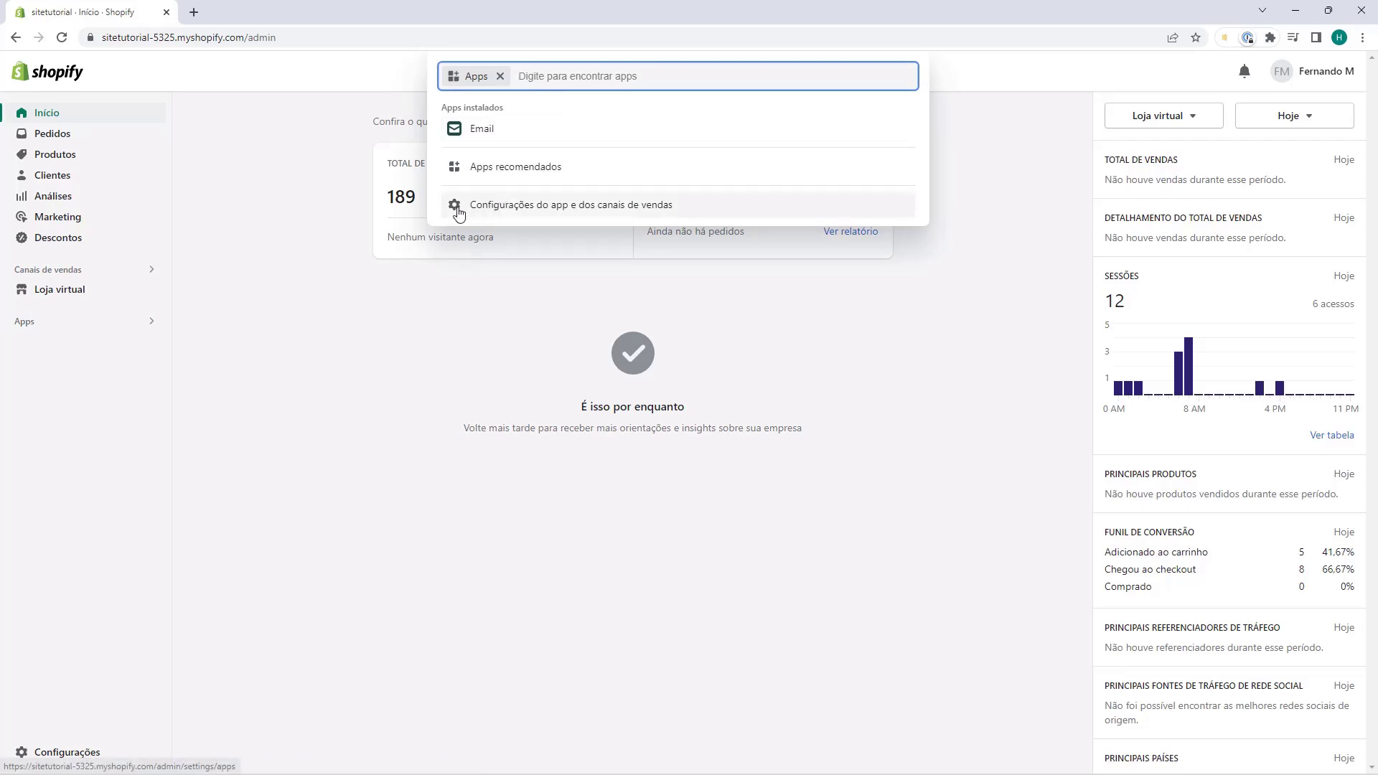
{"action": "left_click", "coordinate": [539, 208]}
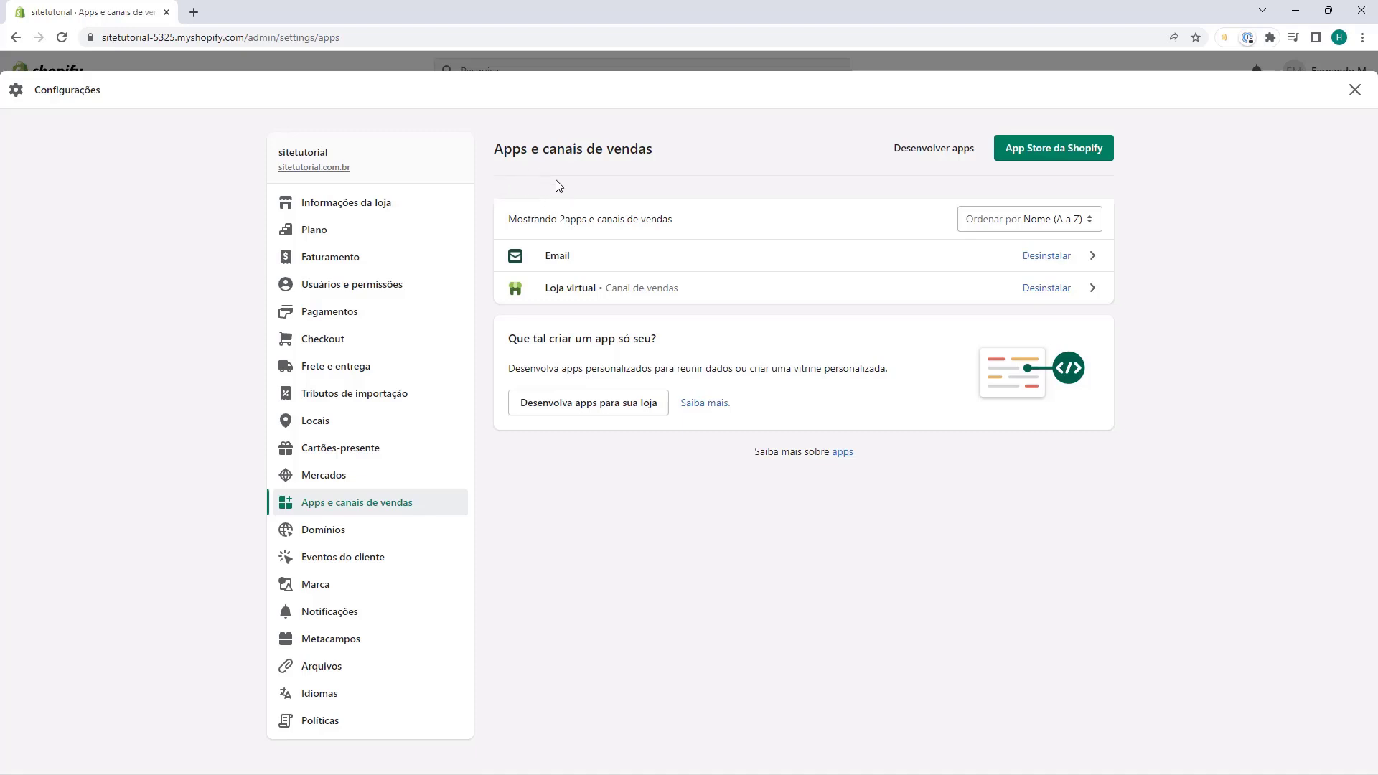
{"action": "left_click", "coordinate": [1046, 160]}
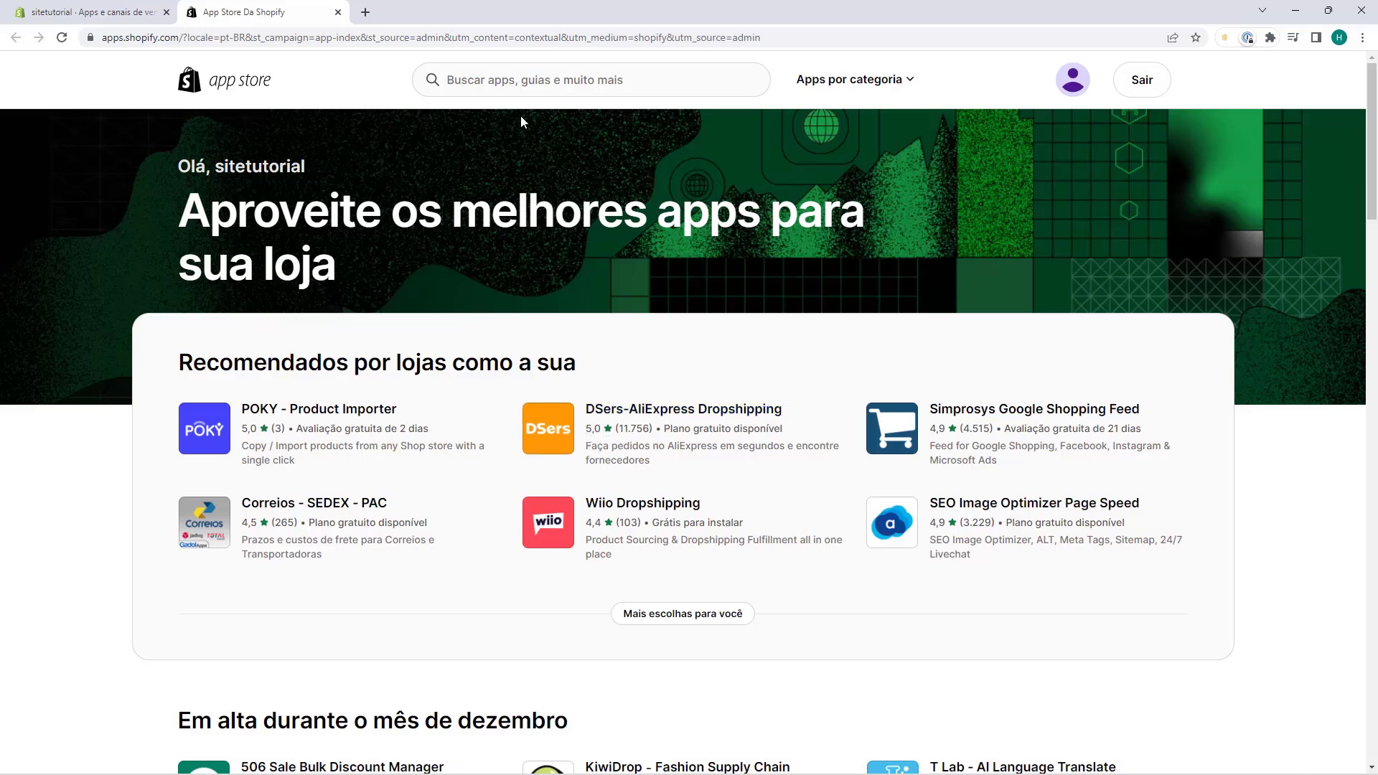
Search the App Store for "Dsers" and open the DSers-AliExpress Dropshipping listing.
{"action": "left_click", "coordinate": [470, 90]}
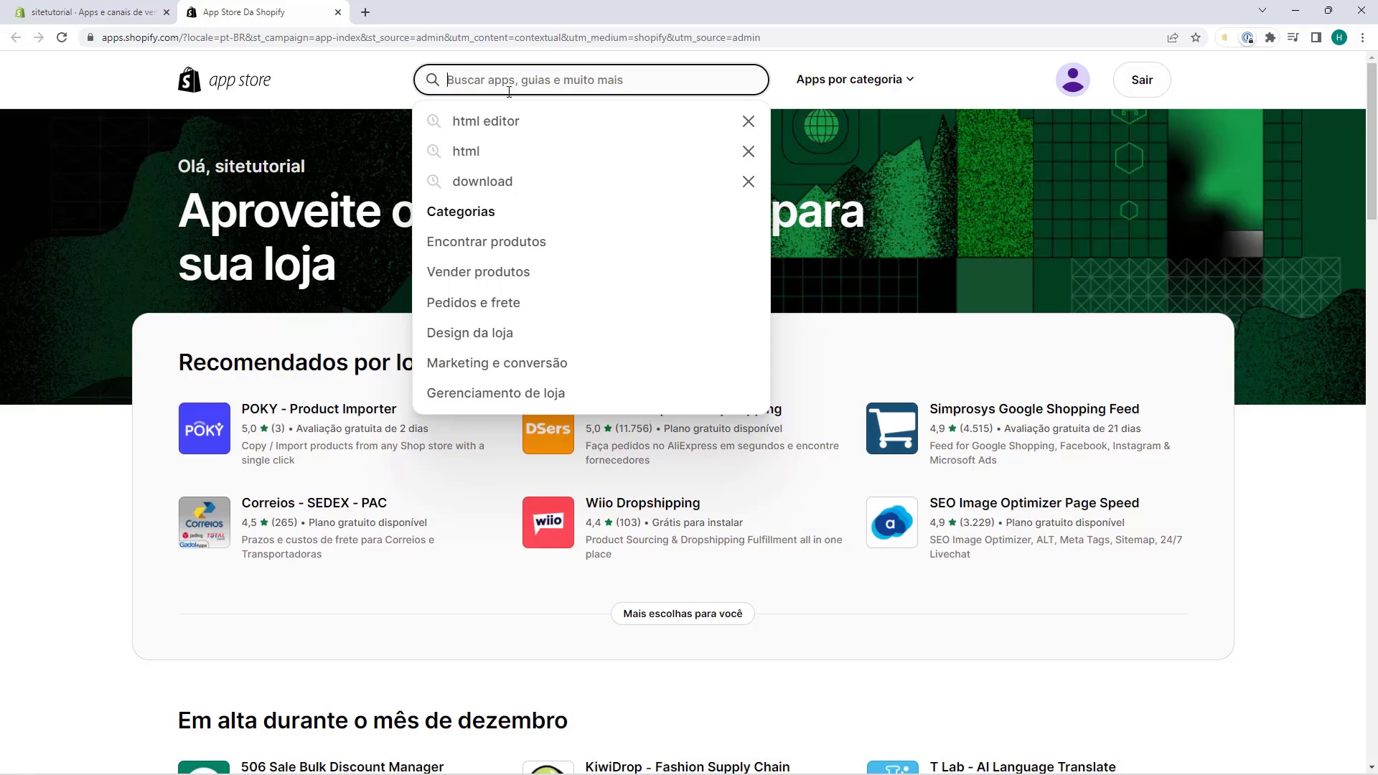
{"action": "type", "text": "Dsers"}
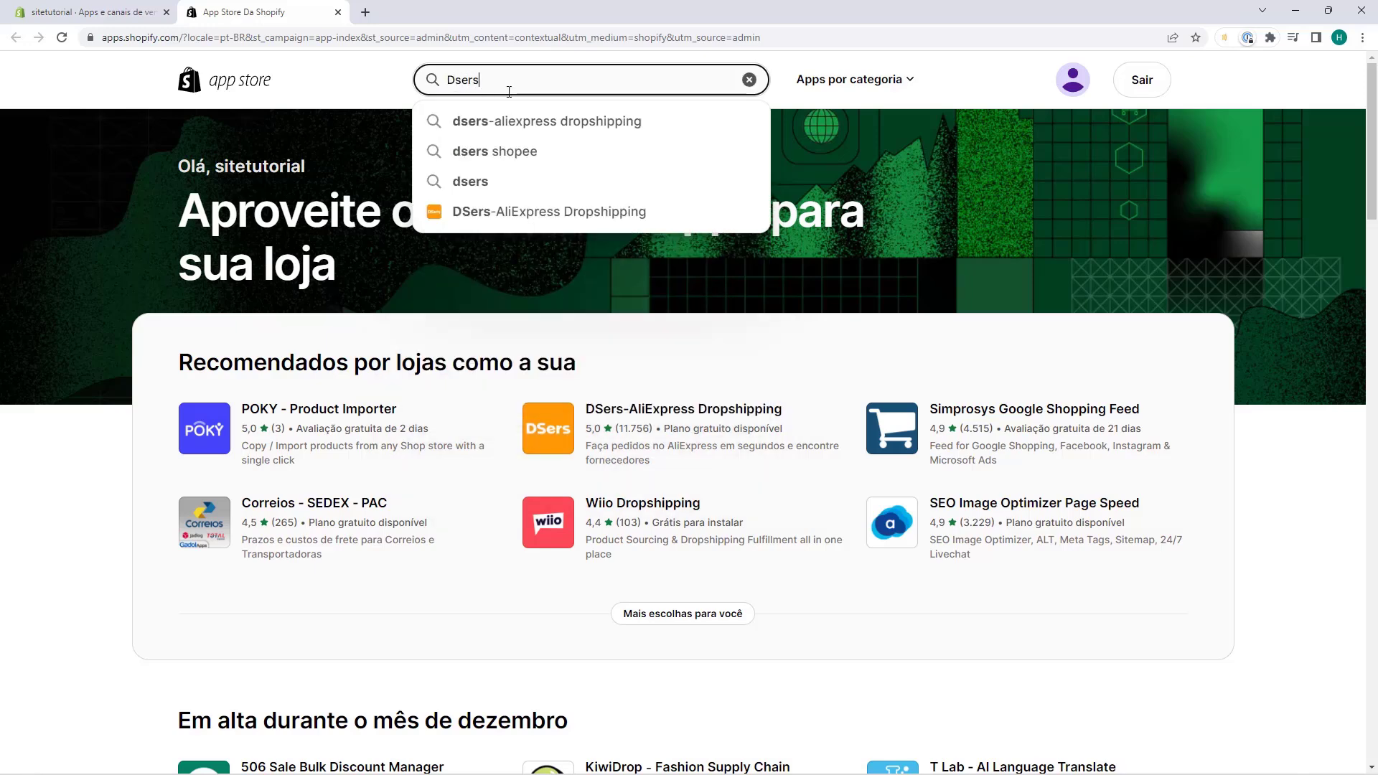
{"action": "key", "text": "Return"}
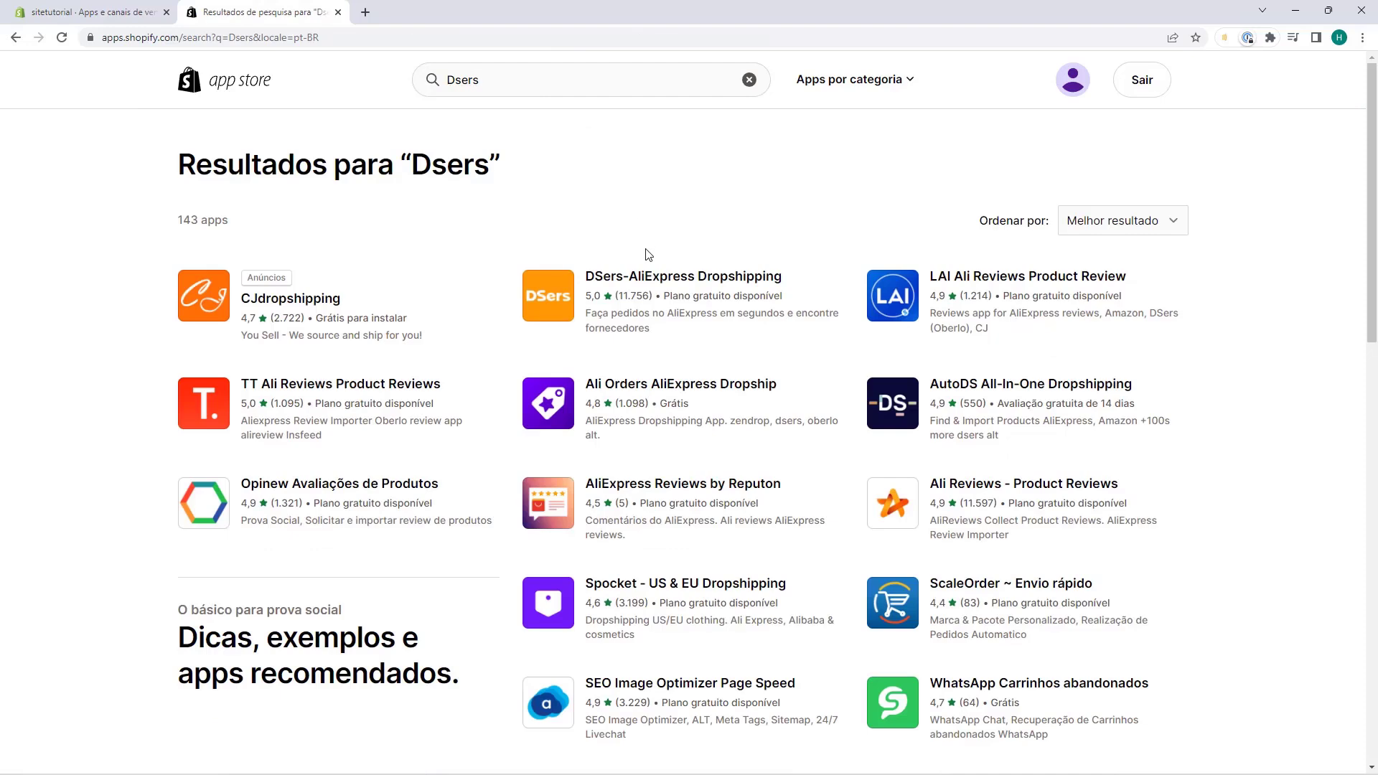
{"action": "left_click", "coordinate": [615, 306]}
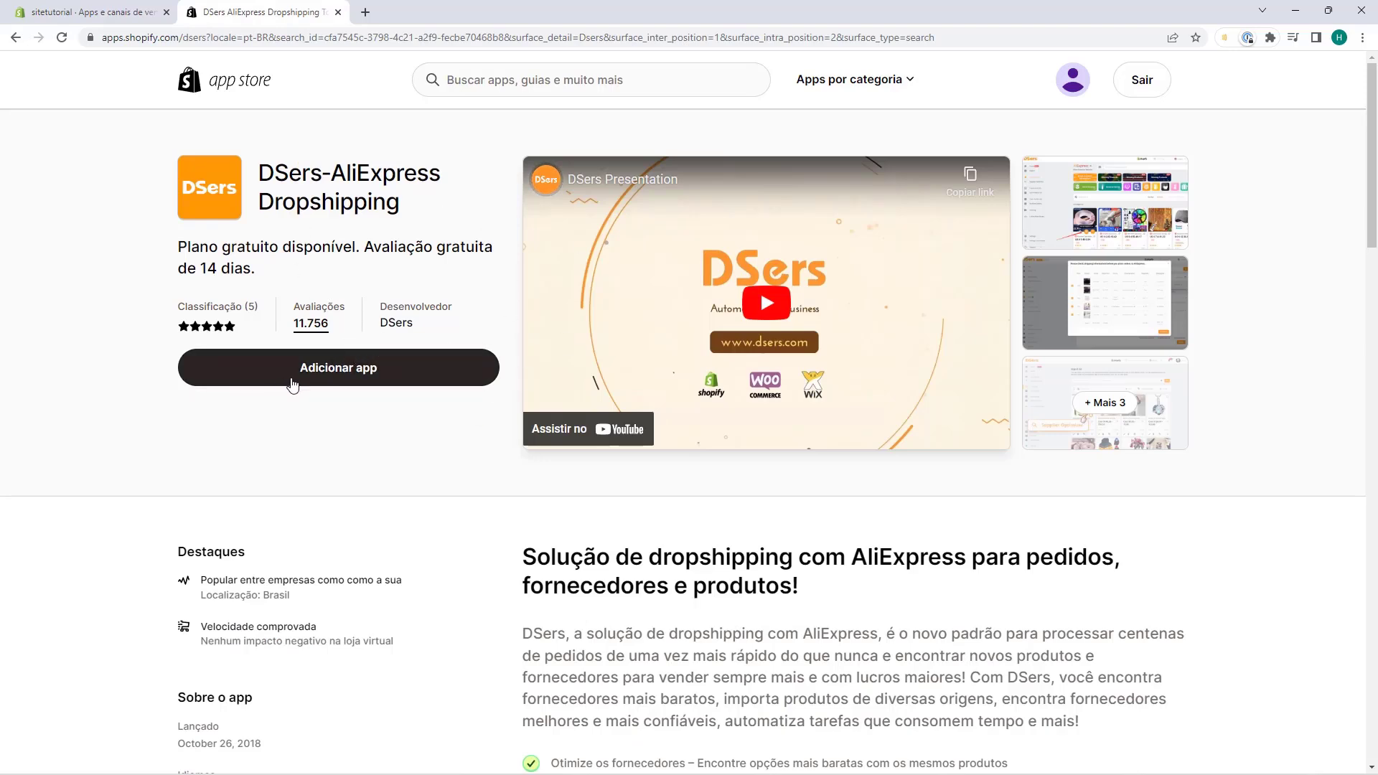
Install the DSers-AliExpress Dropshipping app in the store and have DSers create an account for it.
{"action": "left_click", "coordinate": [330, 373]}
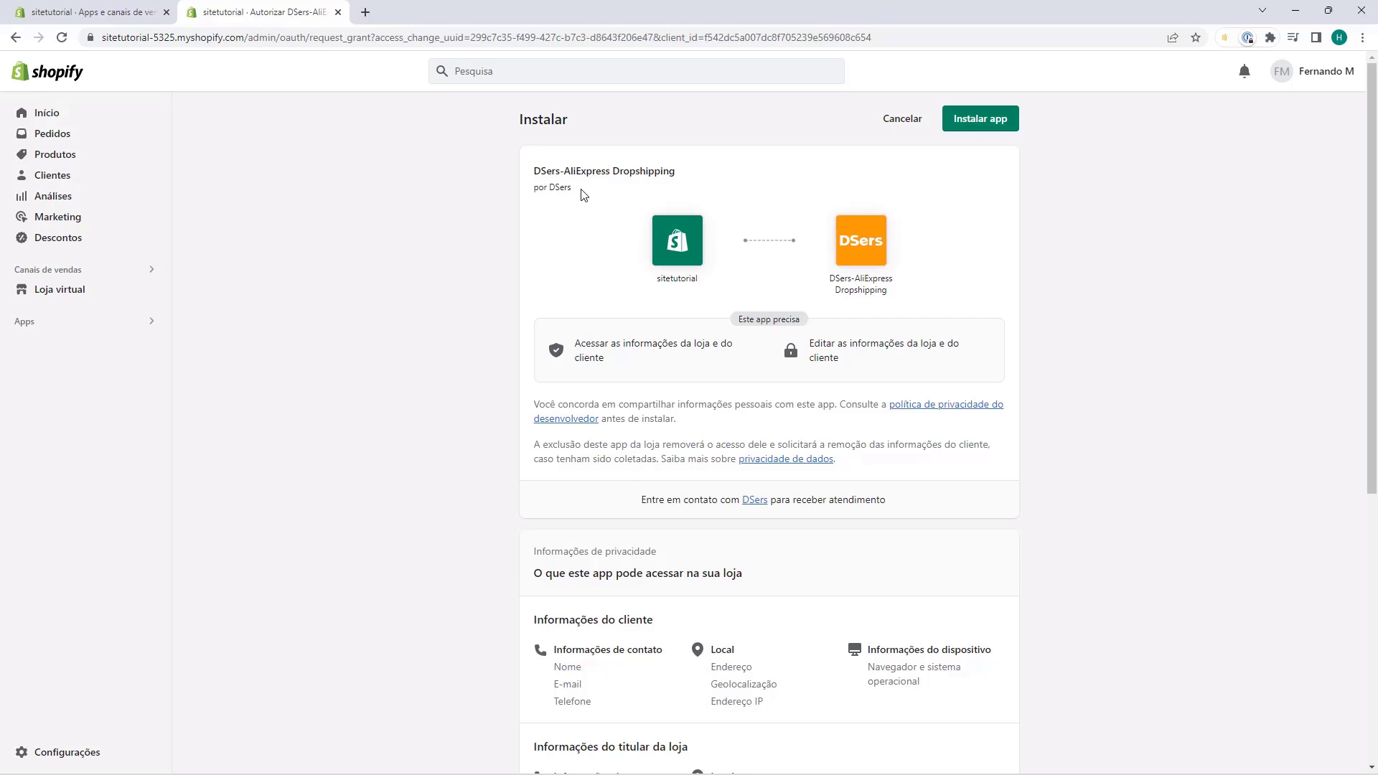
{"action": "left_click", "coordinate": [972, 129]}
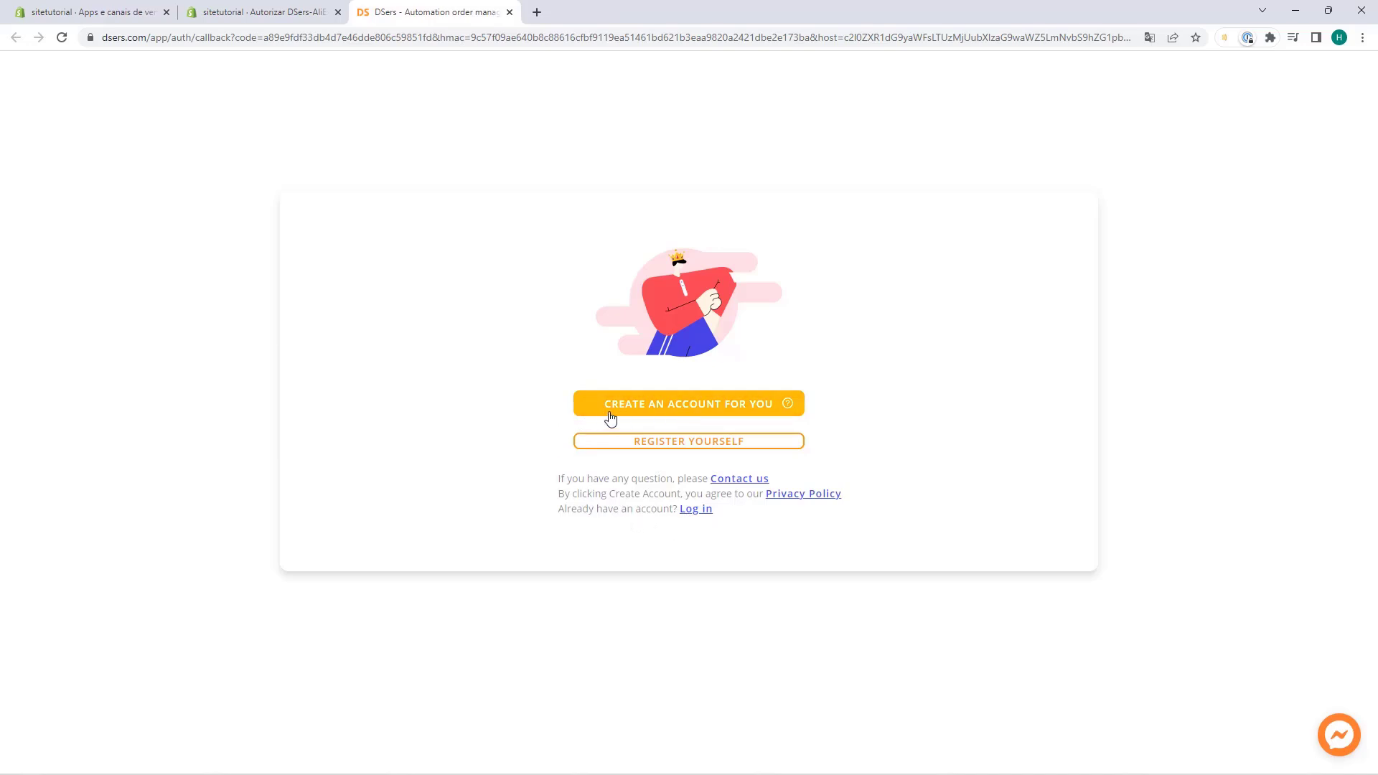
{"action": "left_click", "coordinate": [690, 405]}
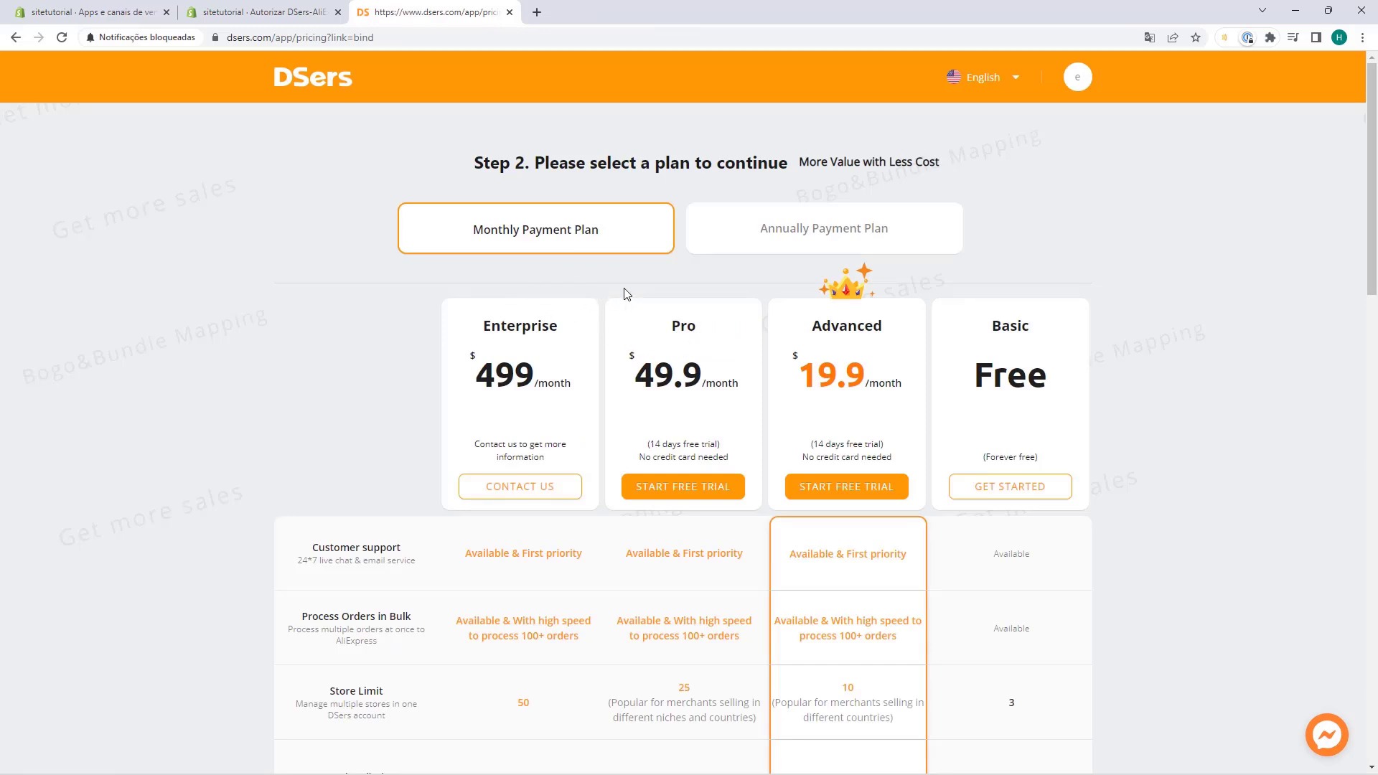
Compare the DSers monthly plans and get started with the free Basic plan.
{"action": "scroll", "coordinate": [536, 406], "scroll_direction": "down", "scroll_amount": 5}
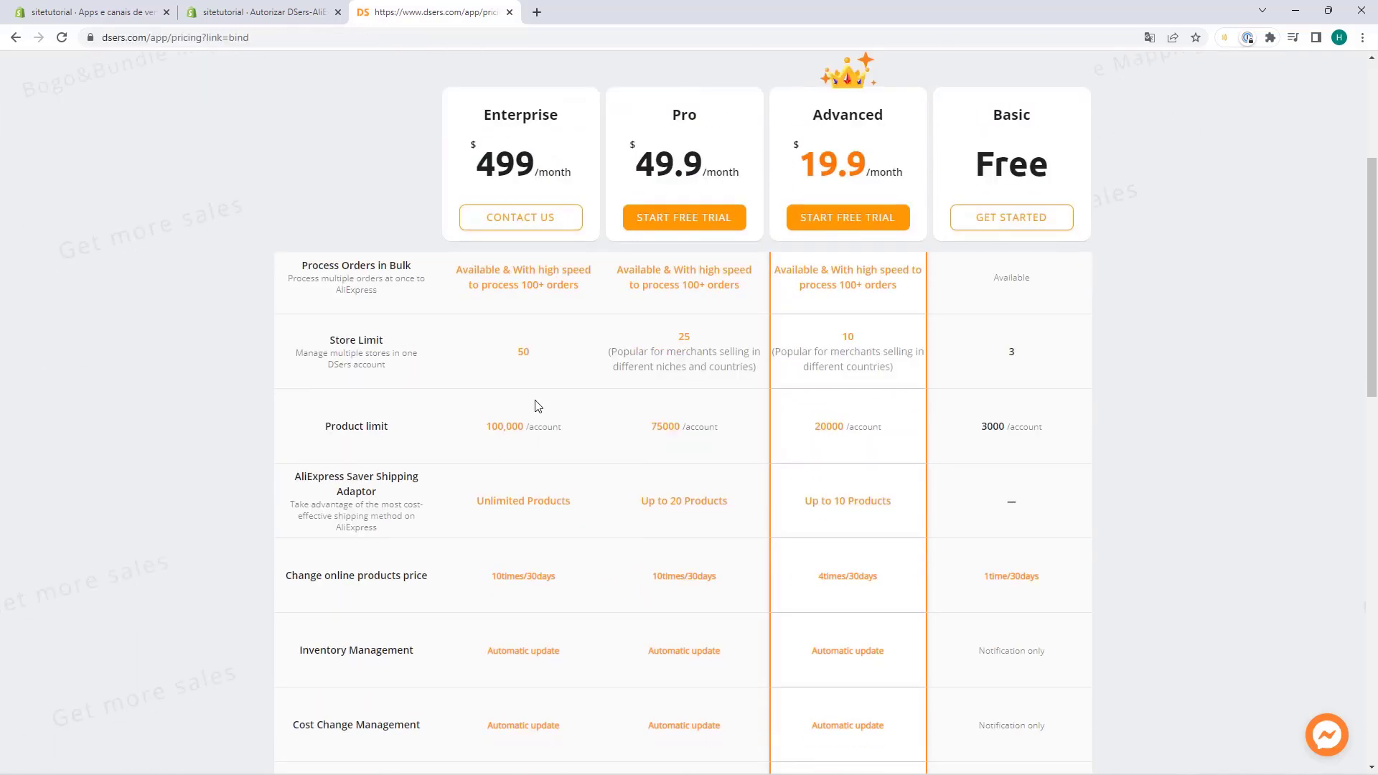
{"action": "scroll", "coordinate": [641, 339], "scroll_direction": "down", "scroll_amount": 2}
{"action": "scroll", "coordinate": [628, 344], "scroll_direction": "up", "scroll_amount": 1}
{"action": "scroll", "coordinate": [621, 343], "scroll_direction": "down", "scroll_amount": 8}
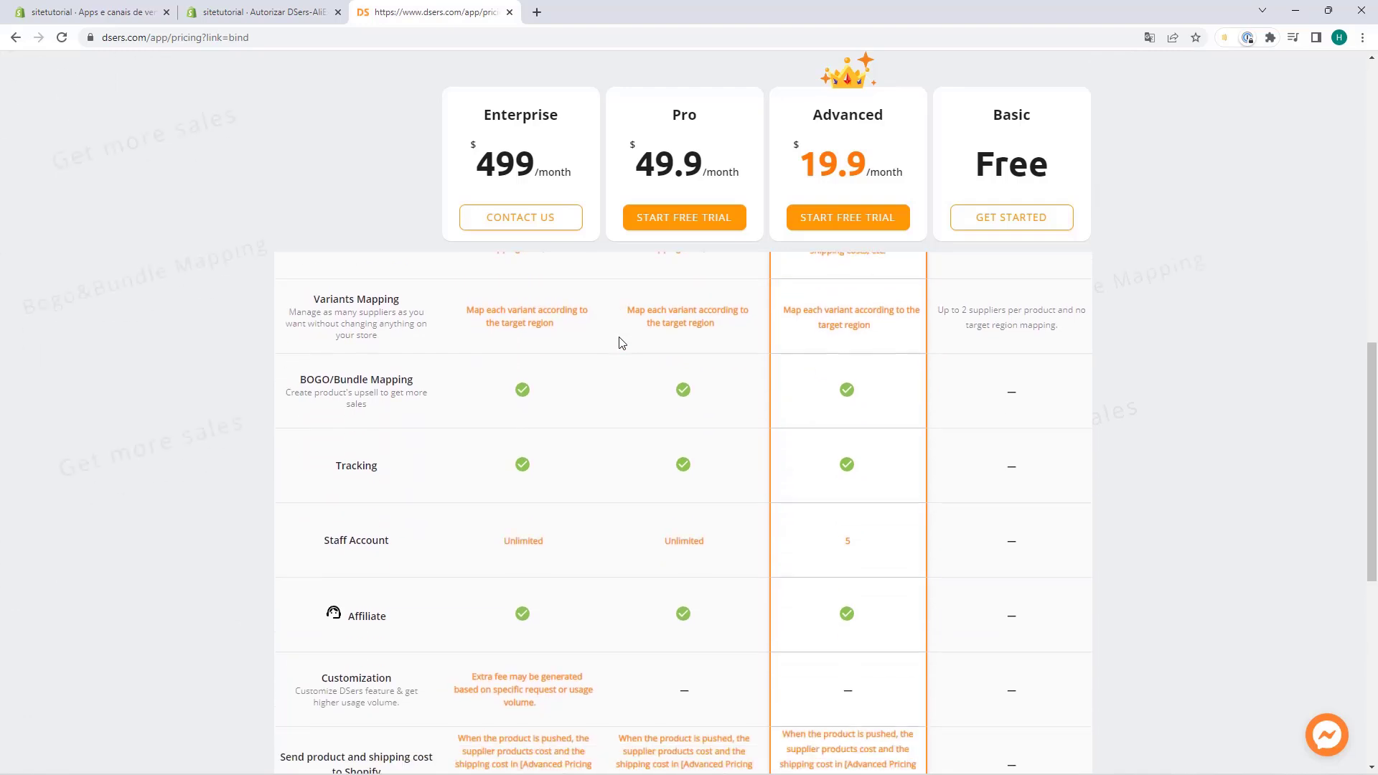
{"action": "scroll", "coordinate": [621, 343], "scroll_direction": "up", "scroll_amount": 14}
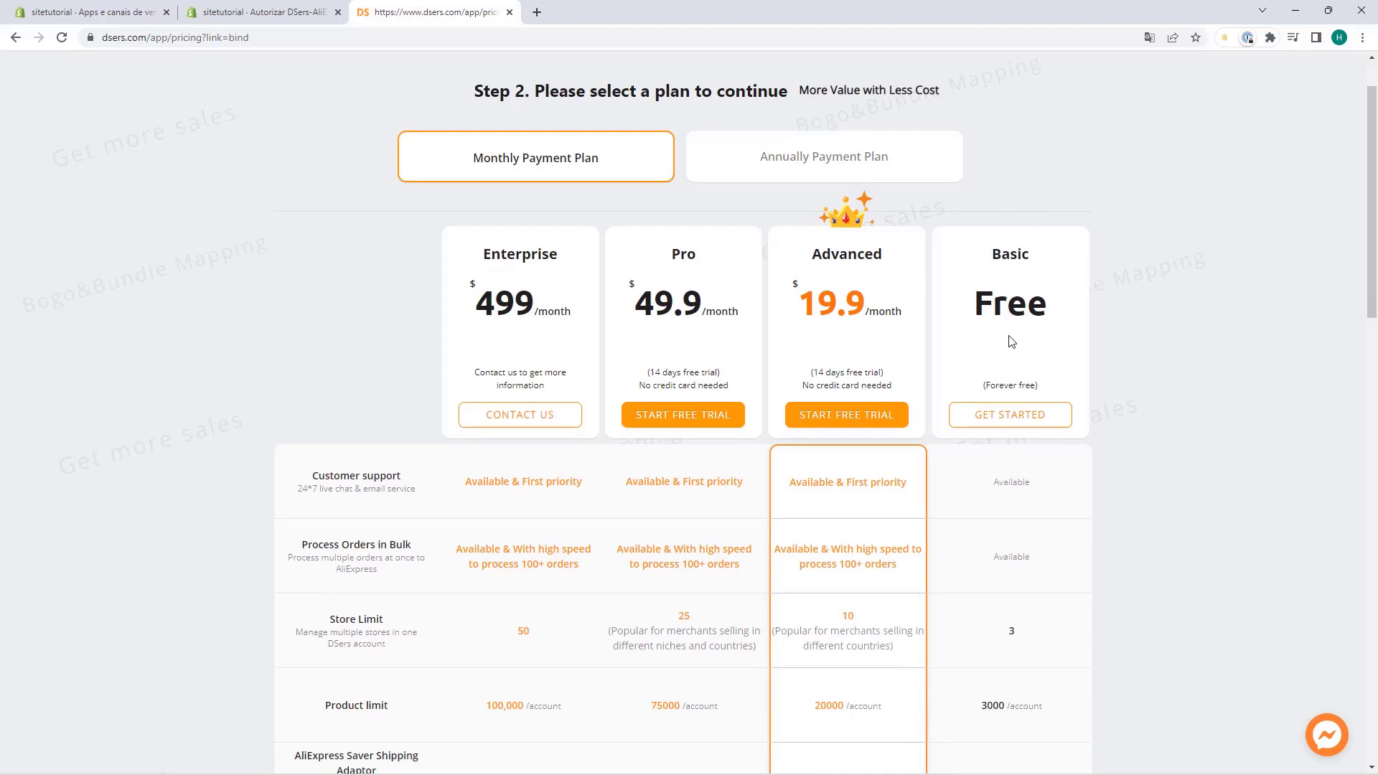
{"action": "scroll", "coordinate": [980, 288], "scroll_direction": "down", "scroll_amount": 1}
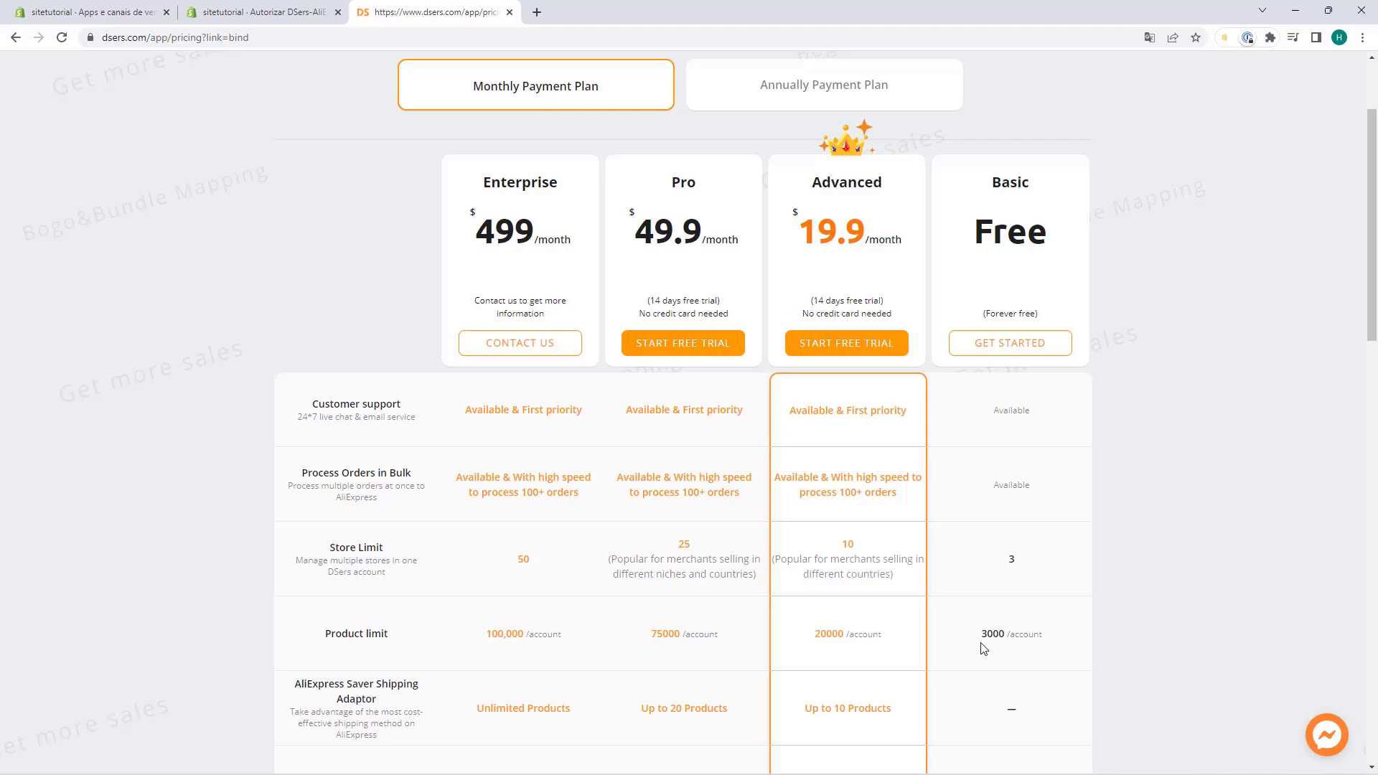
{"action": "scroll", "coordinate": [983, 646], "scroll_direction": "up", "scroll_amount": 2}
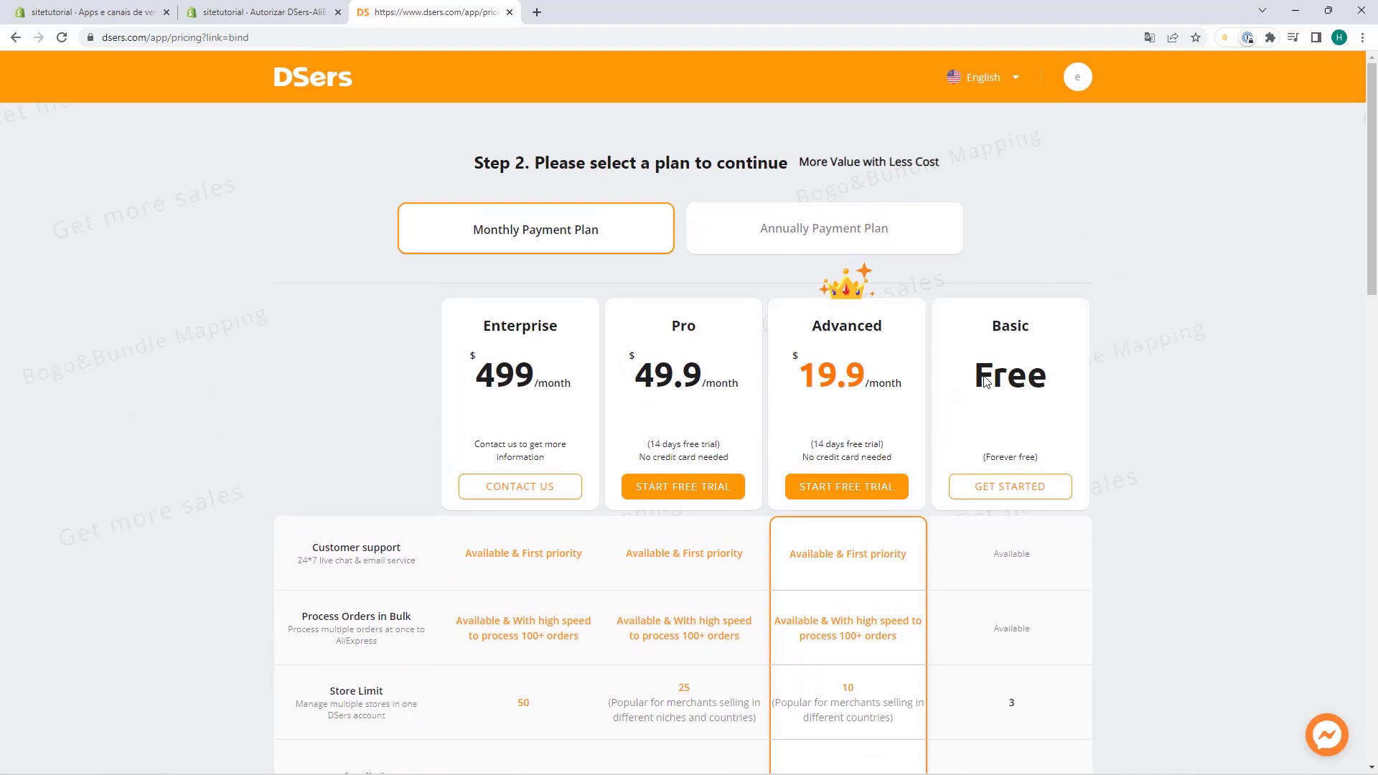
{"action": "left_click", "coordinate": [1009, 493]}
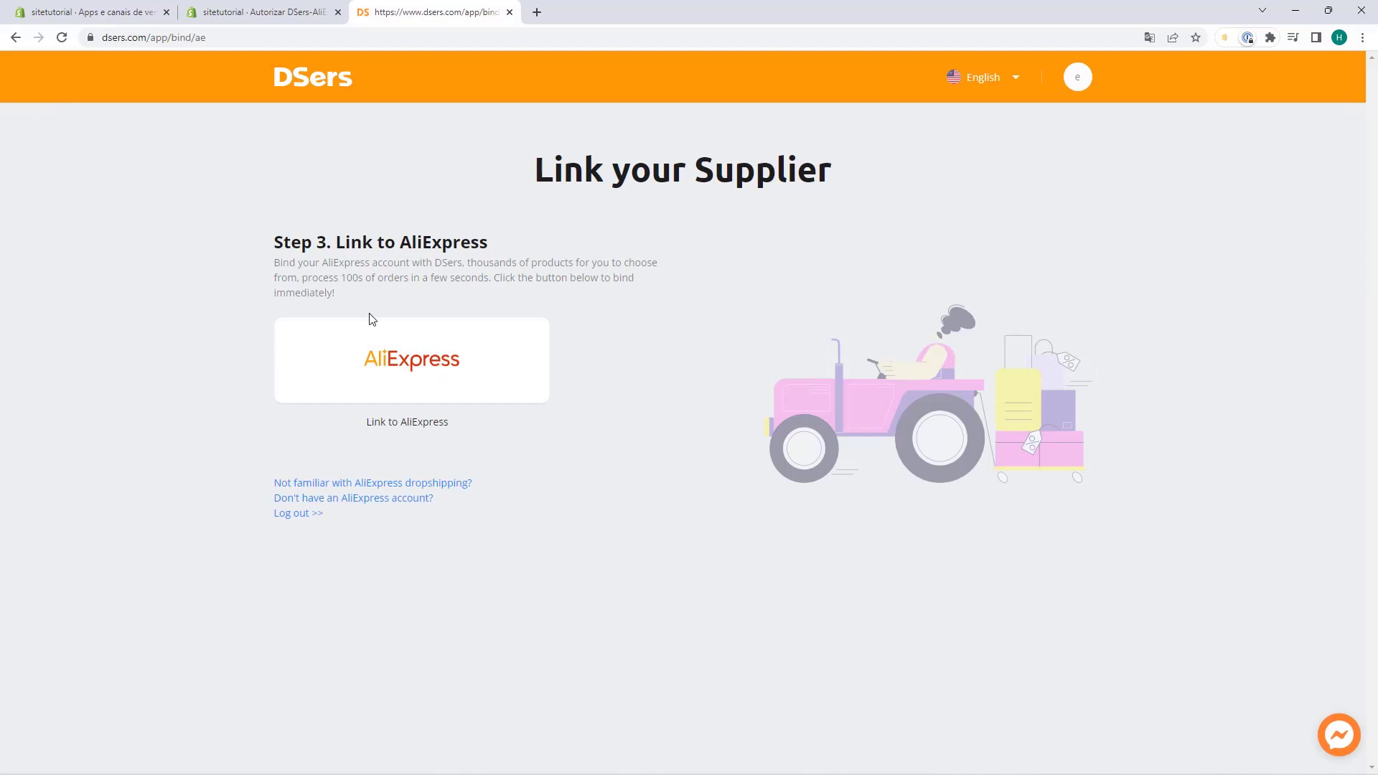
Link DSers to AliExpress as supplier through the AliExpress sign-up form and authorize DSers to access the account.
{"action": "left_click", "coordinate": [411, 367]}
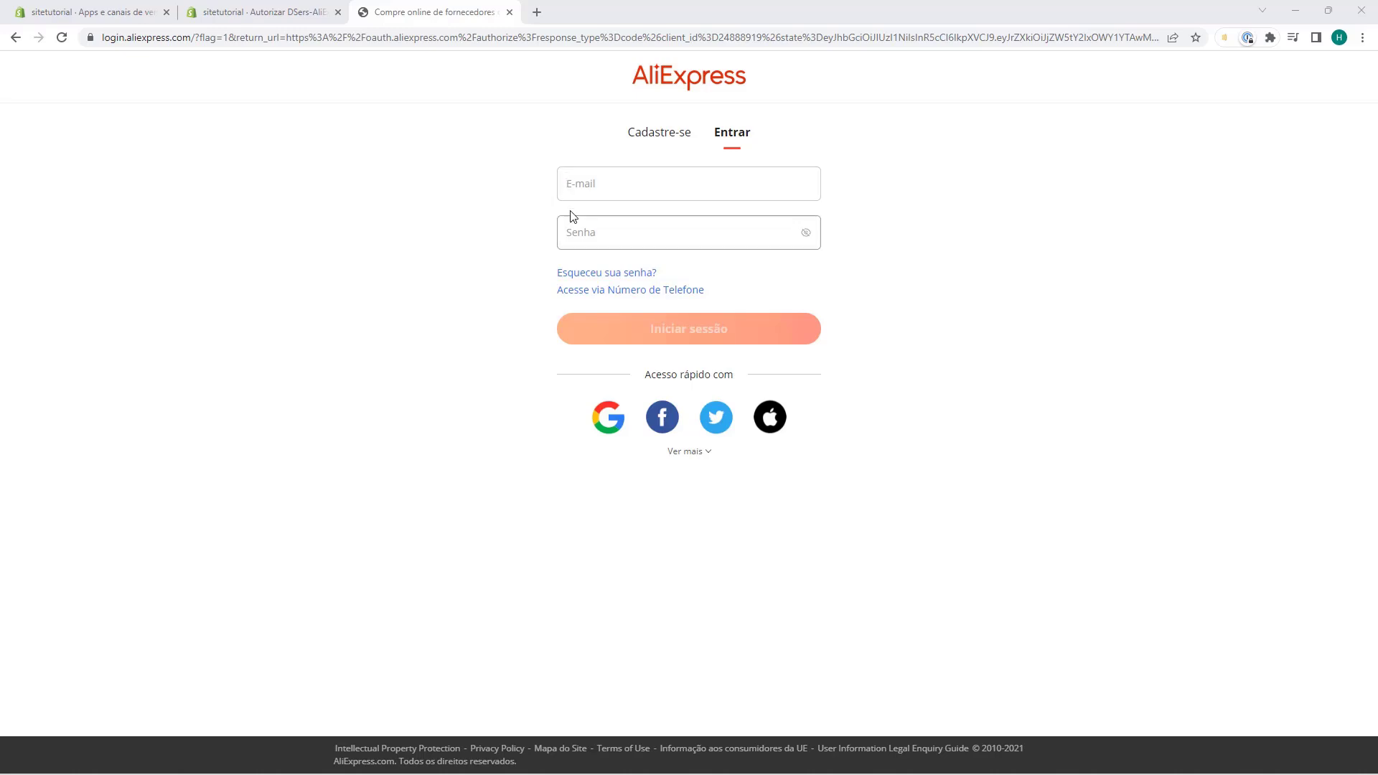
{"action": "left_click", "coordinate": [650, 143]}
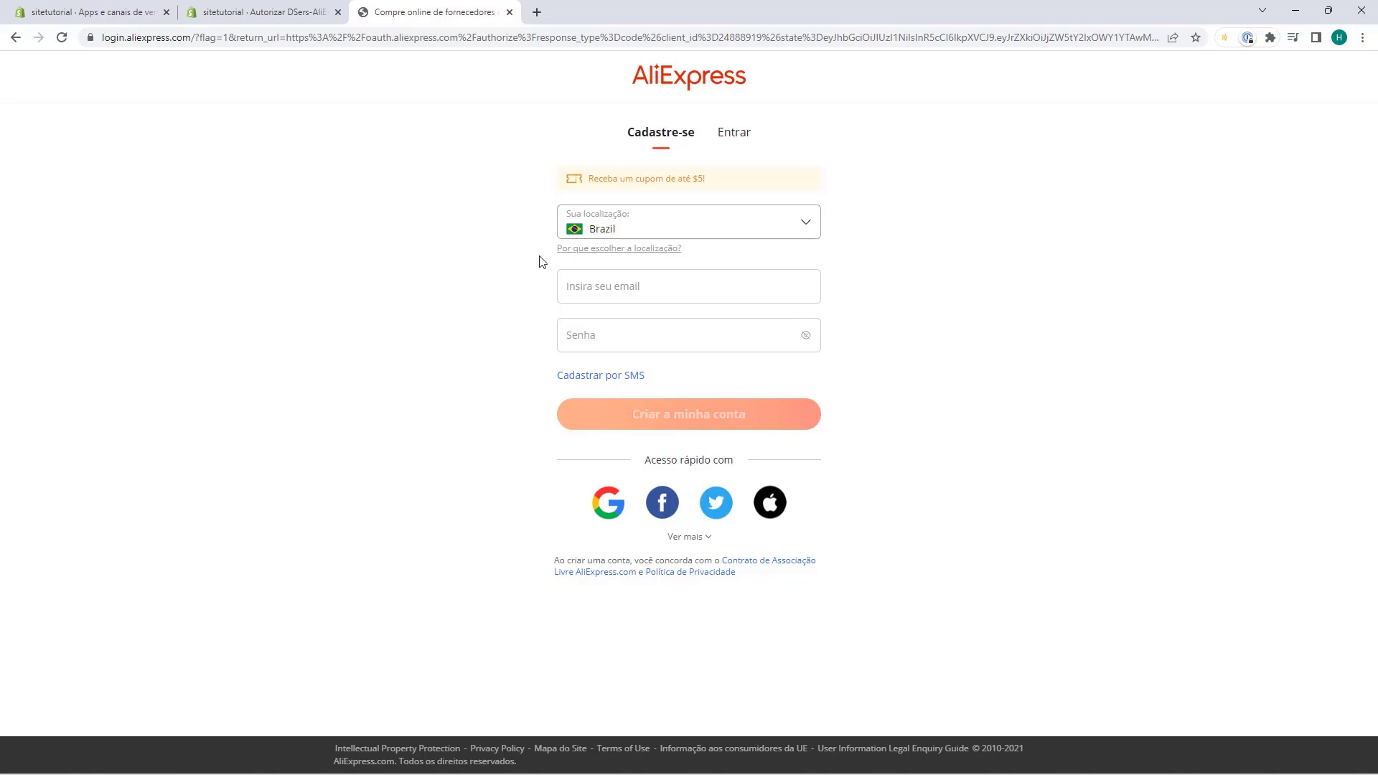
{"action": "left_click", "coordinate": [572, 294]}
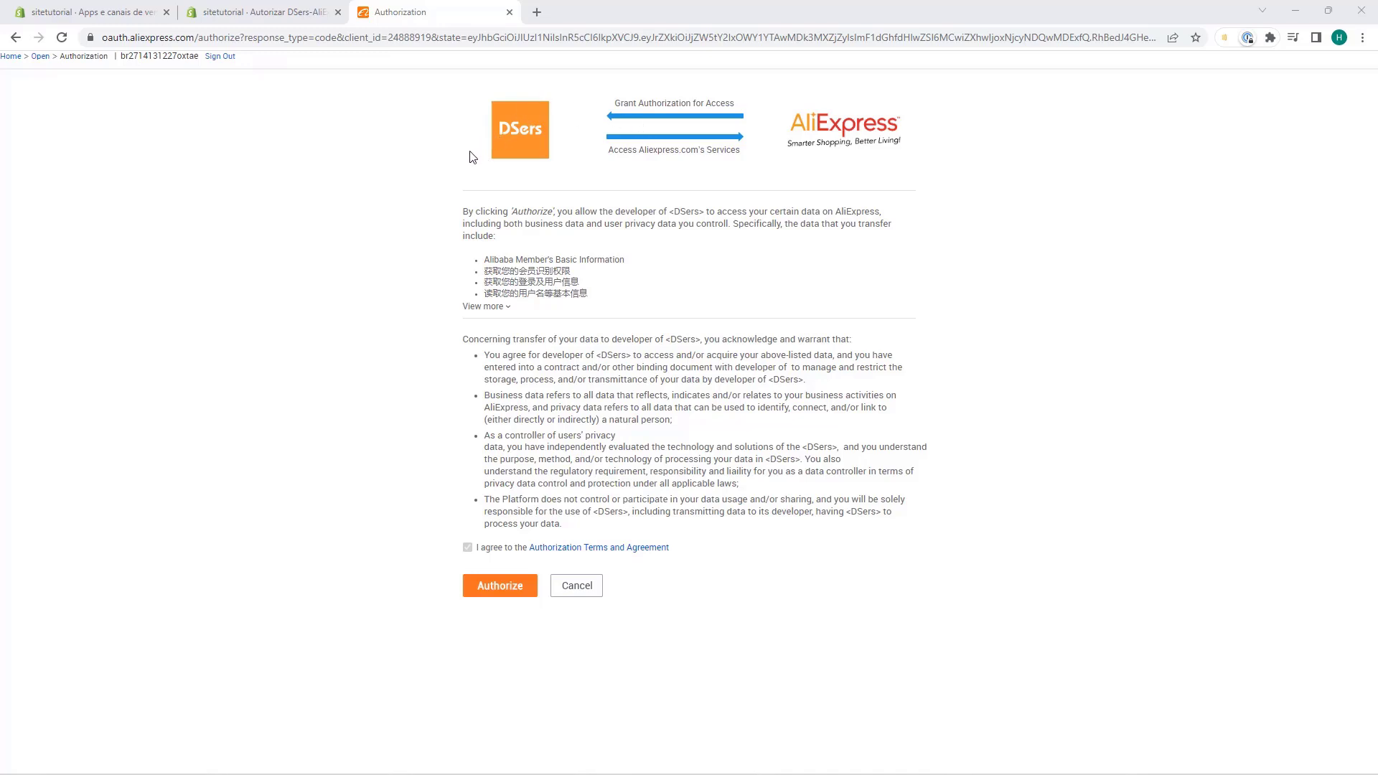
{"action": "left_click", "coordinate": [500, 588]}
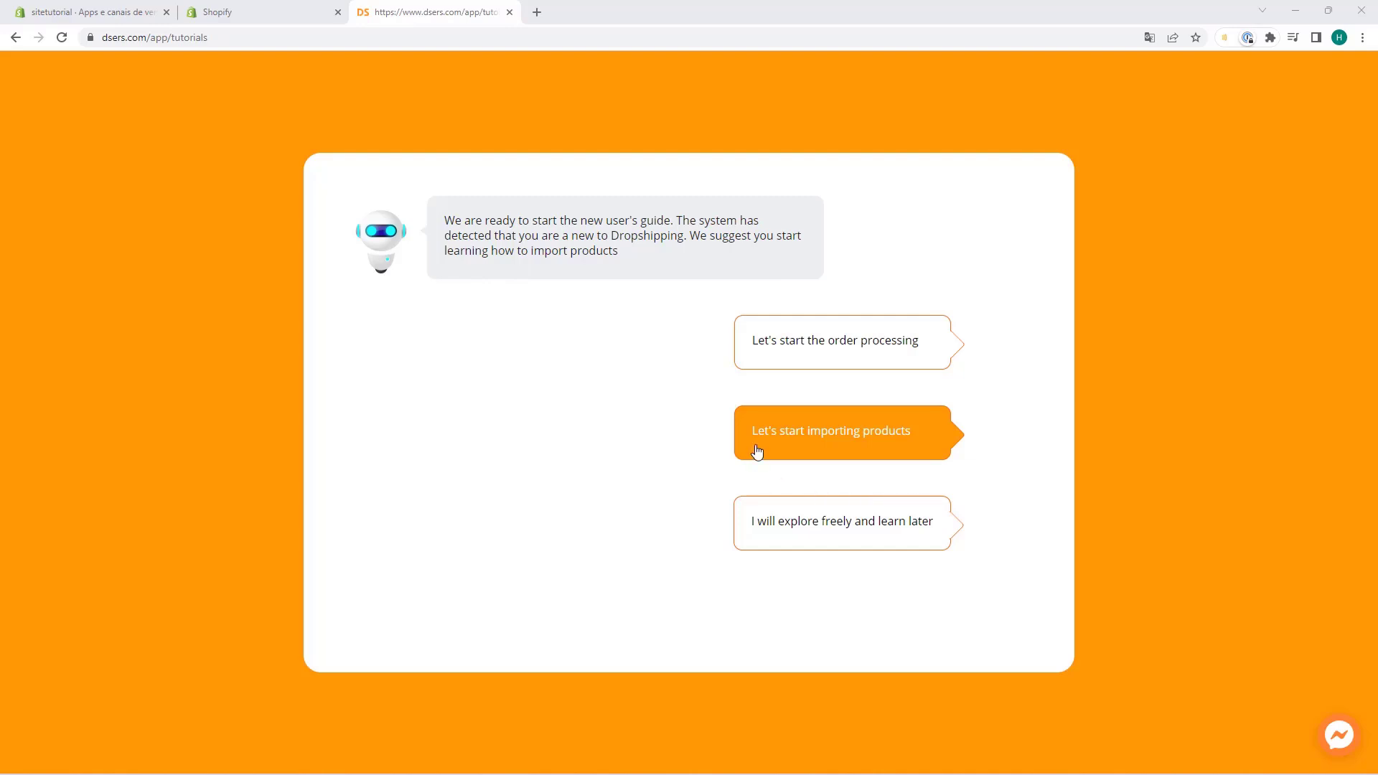
Go through the DSers guide on importing products to its end and decline the order processing tutorial.
{"action": "left_click", "coordinate": [853, 438]}
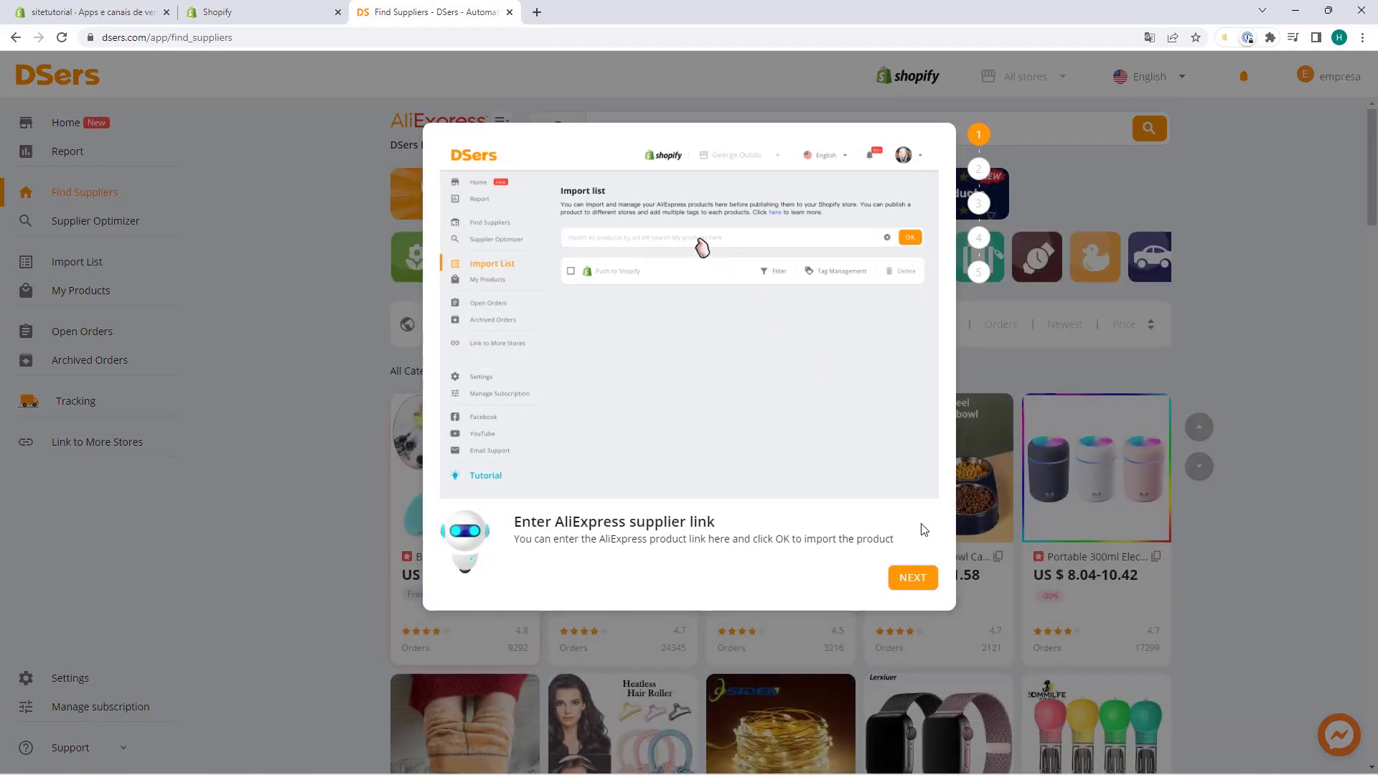
{"action": "left_click", "coordinate": [910, 578]}
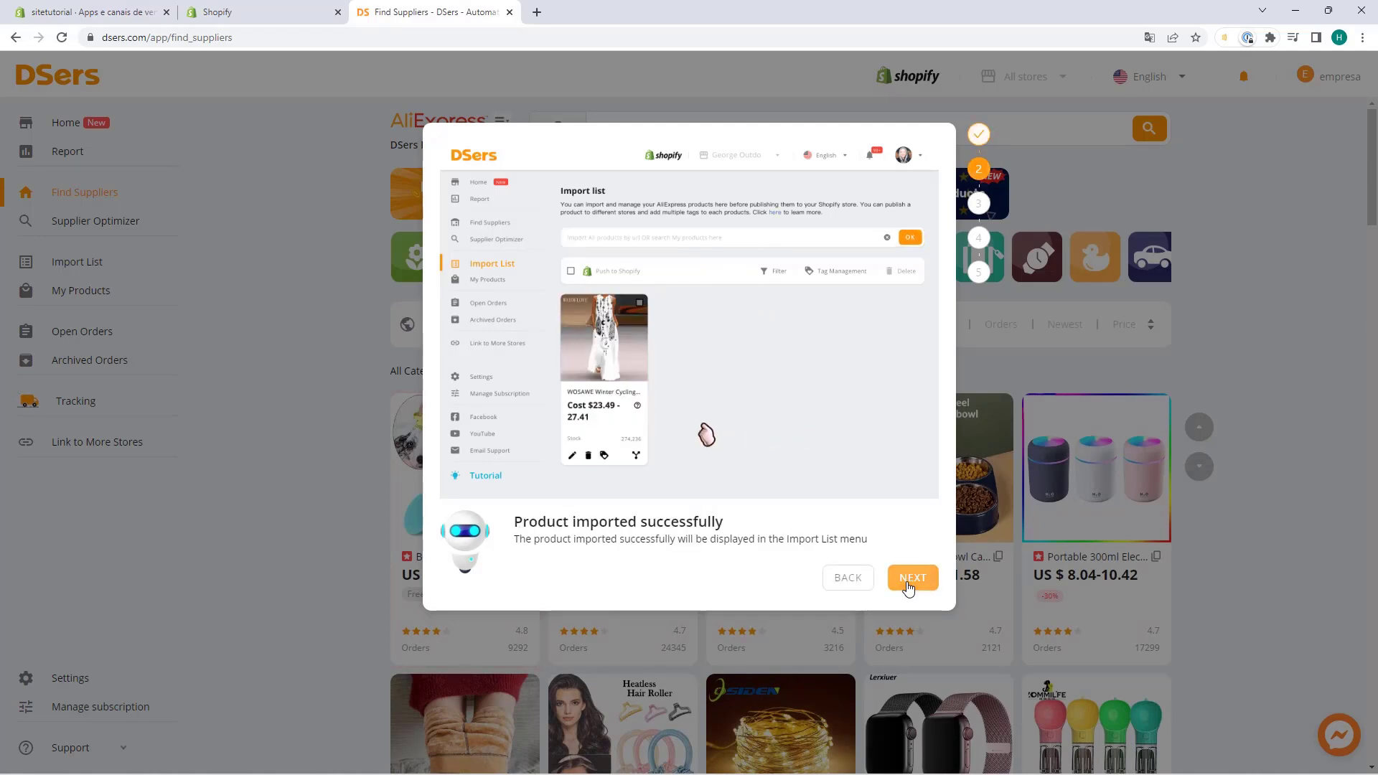
{"action": "left_click", "coordinate": [908, 585]}
{"action": "left_click", "coordinate": [908, 585]}
{"action": "left_click", "coordinate": [908, 585]}
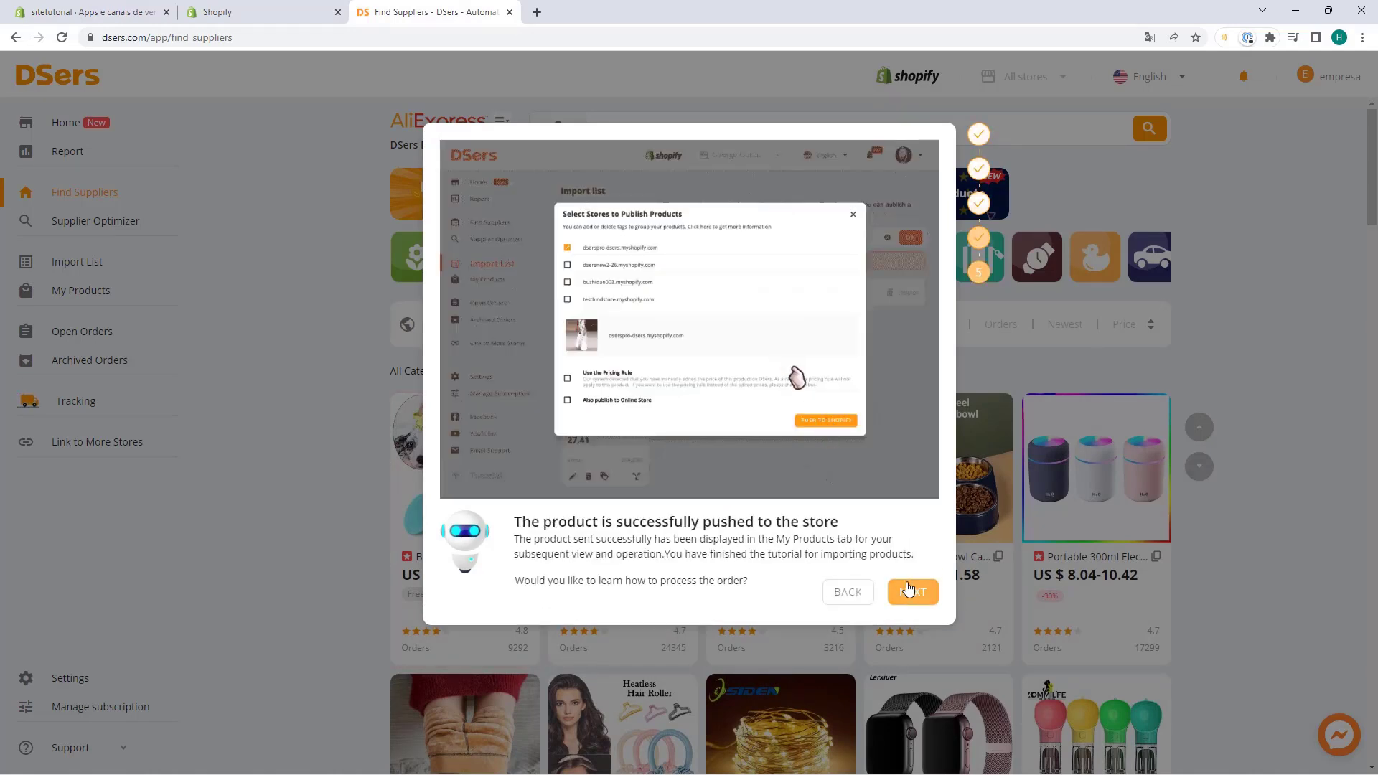
{"action": "left_click", "coordinate": [909, 586]}
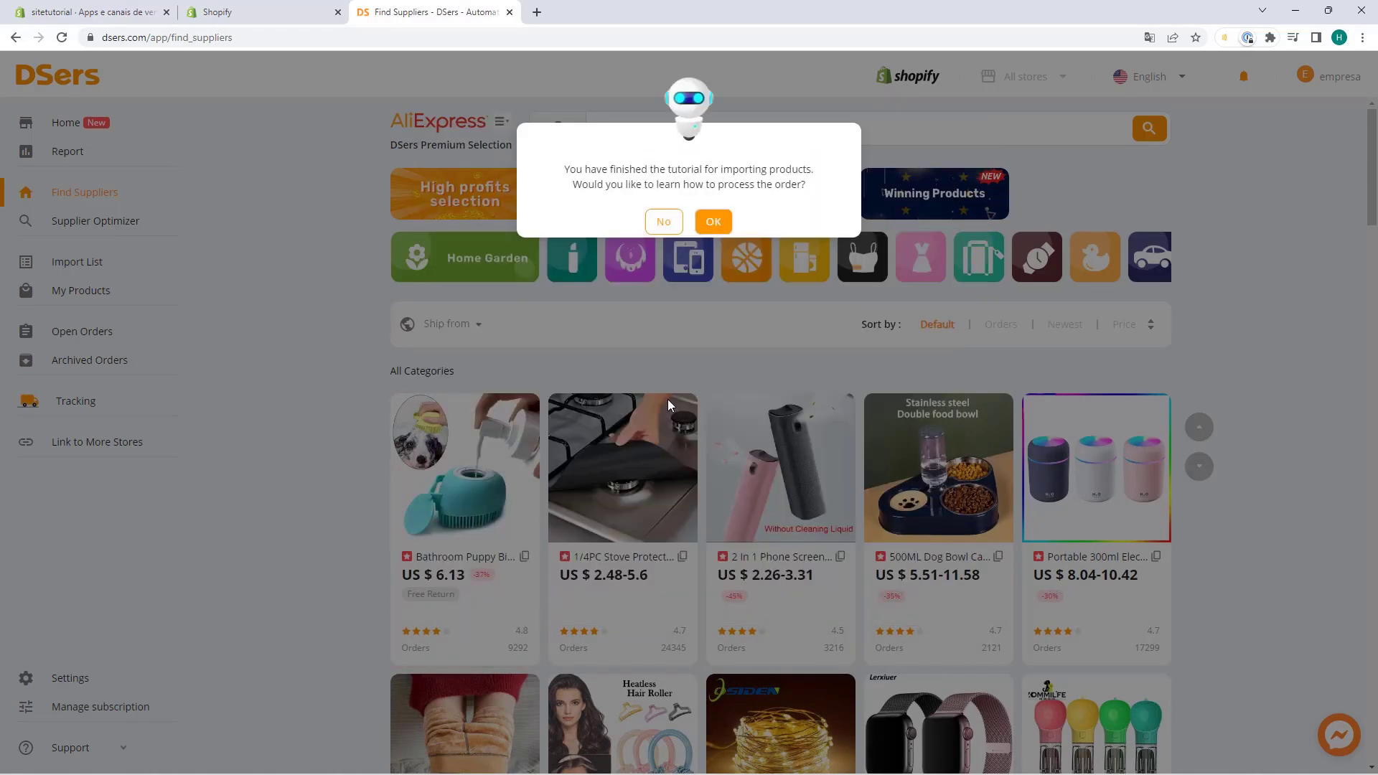
{"action": "left_click", "coordinate": [662, 225]}
{"action": "scroll", "coordinate": [597, 209], "scroll_direction": "down", "scroll_amount": 2}
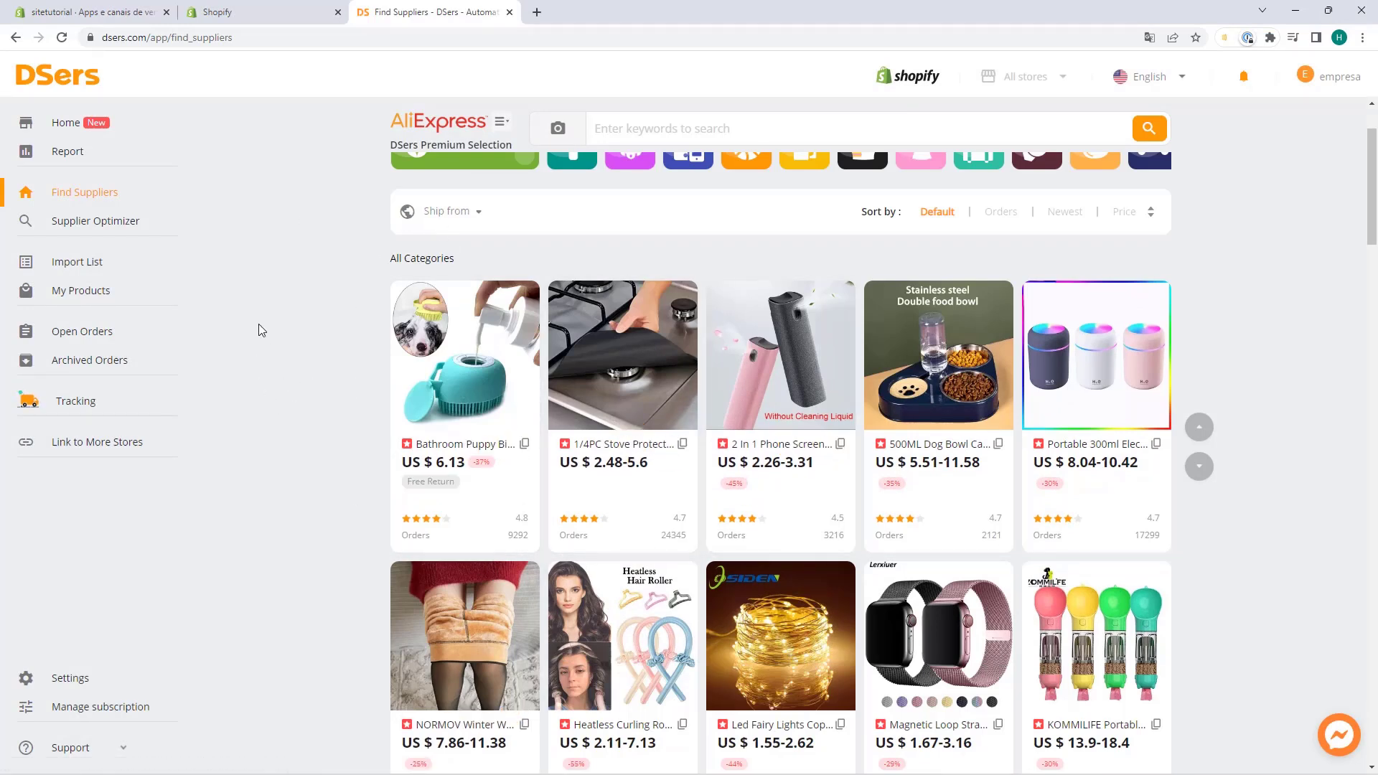
{"action": "scroll", "coordinate": [270, 280], "scroll_direction": "up", "scroll_amount": 2}
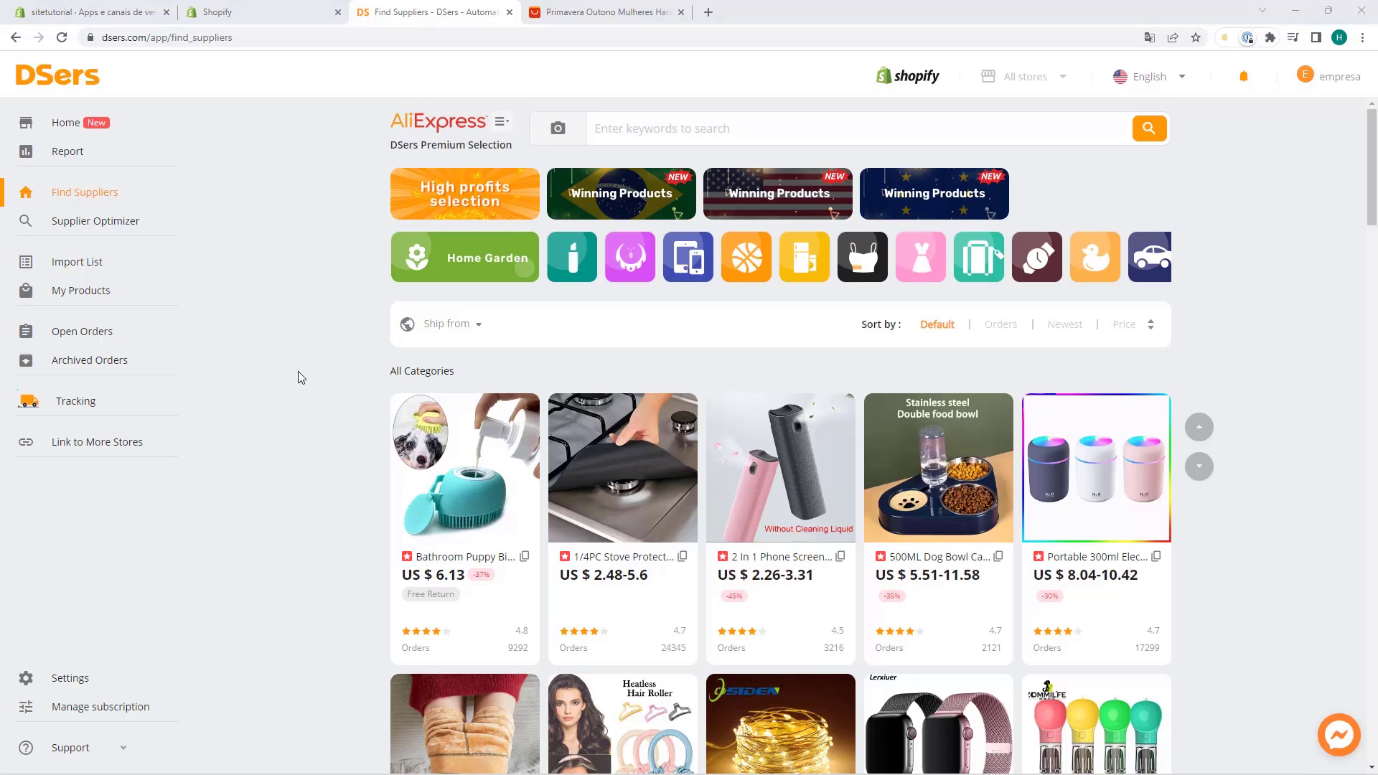
Switch to the striped long-sleeve T-shirt's AliExpress page and examine its current and crossed-out prices.
{"action": "key", "text": "ctrl+Tab"}
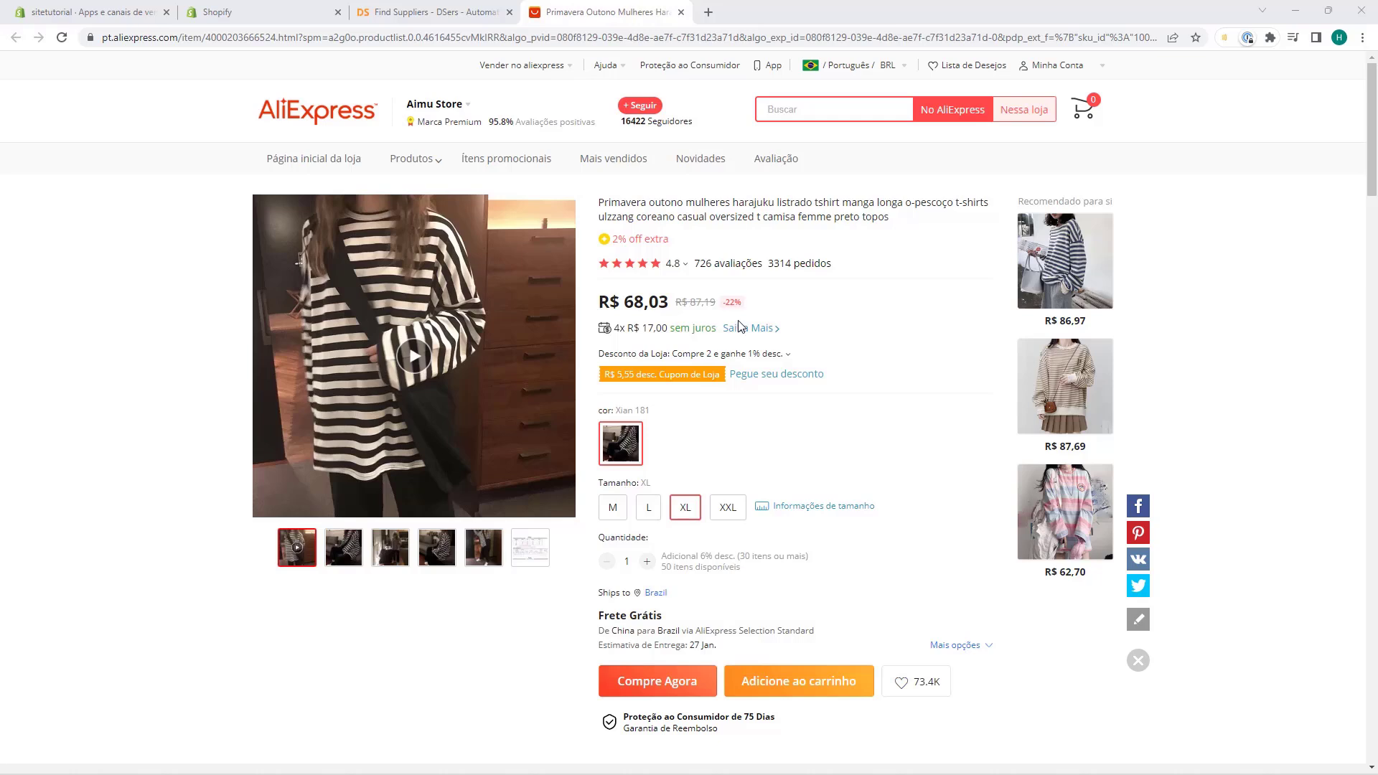
{"action": "mouse_move", "coordinate": [624, 308]}
{"action": "left_mouse_down"}
{"action": "mouse_move", "coordinate": [645, 314]}
{"action": "mouse_move", "coordinate": [626, 310]}
{"action": "left_mouse_up"}
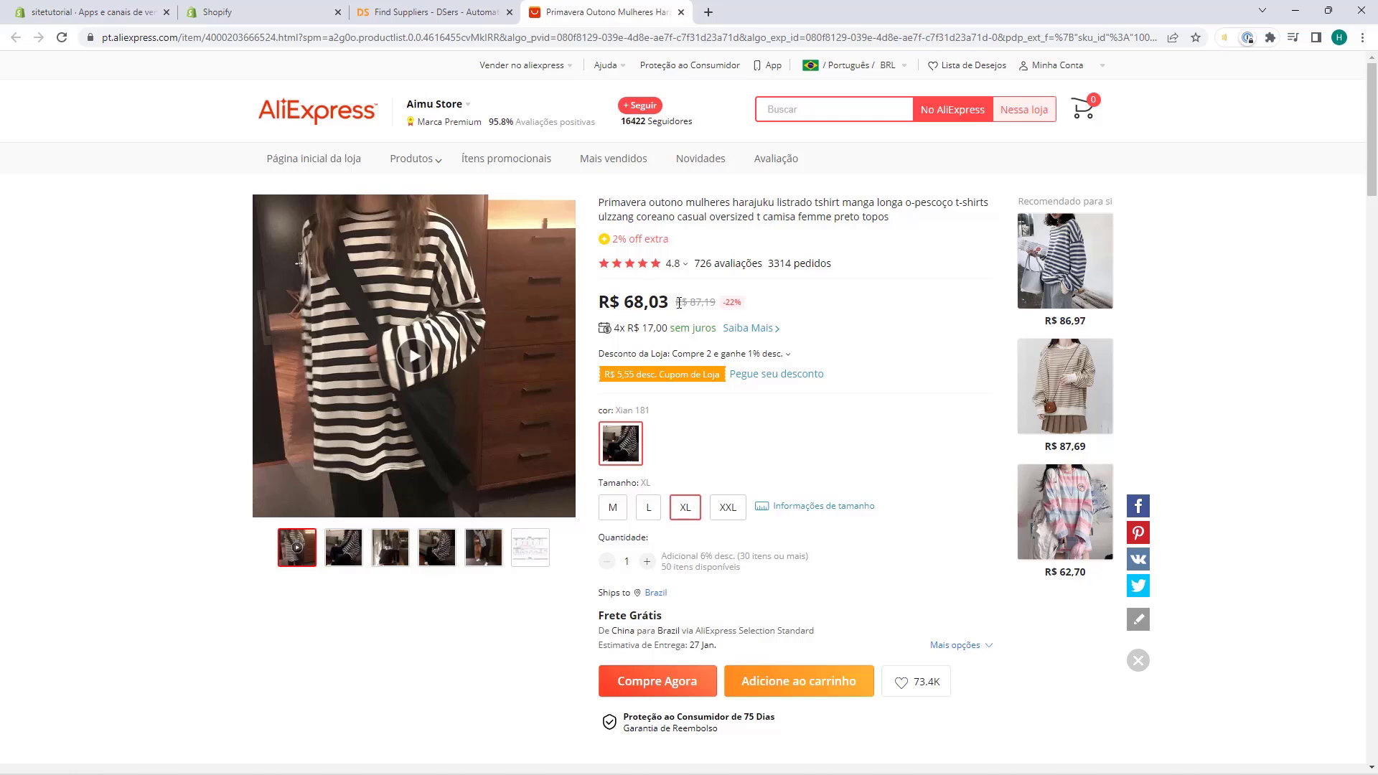
{"action": "left_click_drag", "start_coordinate": [674, 302], "coordinate": [717, 304]}
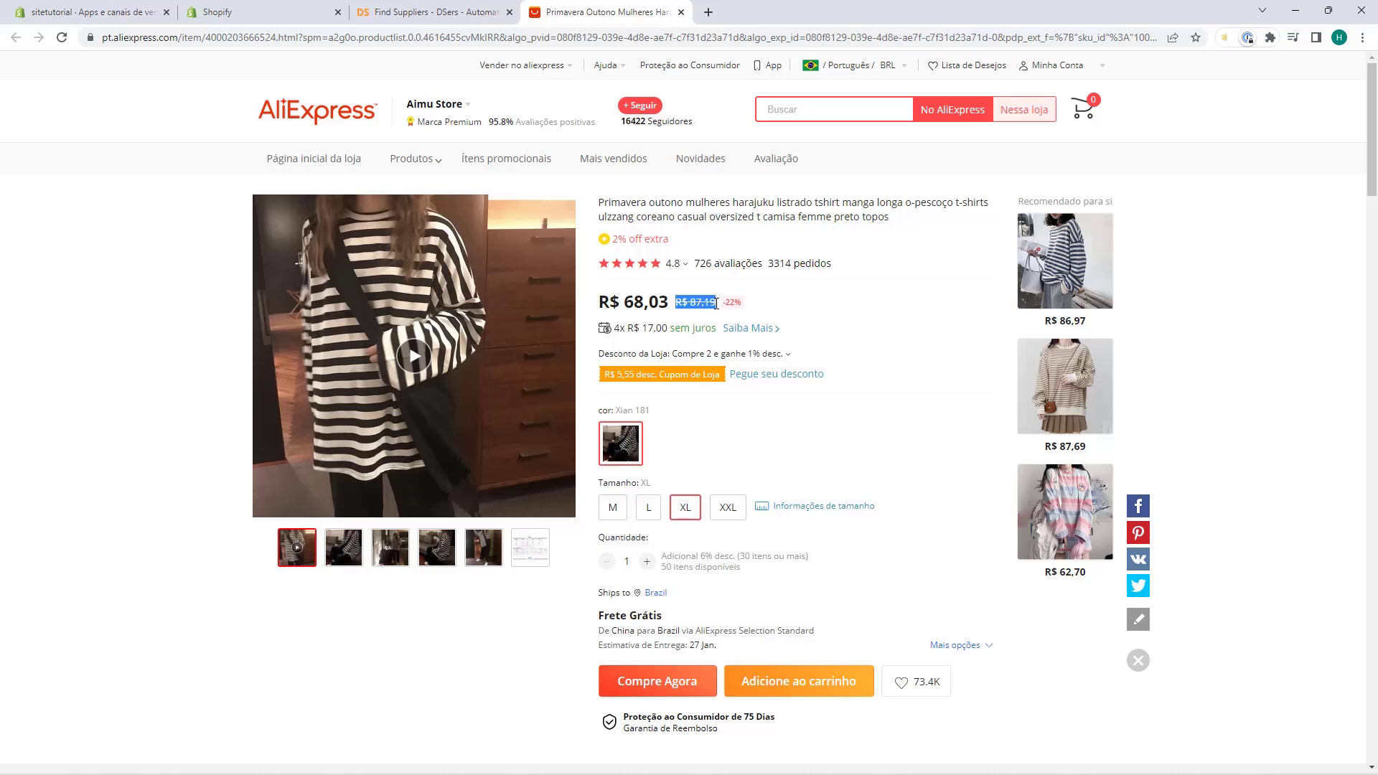
{"action": "left_click", "coordinate": [678, 307]}
{"action": "left_click_drag", "start_coordinate": [676, 305], "coordinate": [715, 307]}
{"action": "left_click", "coordinate": [630, 307]}
{"action": "left_click_drag", "start_coordinate": [626, 307], "coordinate": [665, 303]}
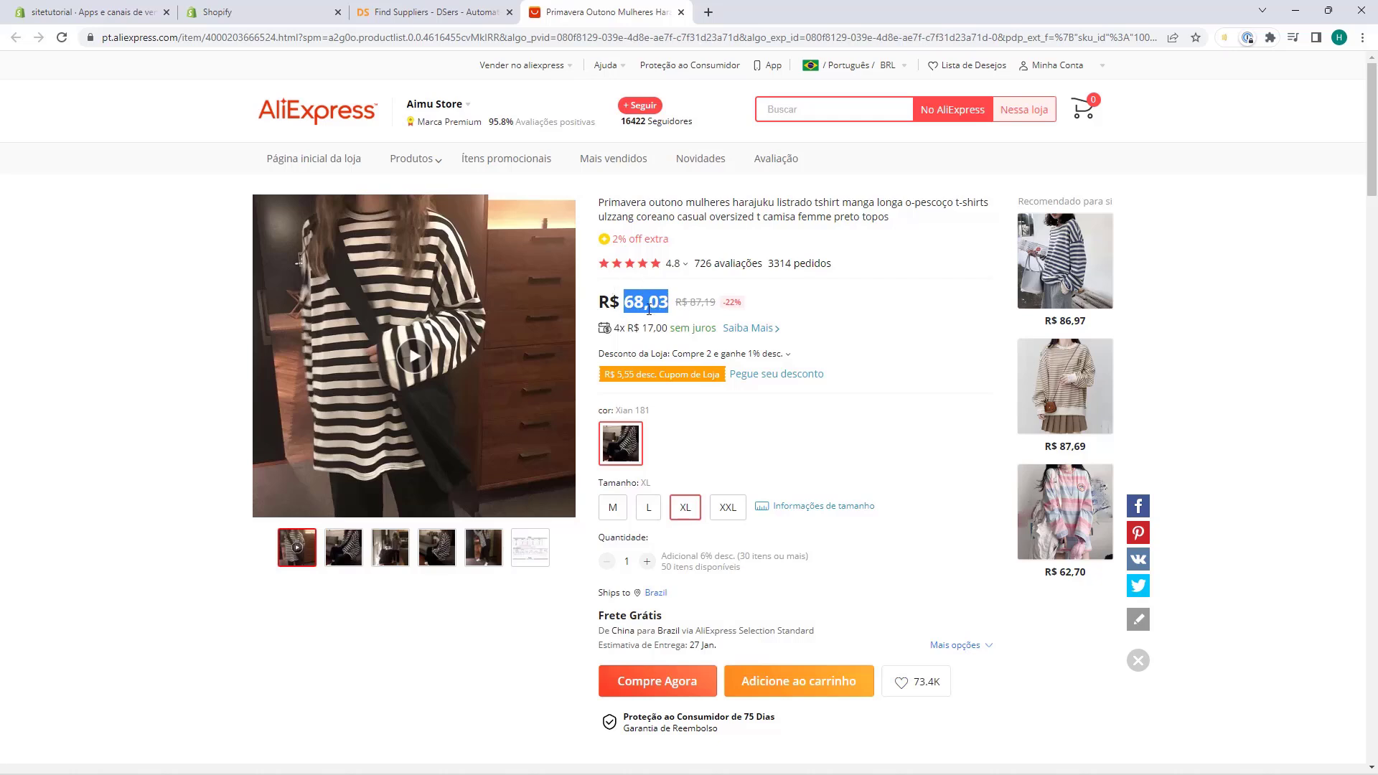
{"action": "left_click", "coordinate": [649, 309]}
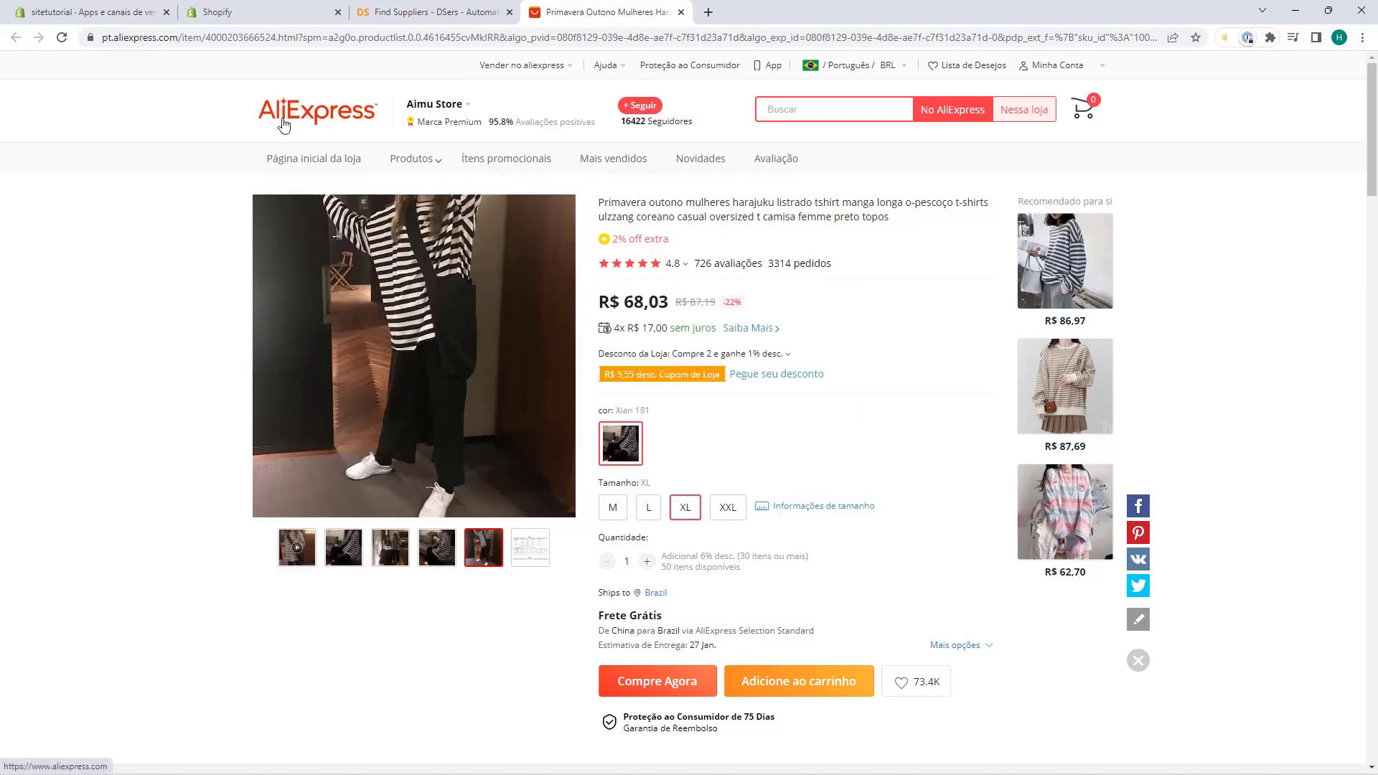
Copy the striped T-shirt's AliExpress page address and search for it in the DSers supplier search.
{"action": "left_click", "coordinate": [185, 39]}
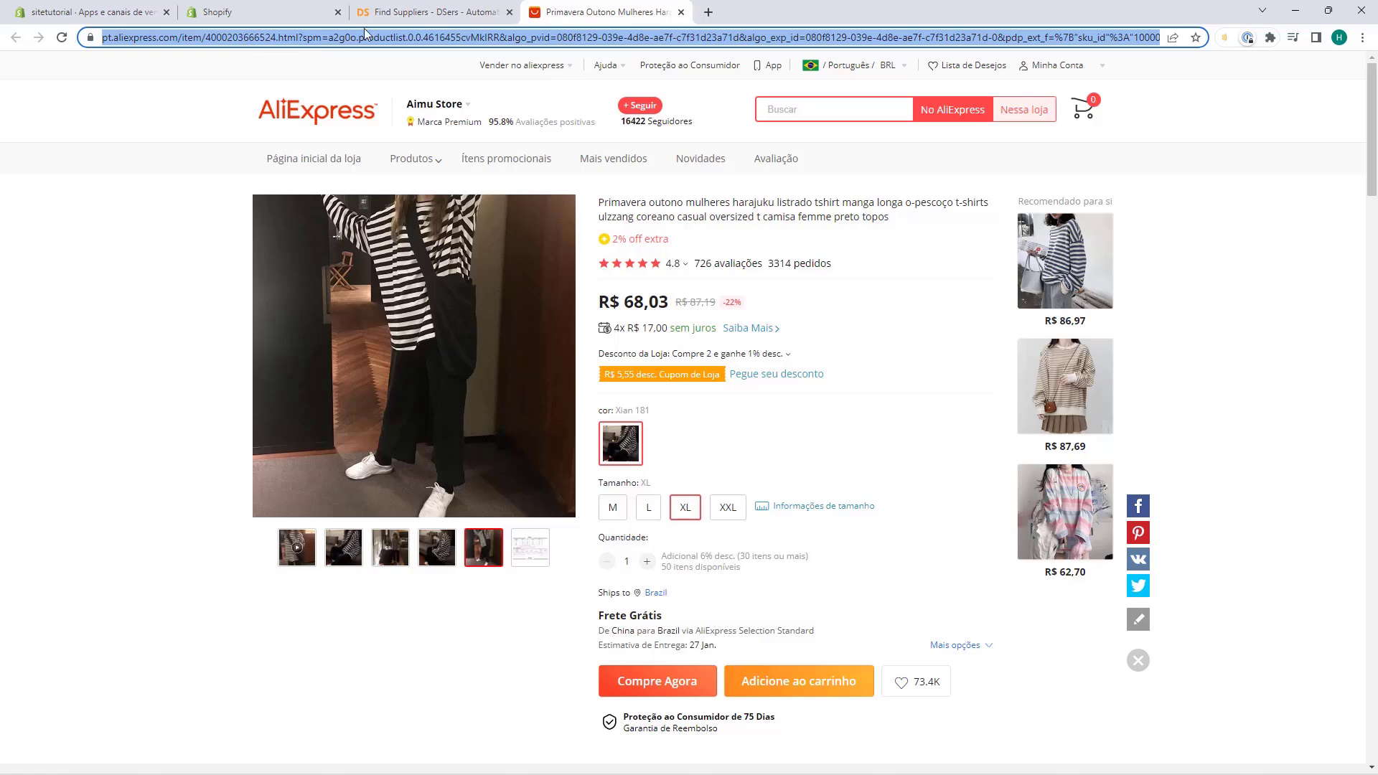
{"action": "left_click", "coordinate": [406, 12]}
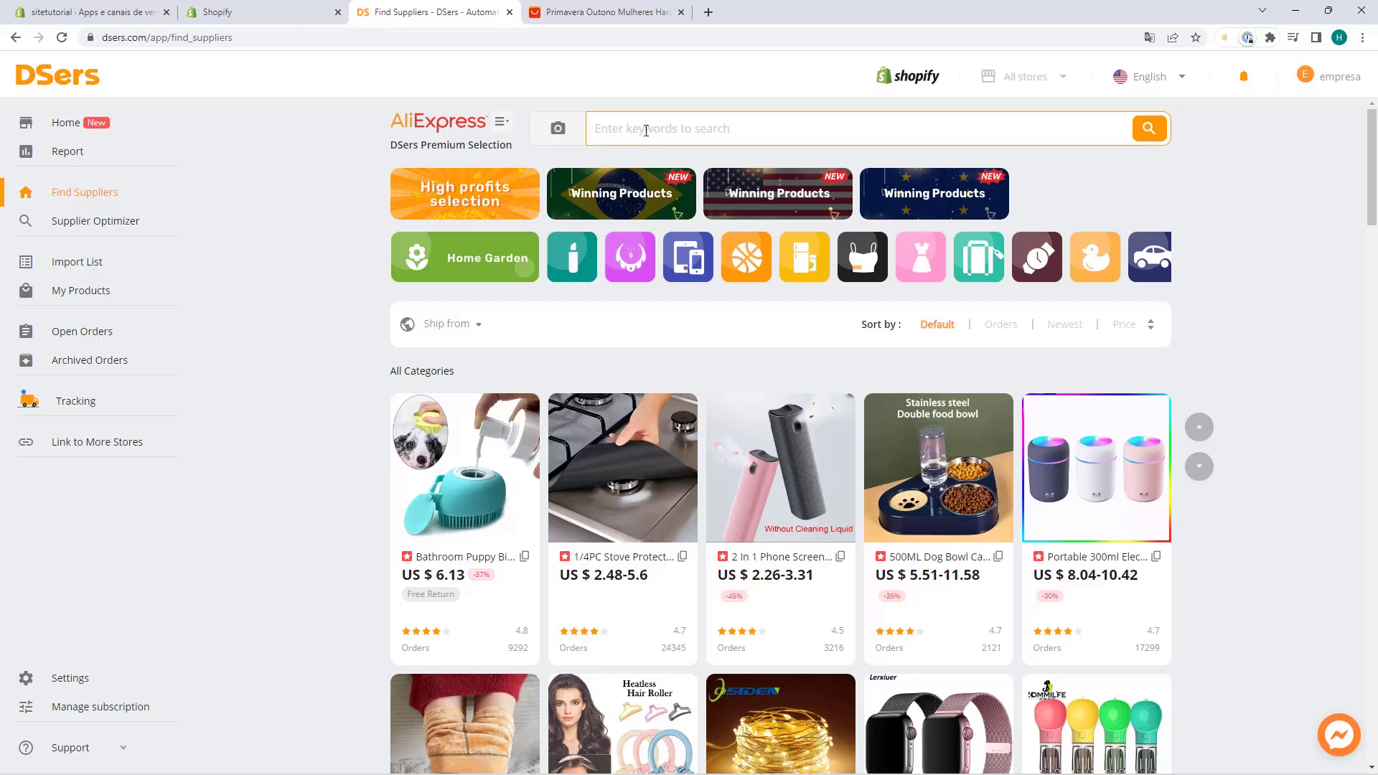
{"action": "left_click", "coordinate": [645, 131]}
{"action": "key", "text": "ctrl+v"}
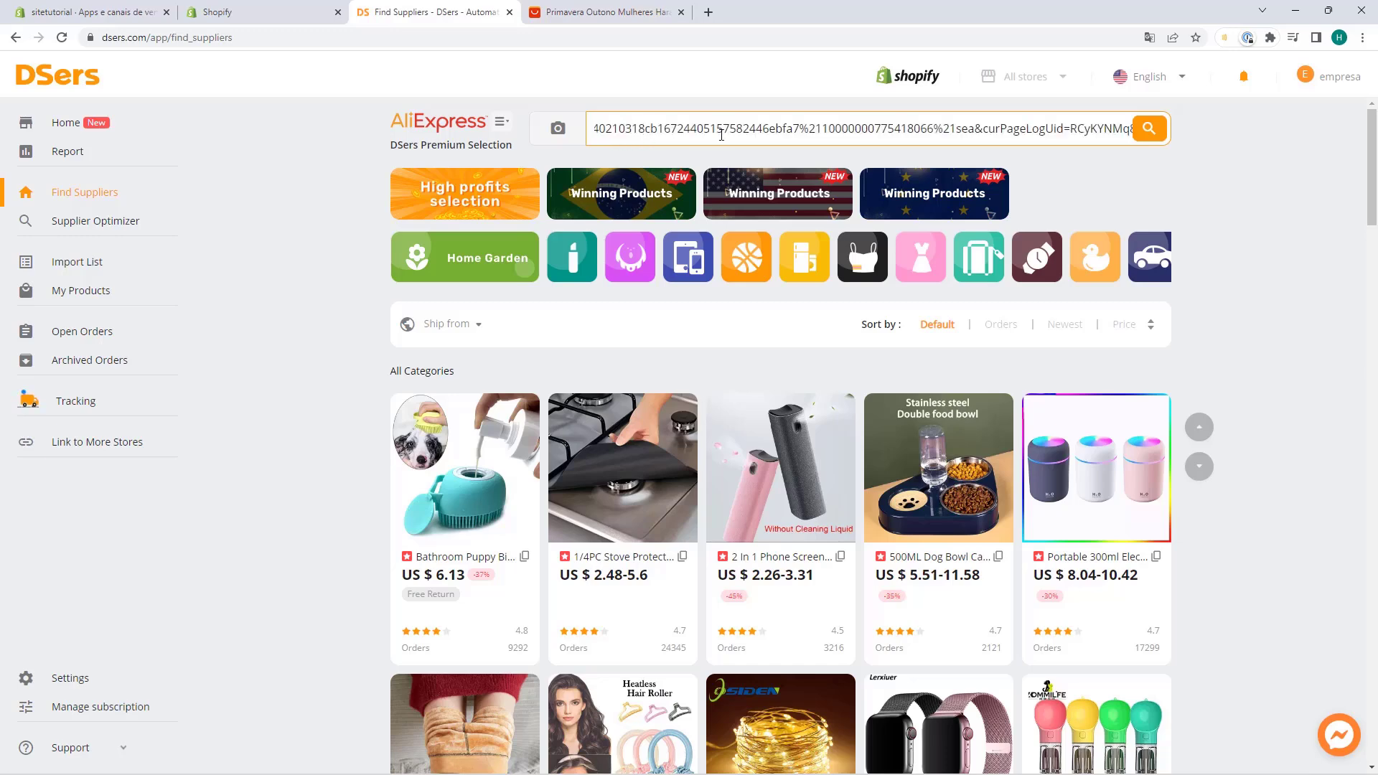
{"action": "key", "text": "Return"}
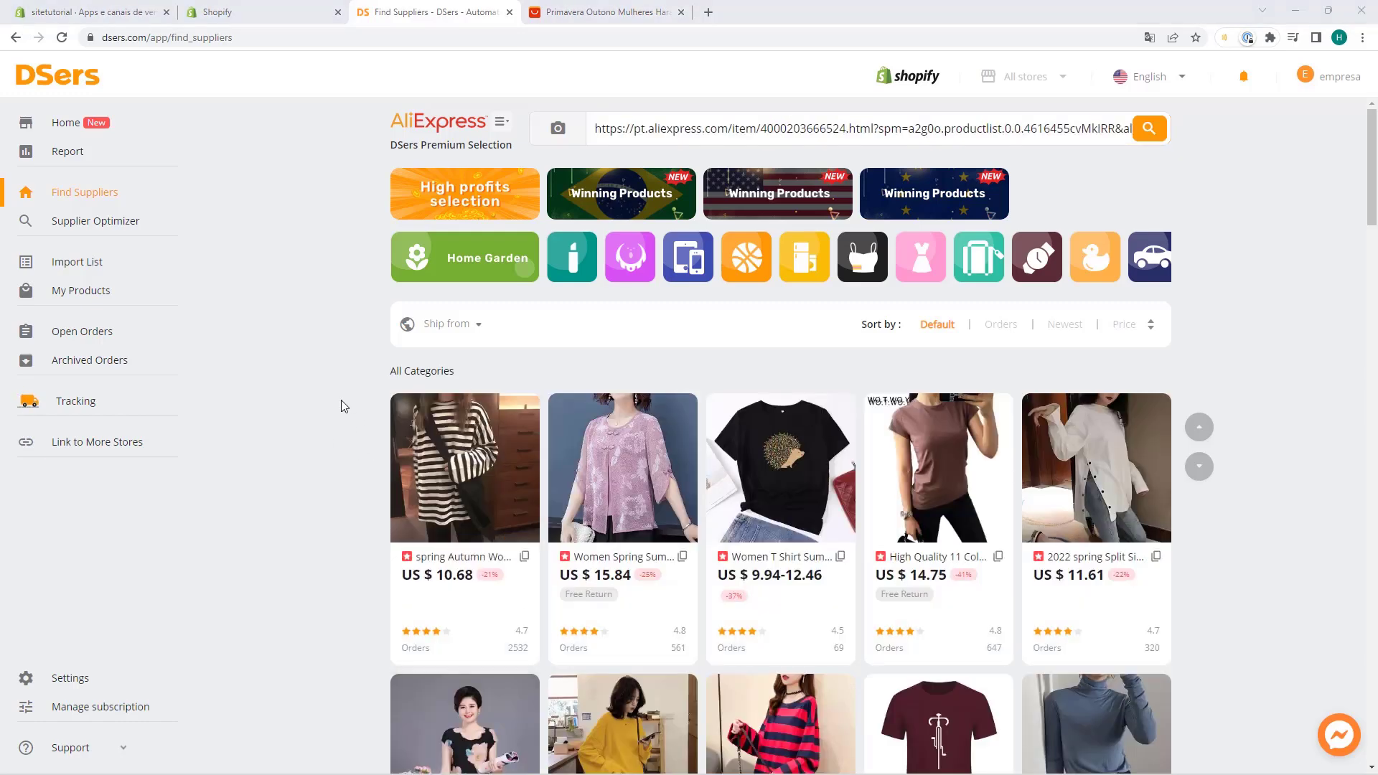
Add the striped T-shirt from the search results to the import list, suppress further import notices and stay on the search page.
{"action": "mouse_move", "coordinate": [430, 466]}
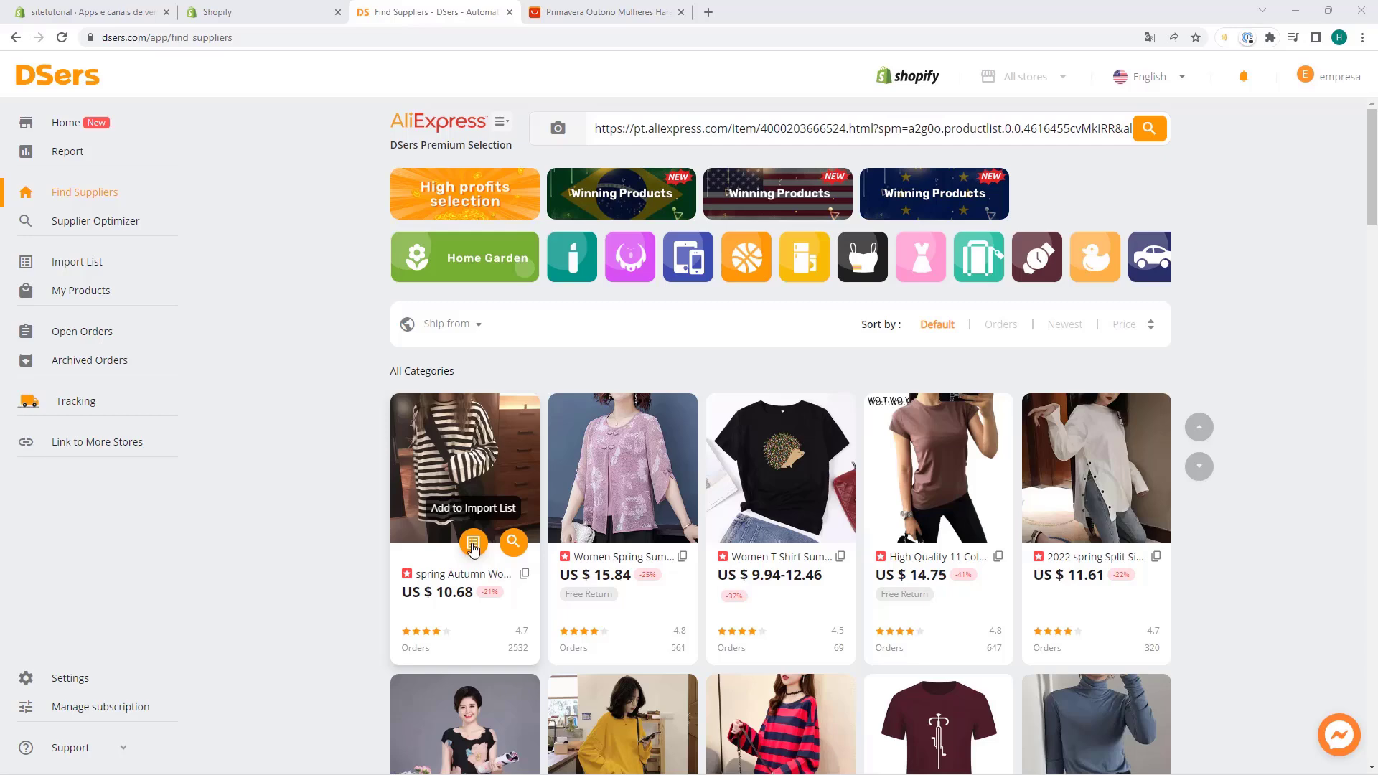
{"action": "left_click", "coordinate": [473, 544]}
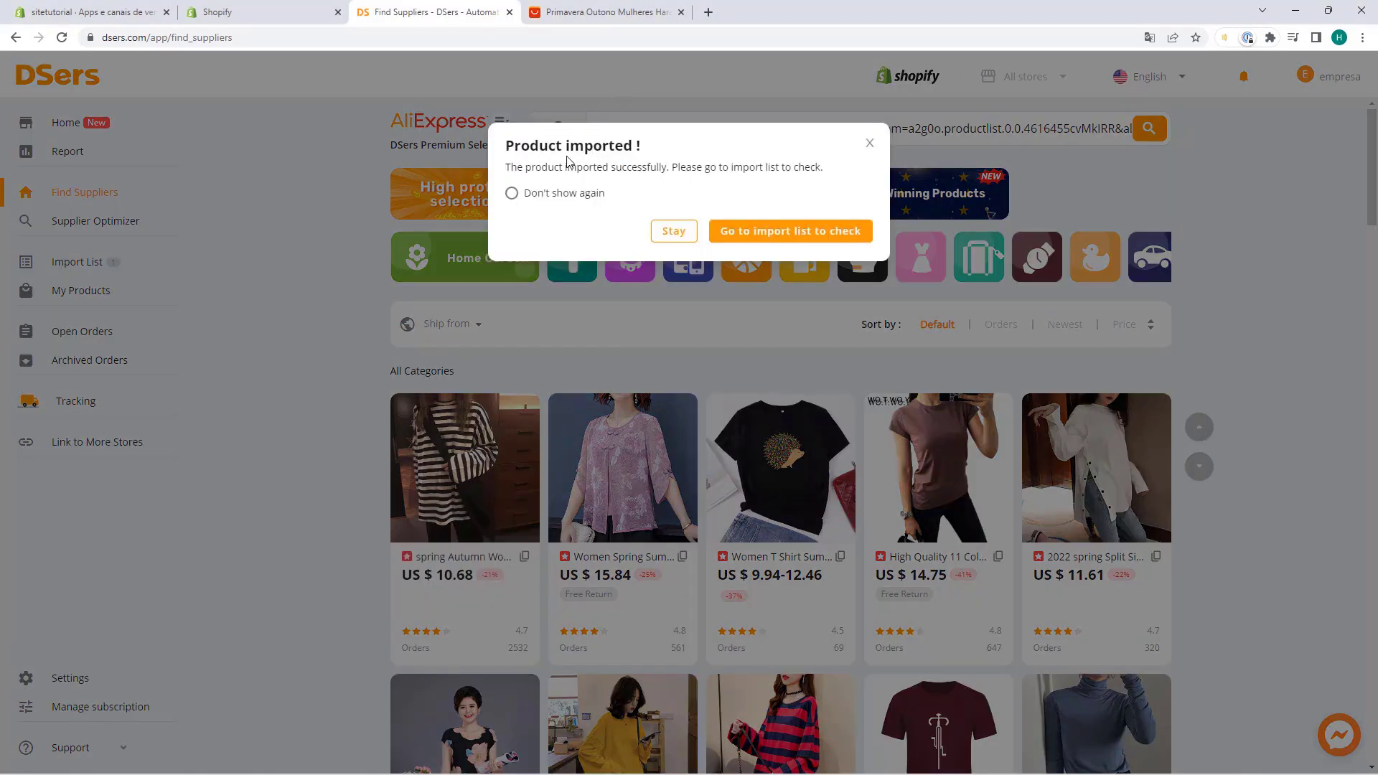
{"action": "left_click", "coordinate": [514, 199]}
{"action": "left_click", "coordinate": [667, 236]}
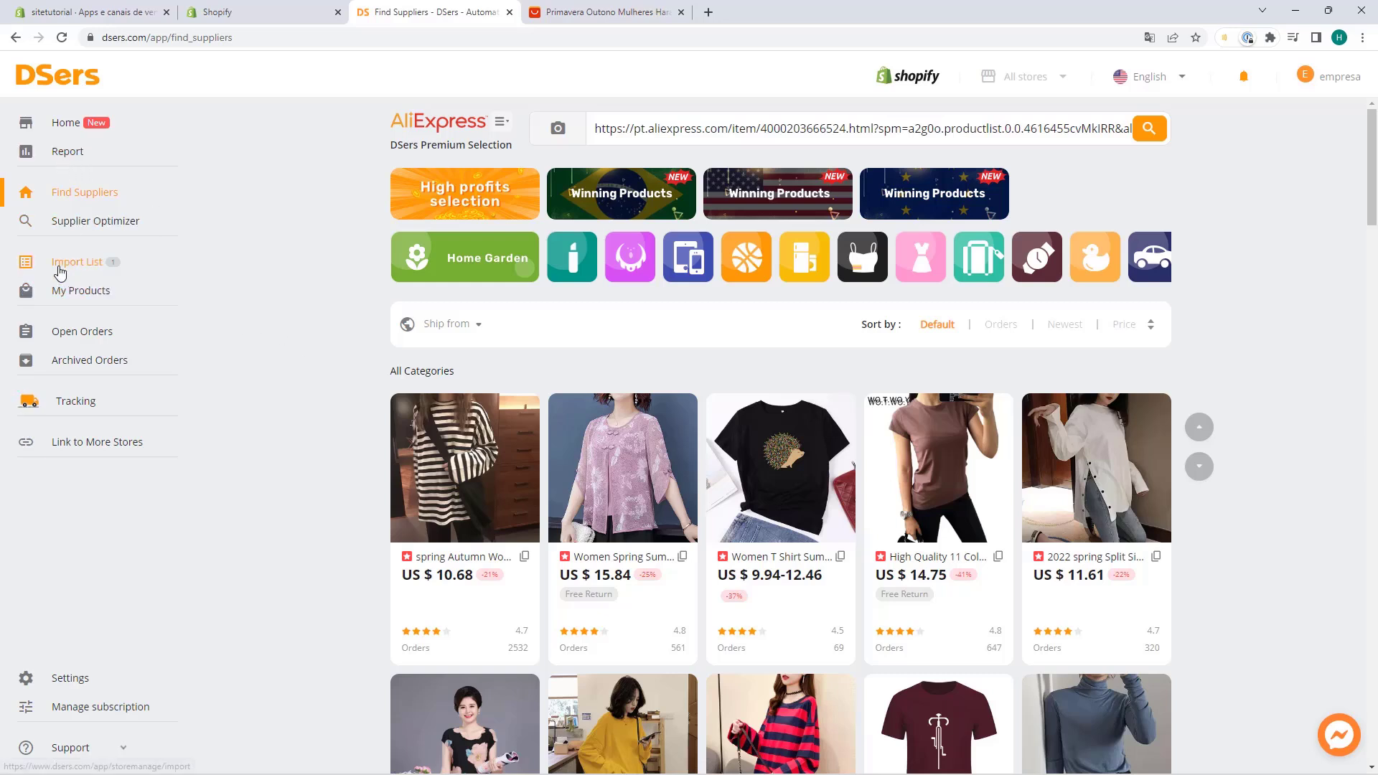
Open the striped T-shirt's product details from the import list and review its variants, description, images and shipping info.
{"action": "left_click", "coordinate": [77, 262]}
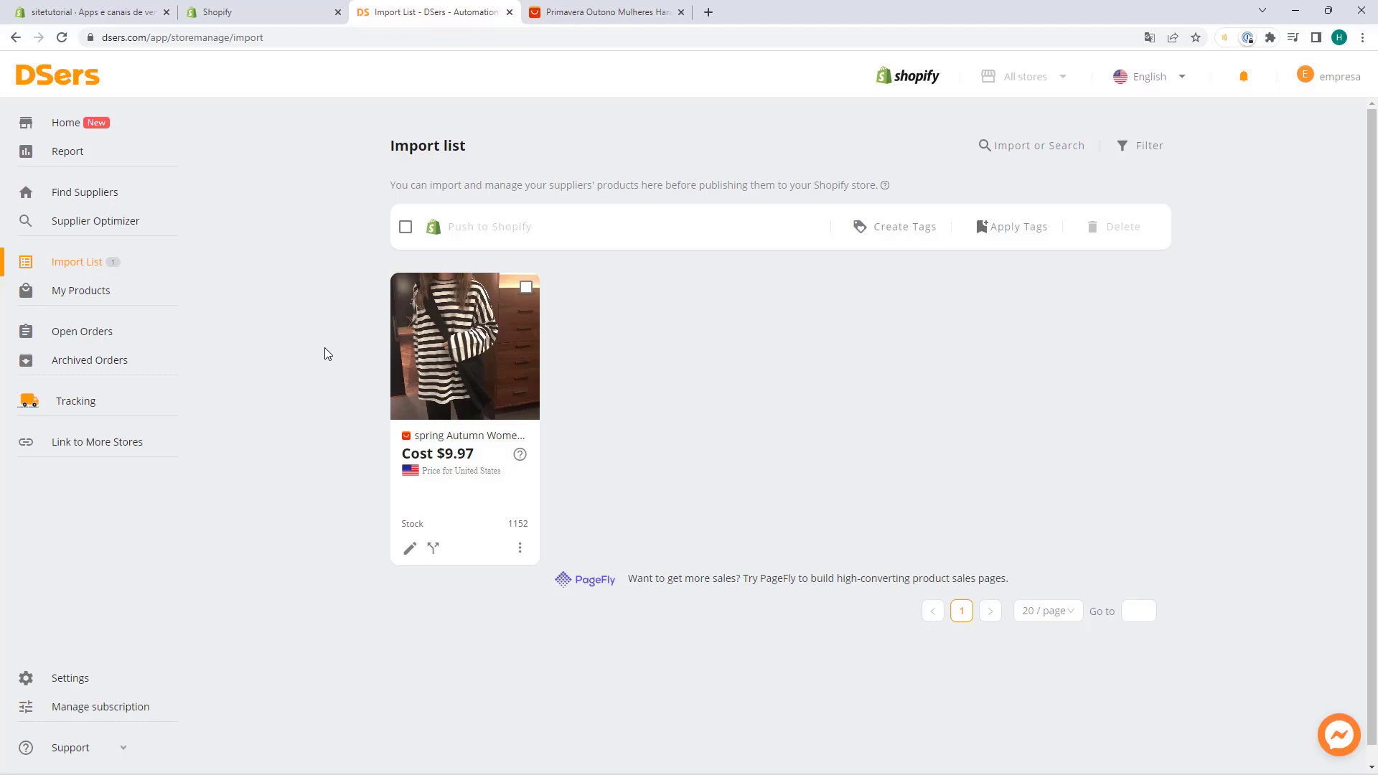
{"action": "mouse_move", "coordinate": [398, 384]}
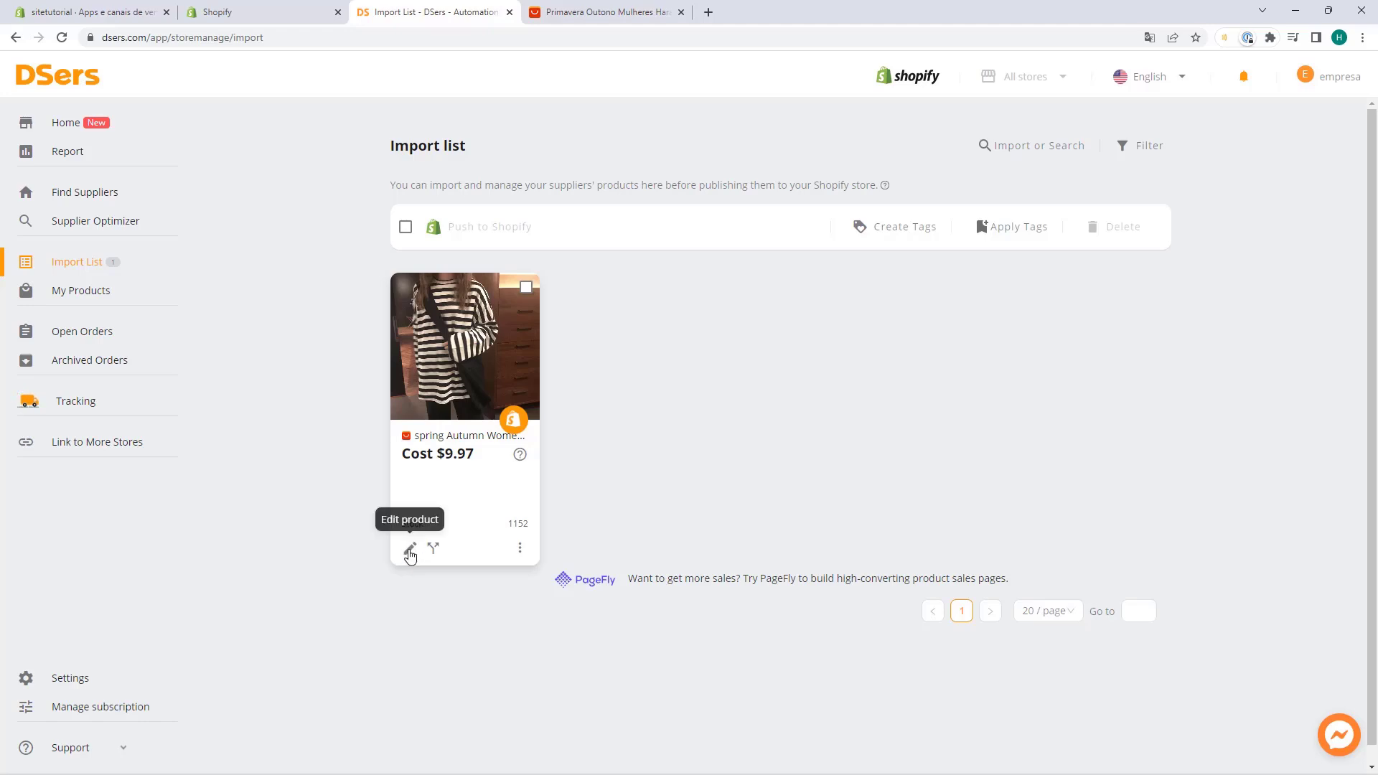
{"action": "left_click", "coordinate": [410, 549]}
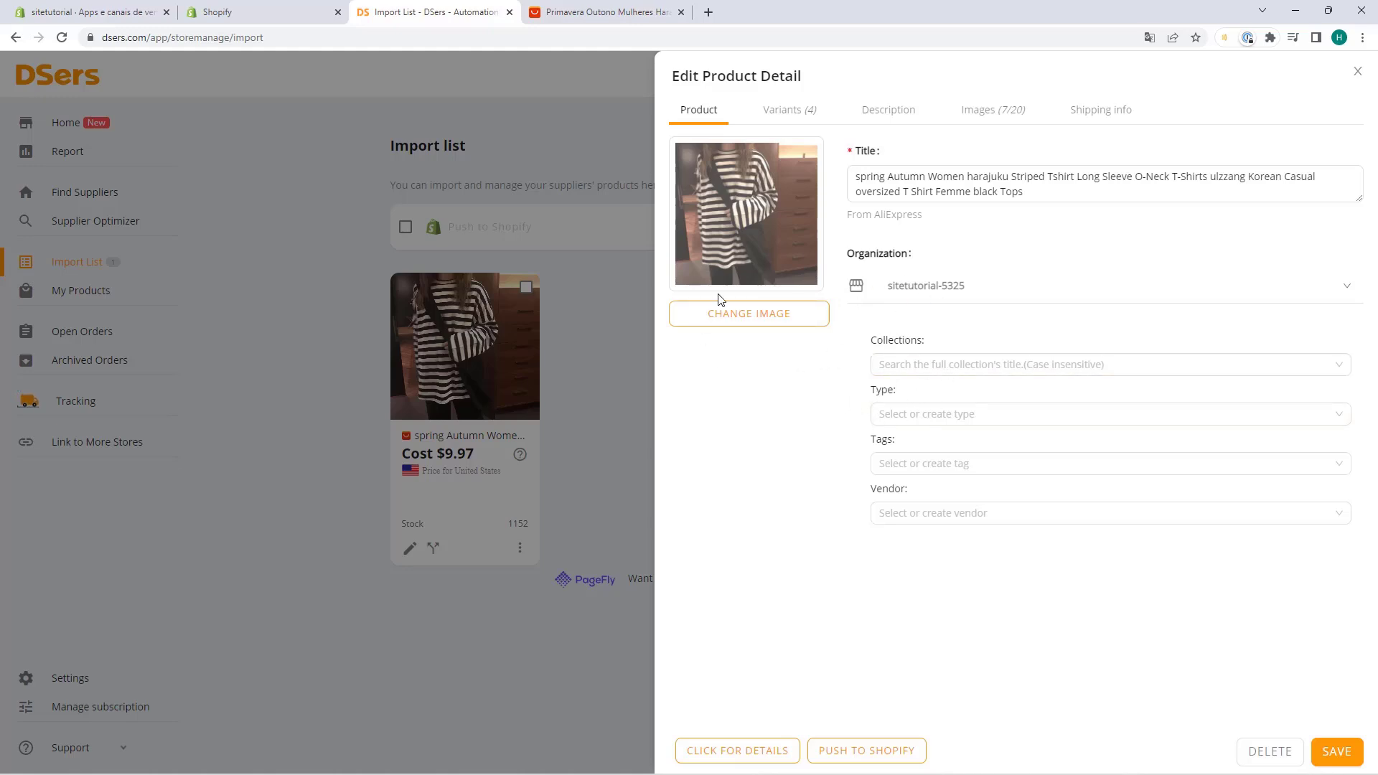
{"action": "left_click", "coordinate": [784, 117]}
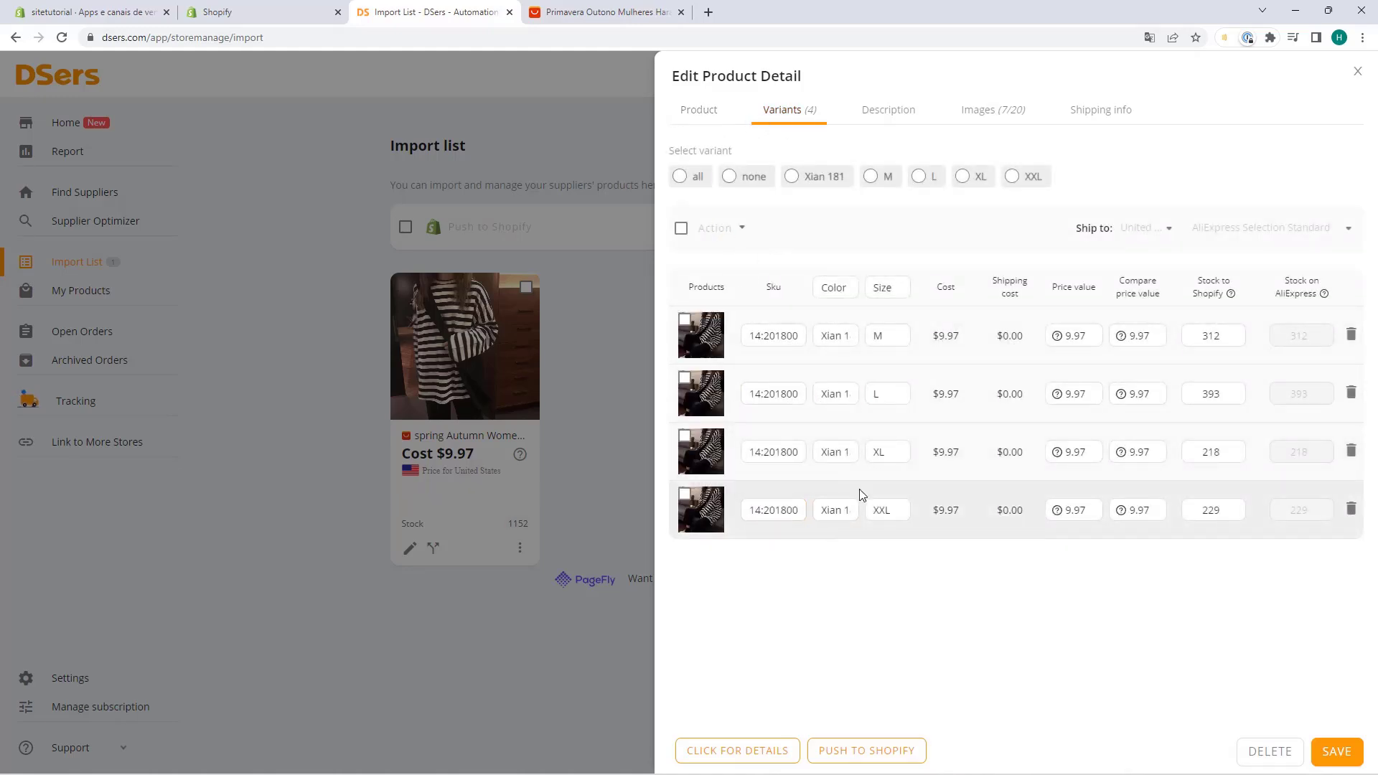
{"action": "left_click", "coordinate": [910, 115]}
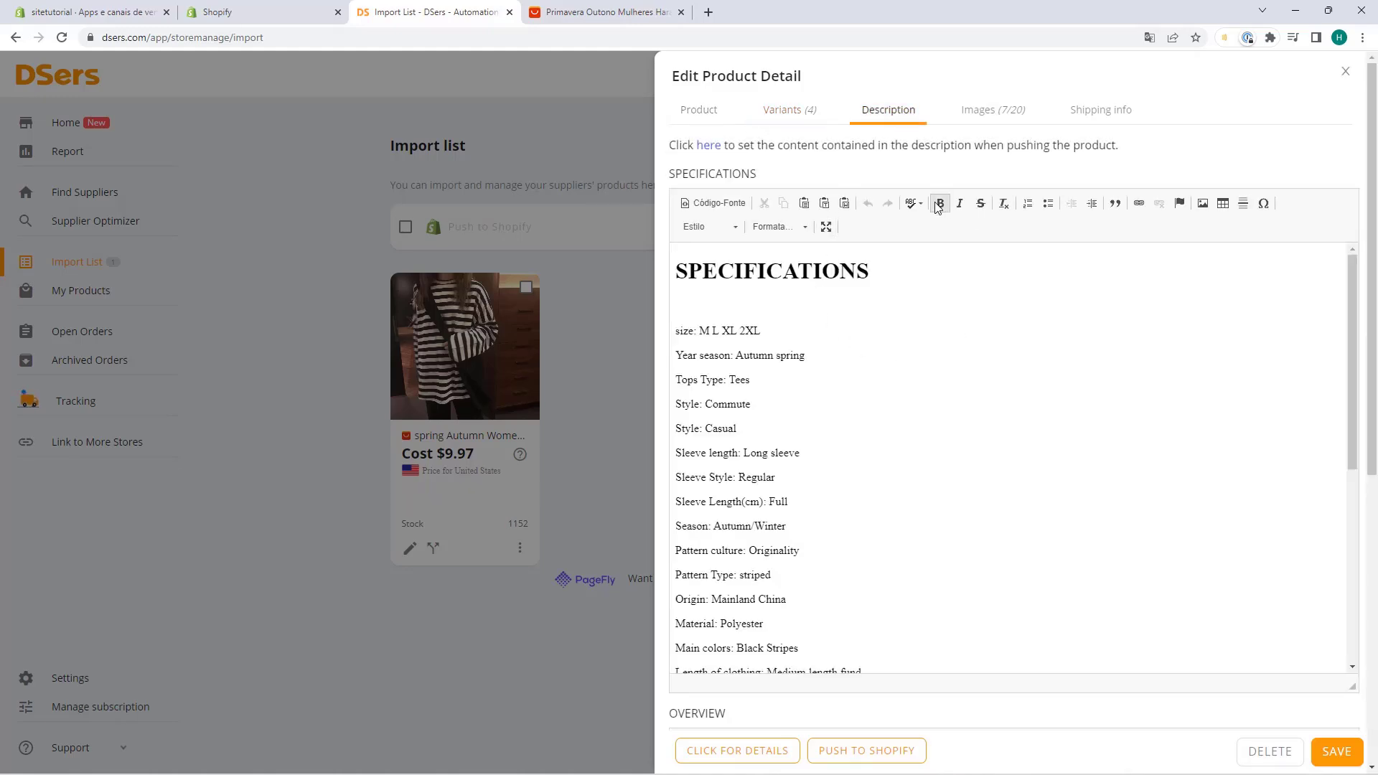
{"action": "left_click", "coordinate": [1002, 113]}
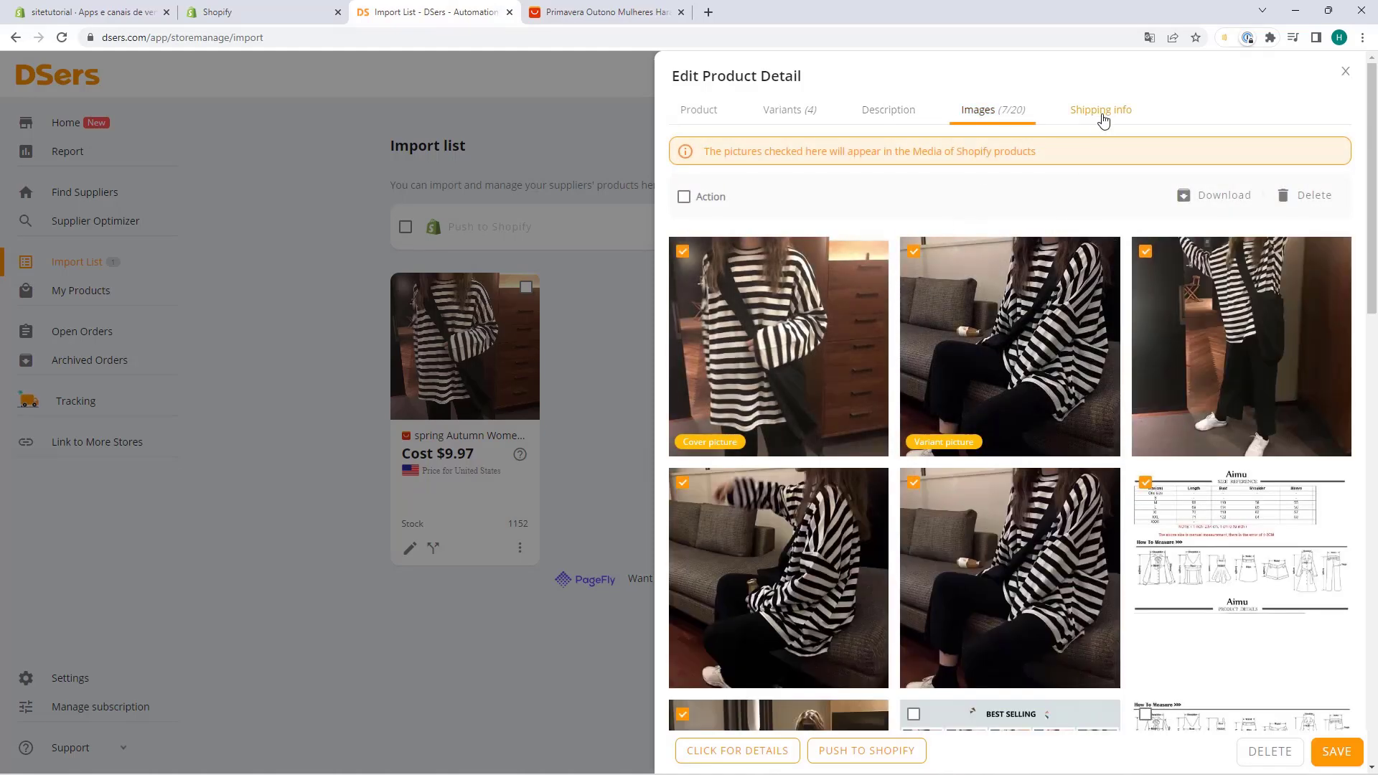
{"action": "left_click", "coordinate": [1103, 119]}
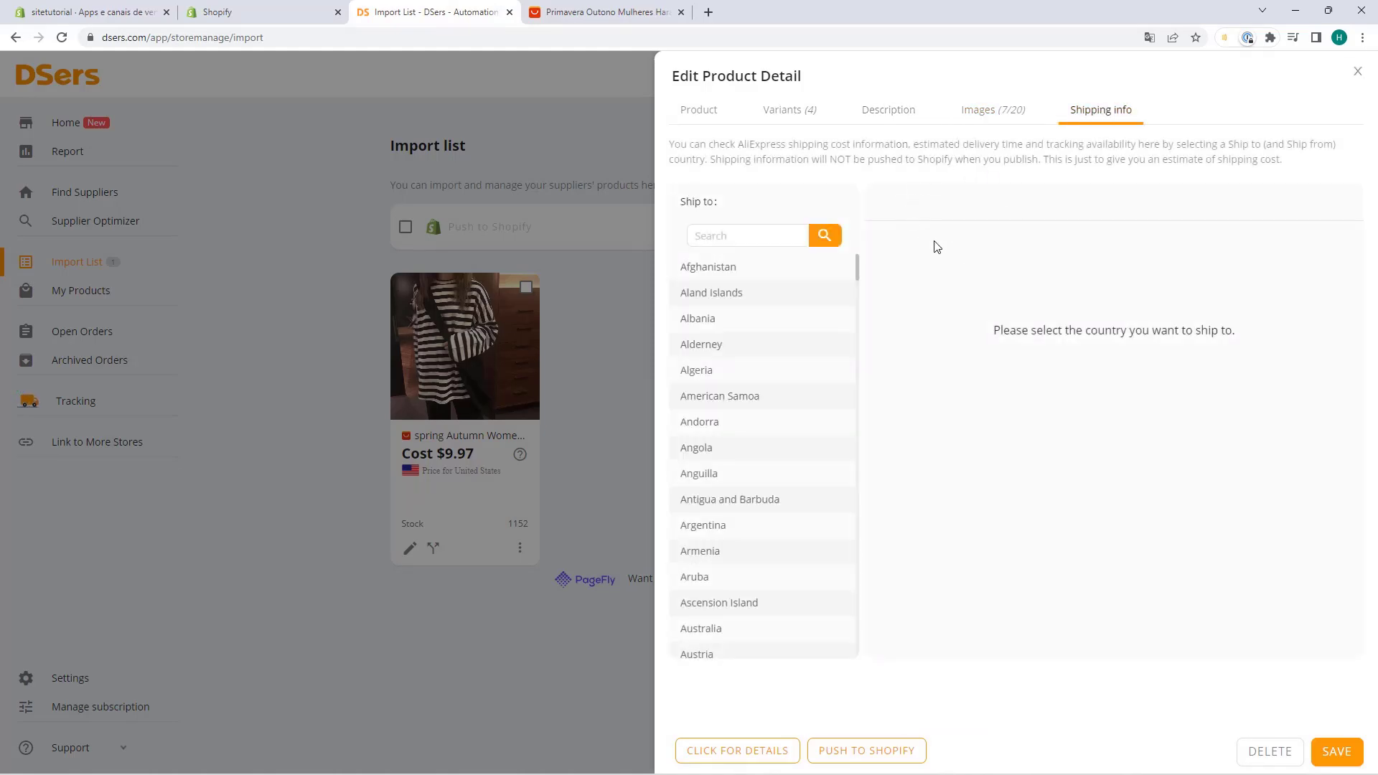
{"action": "left_click", "coordinate": [702, 117]}
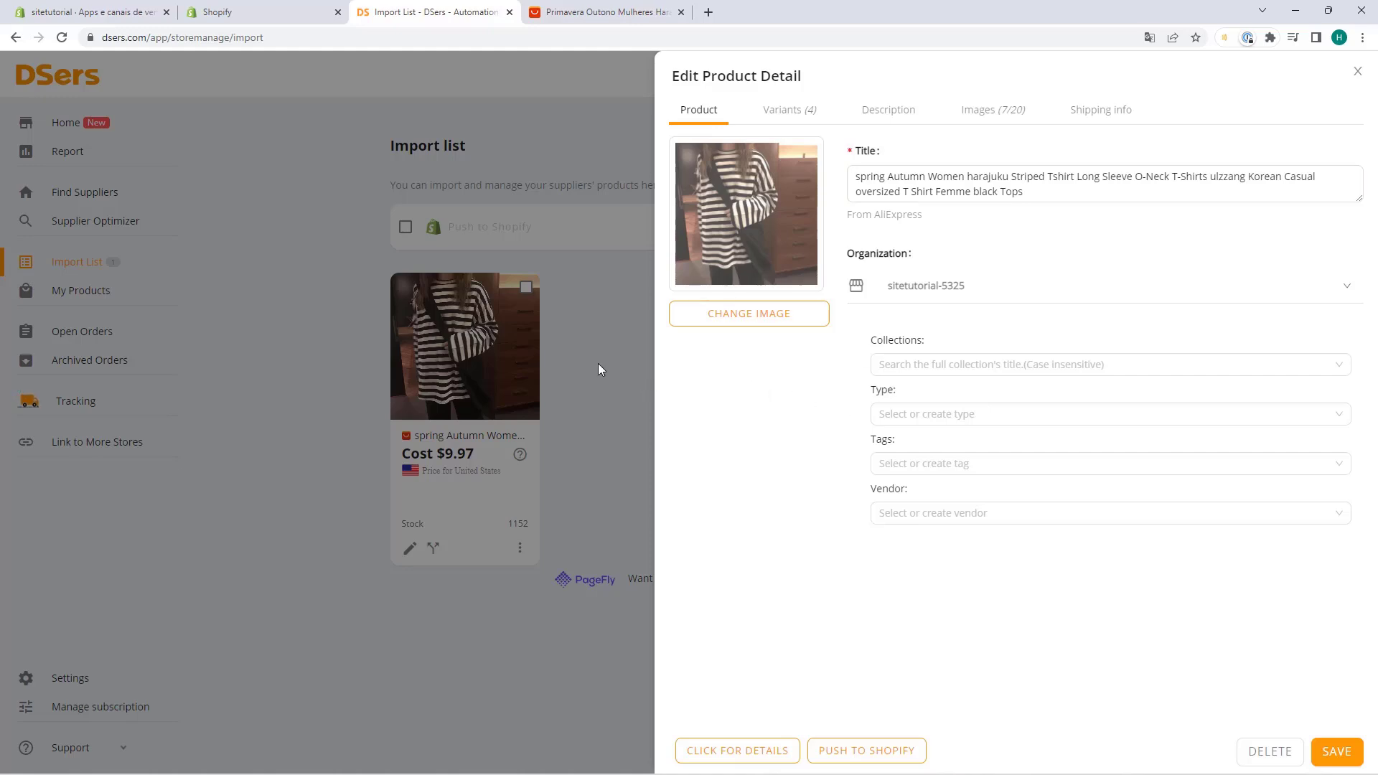
{"action": "left_click", "coordinate": [577, 355]}
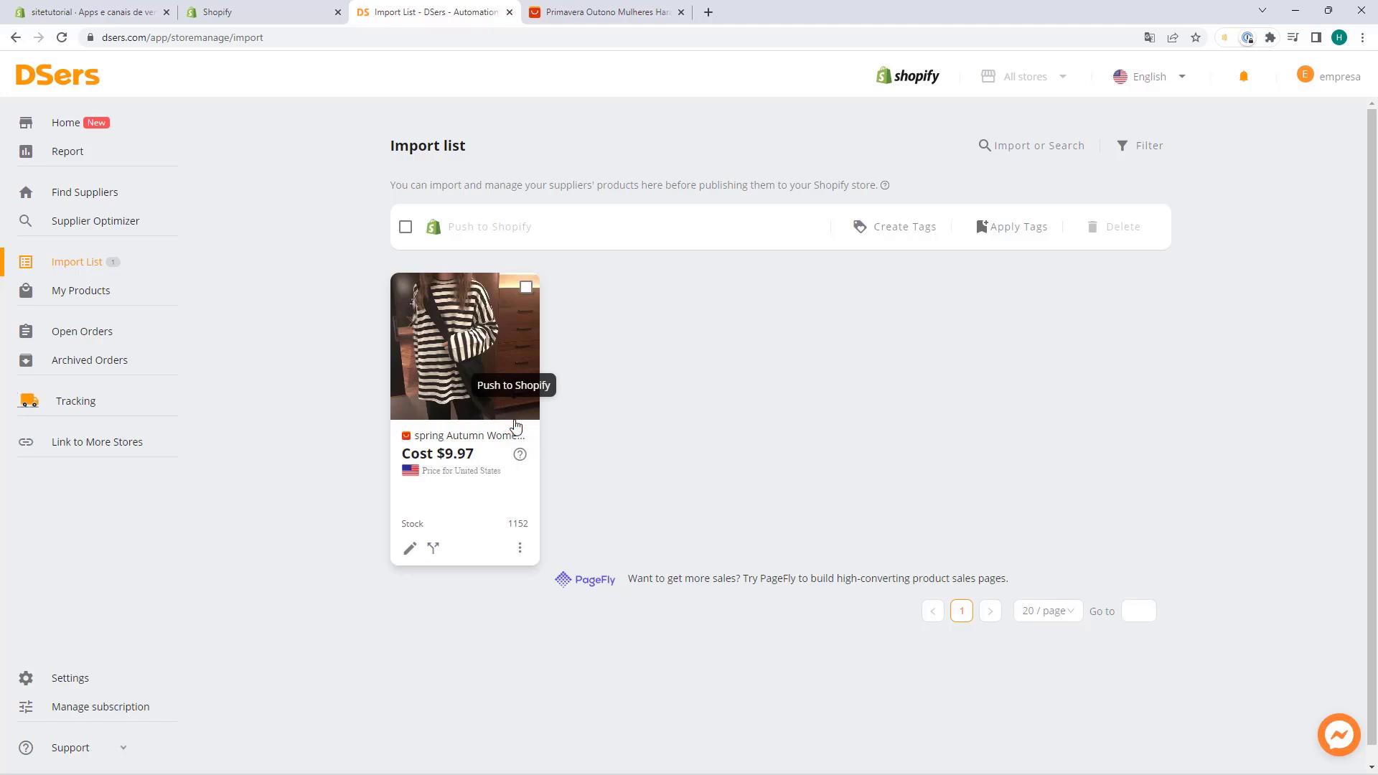
Push the striped T-shirt to the sitetutorial-5325 Shopify store with the pricing rule applied and also publish it to the Online Store.
{"action": "left_click", "coordinate": [513, 423]}
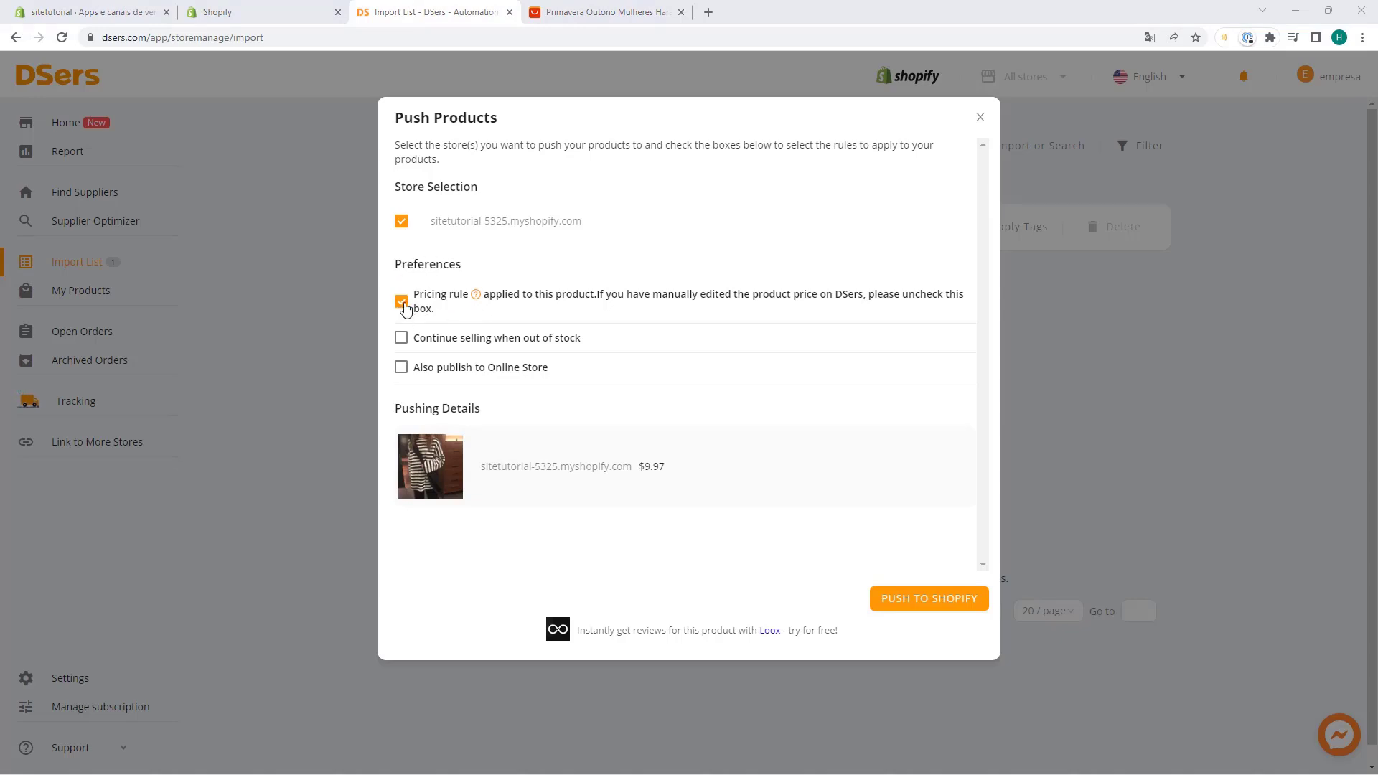
{"action": "left_click", "coordinate": [404, 343]}
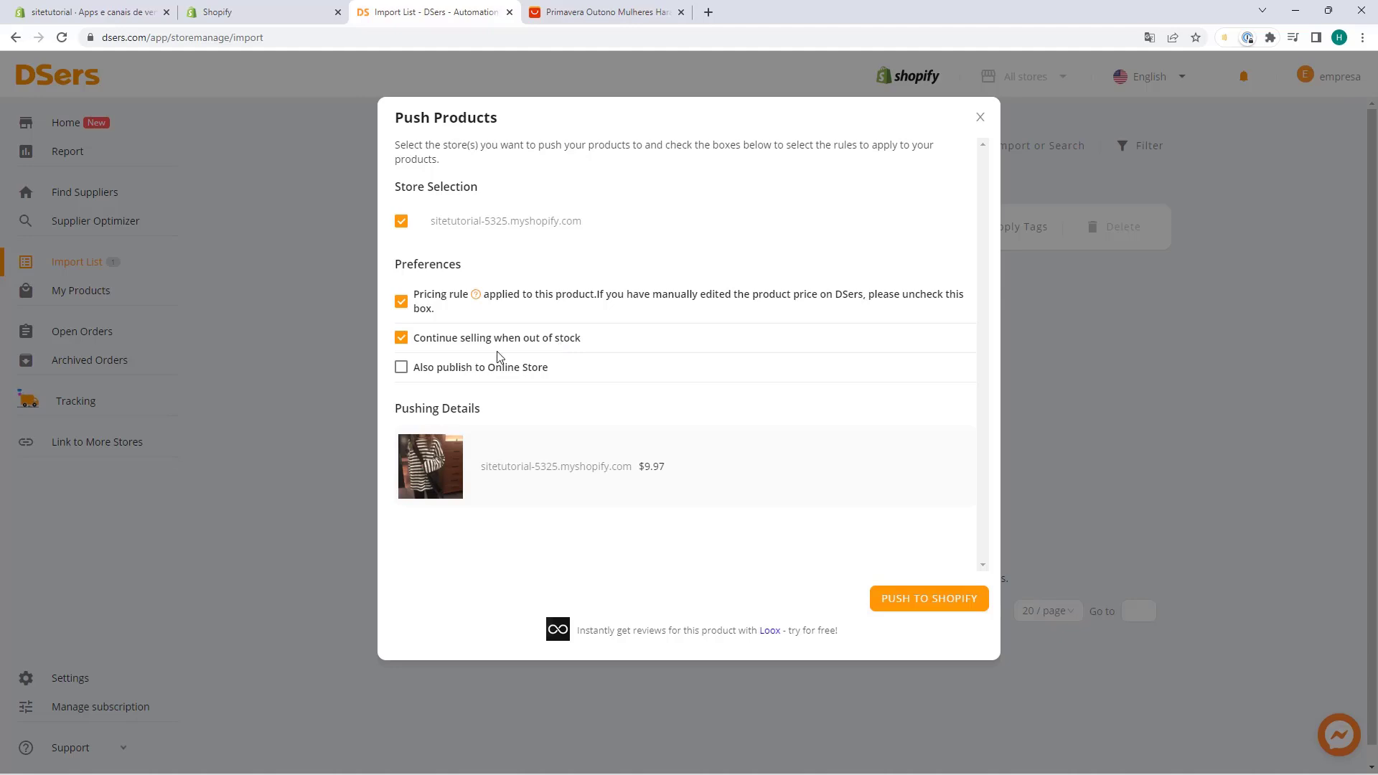
{"action": "left_click", "coordinate": [400, 348]}
{"action": "left_click", "coordinate": [400, 349]}
{"action": "left_click", "coordinate": [402, 339]}
{"action": "left_click", "coordinate": [402, 370]}
{"action": "left_click", "coordinate": [919, 607]}
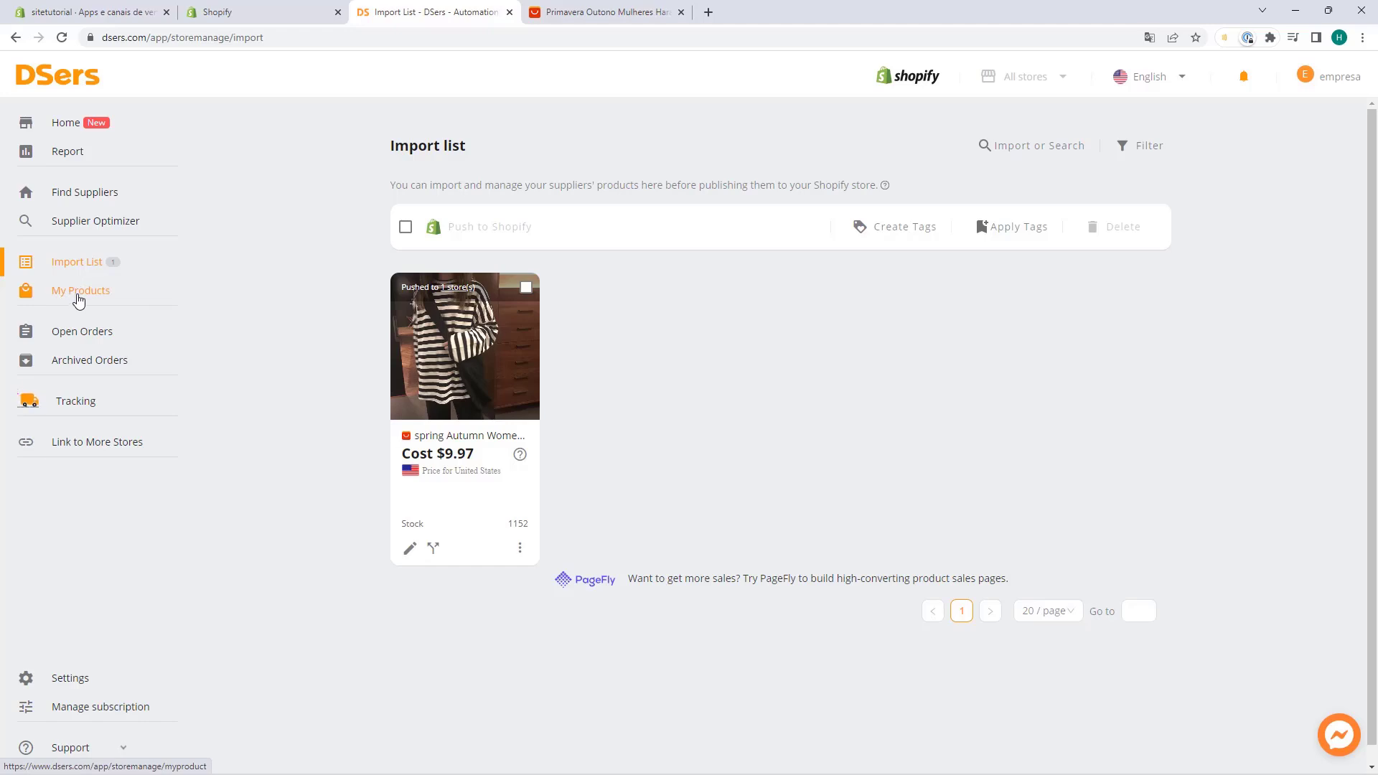
Check the pushed T-shirt in the DSers product list and open it from the product list in the Shopify admin.
{"action": "left_click", "coordinate": [78, 300]}
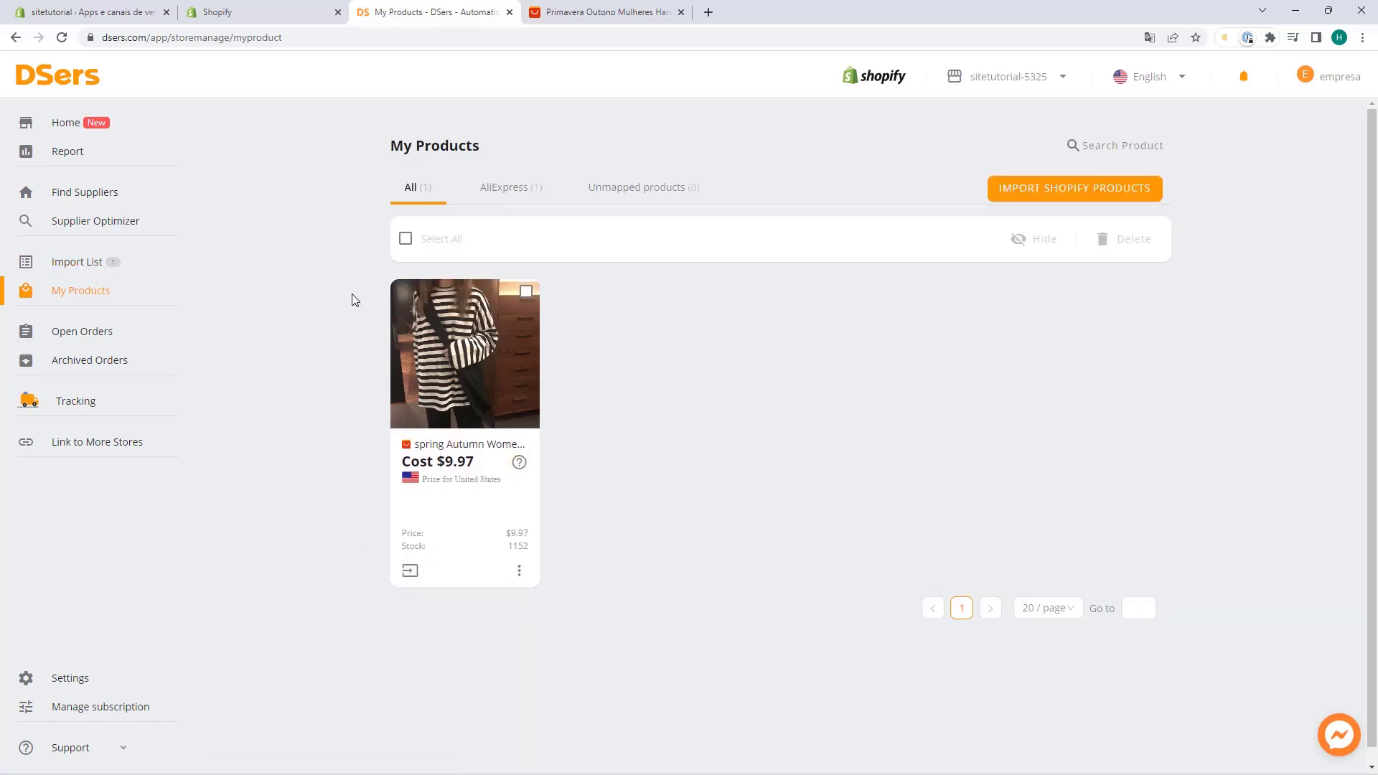
{"action": "mouse_move", "coordinate": [407, 438]}
{"action": "left_click", "coordinate": [282, 12]}
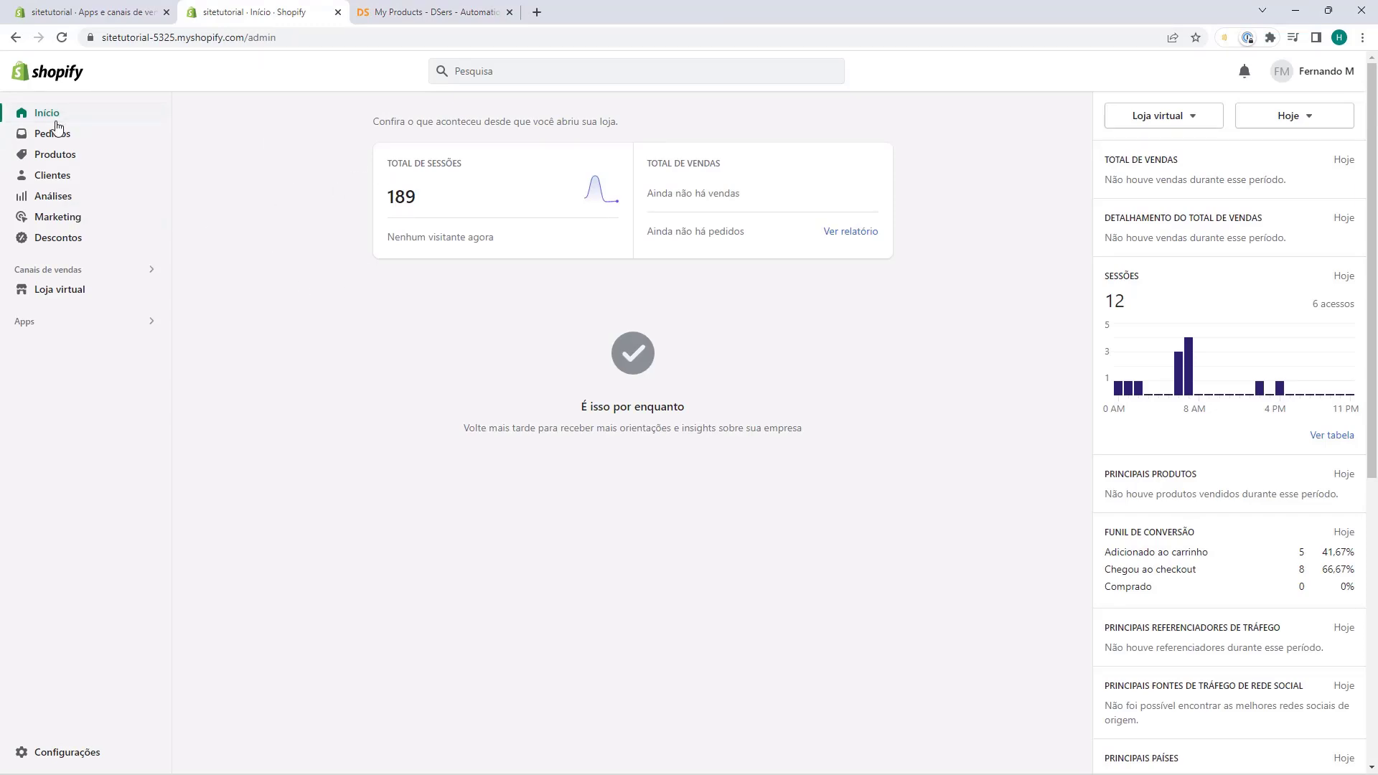
{"action": "left_click", "coordinate": [48, 162]}
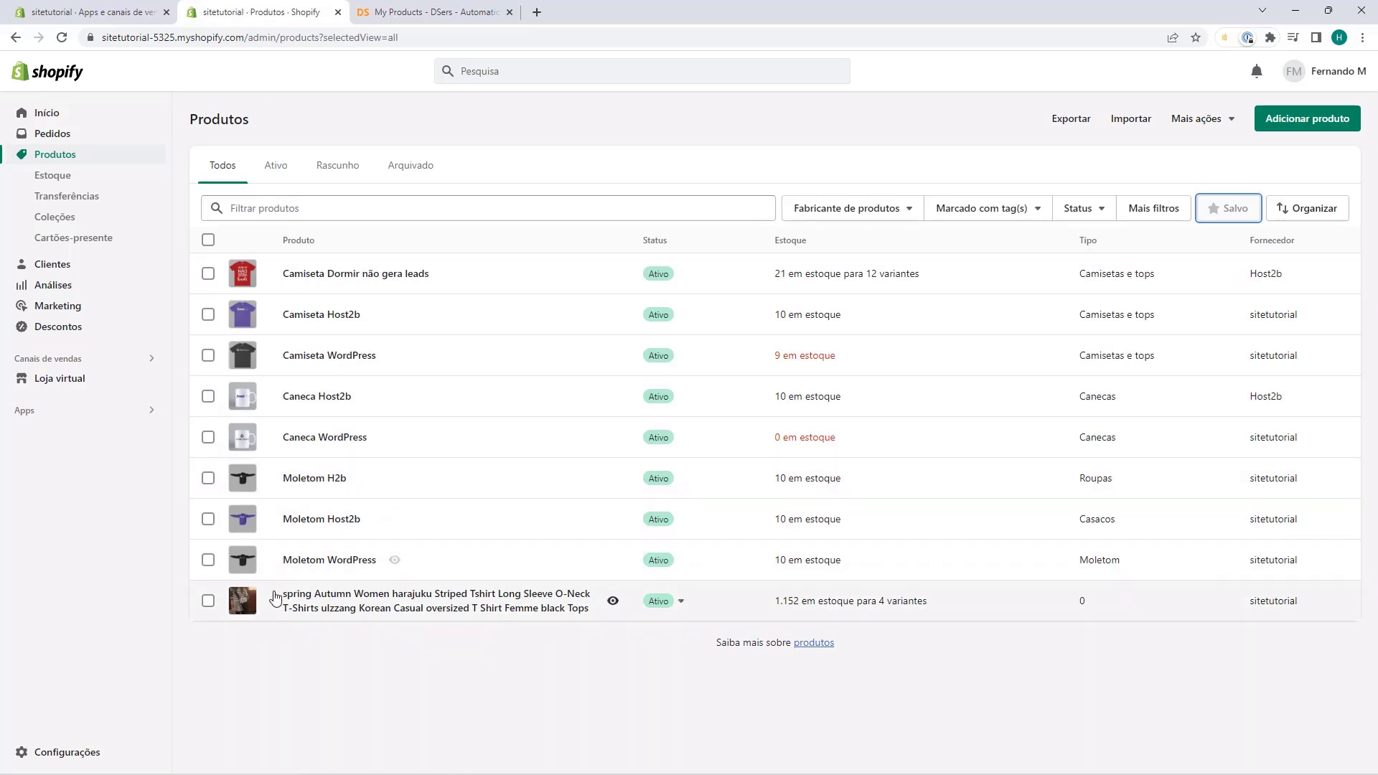
{"action": "left_click", "coordinate": [286, 610]}
{"action": "left_click", "coordinate": [301, 612]}
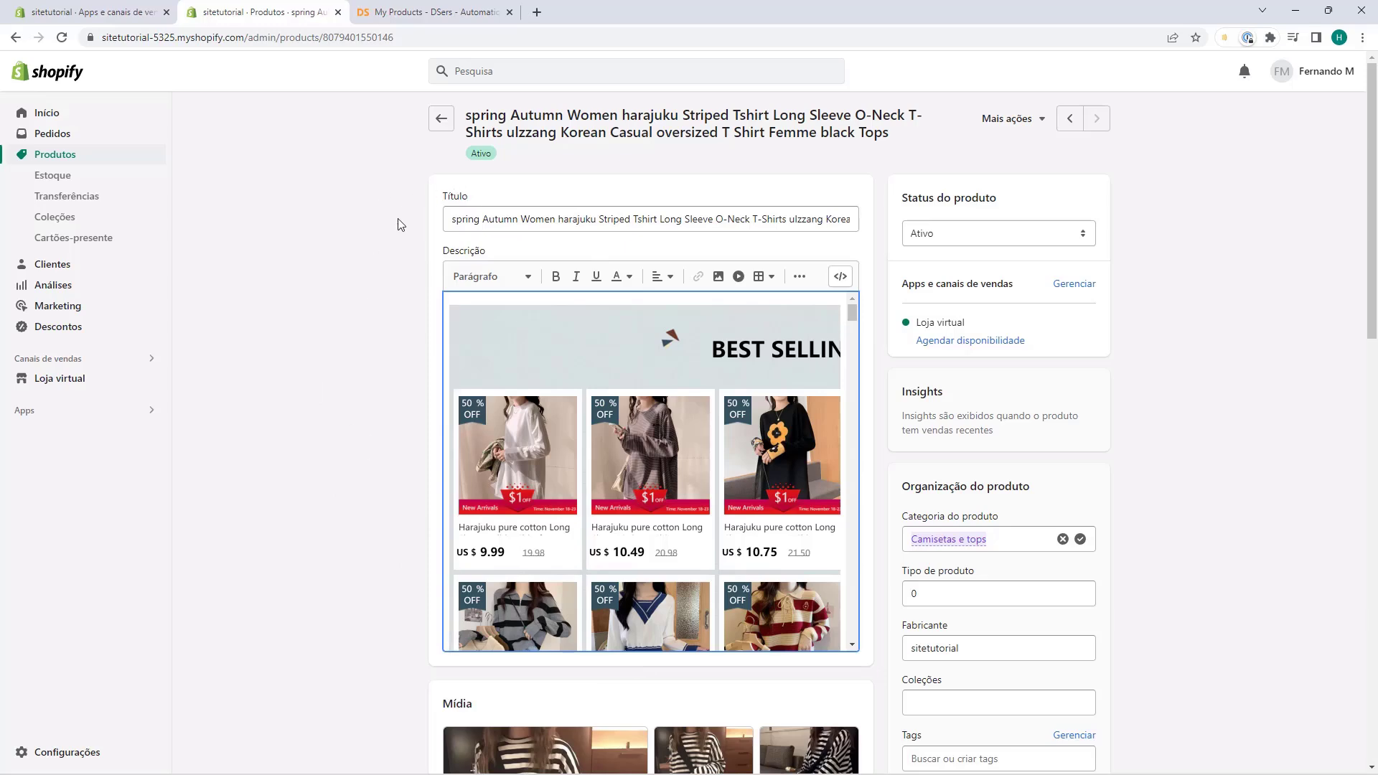
Look over the product's media, options and variants and change its title to "Camiseta Feminina Listrada".
{"action": "scroll", "coordinate": [380, 275], "scroll_direction": "down", "scroll_amount": 3}
{"action": "scroll", "coordinate": [380, 275], "scroll_direction": "down", "scroll_amount": 3}
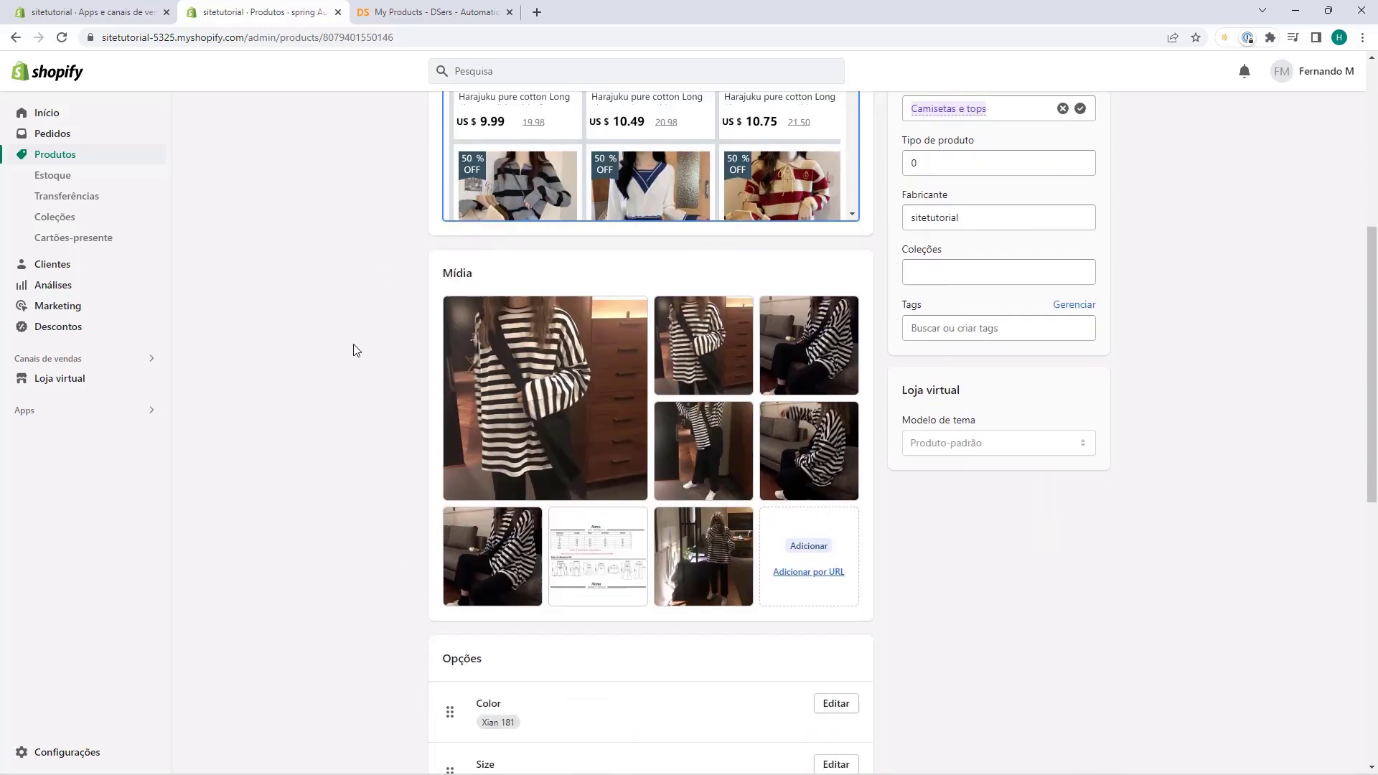
{"action": "scroll", "coordinate": [388, 331], "scroll_direction": "down", "scroll_amount": 5}
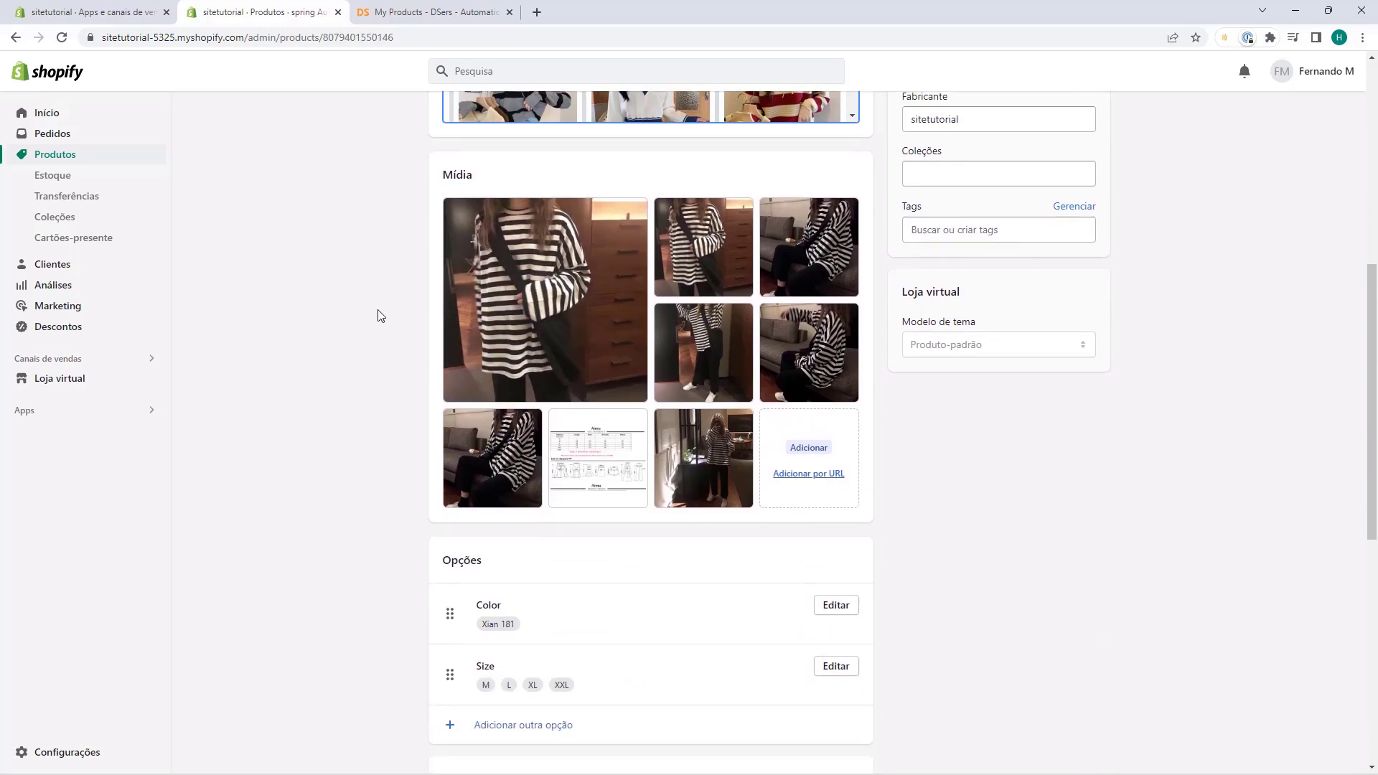
{"action": "scroll", "coordinate": [388, 384], "scroll_direction": "up", "scroll_amount": 10}
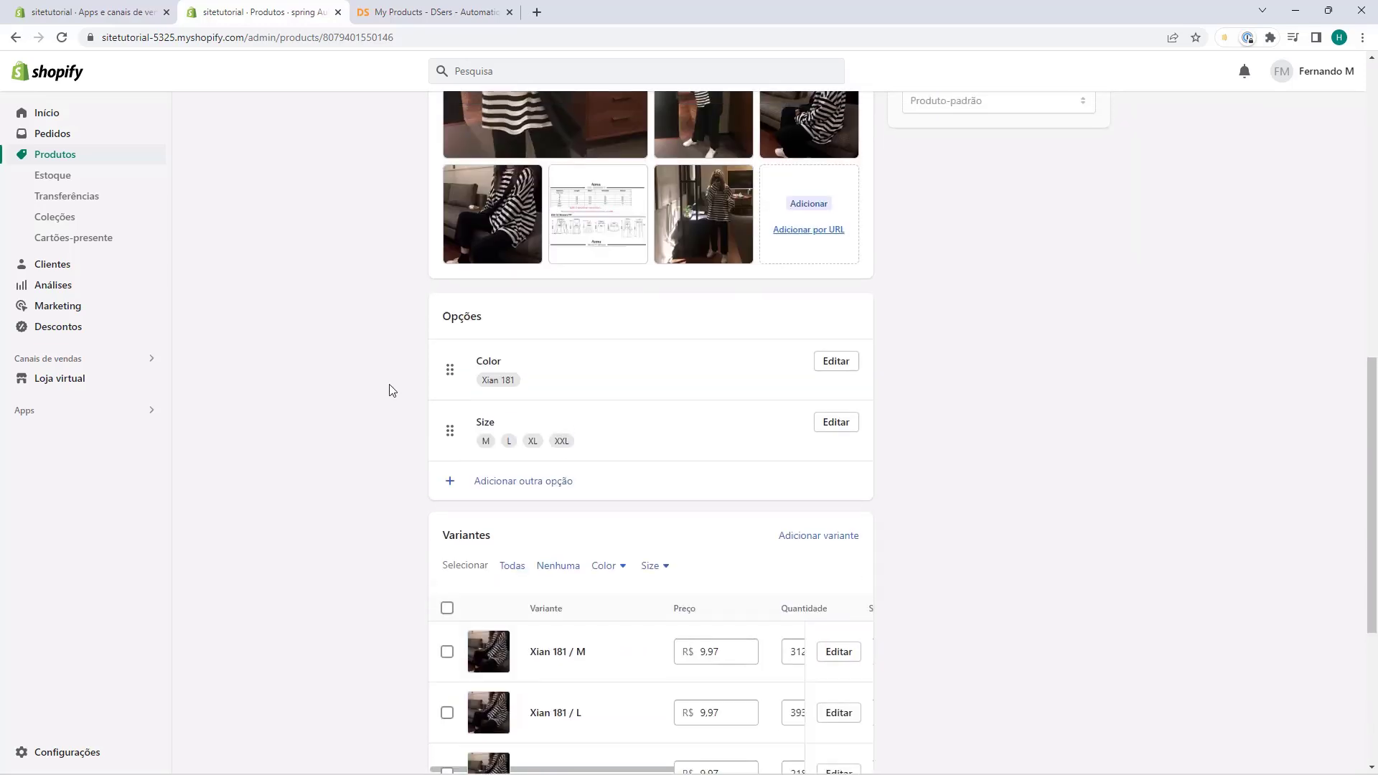
{"action": "triple_click", "coordinate": [455, 219]}
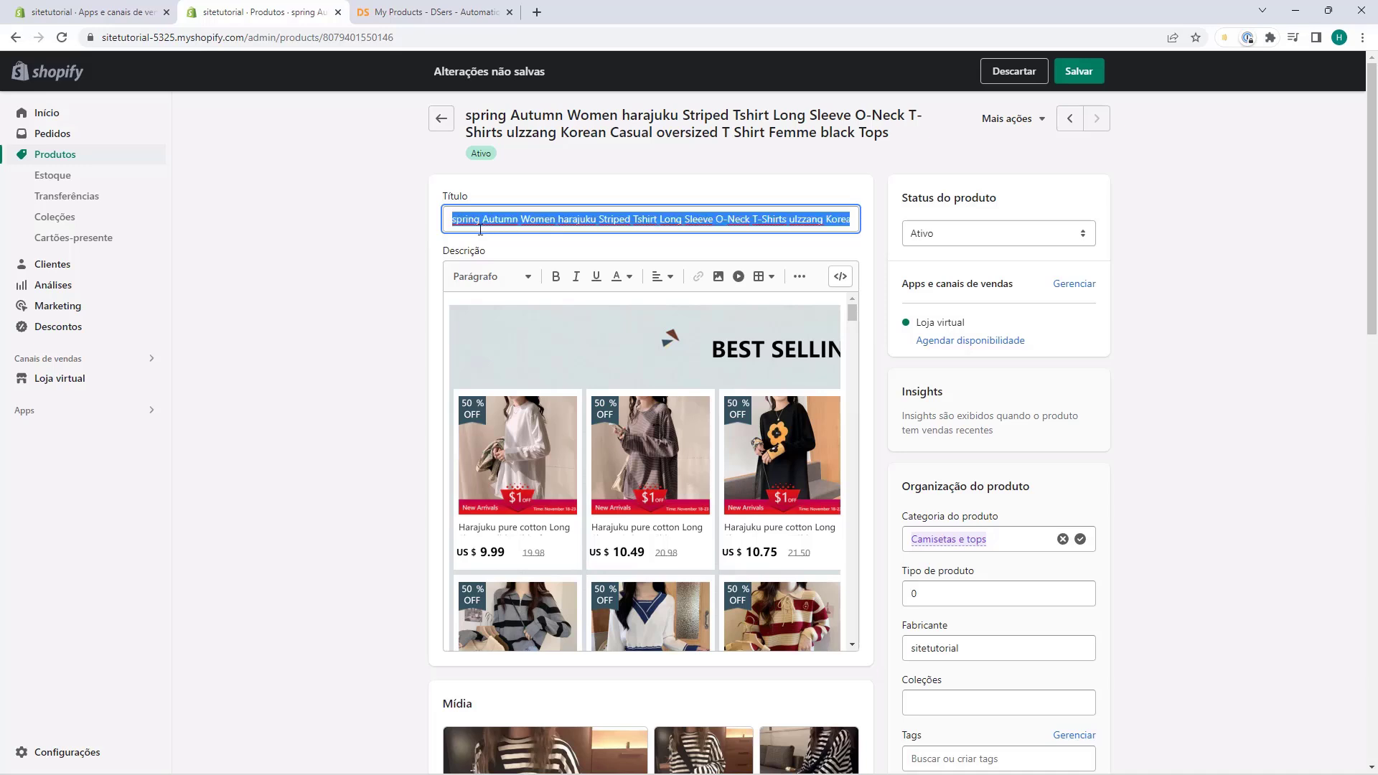
{"action": "key", "text": "BackSpace"}
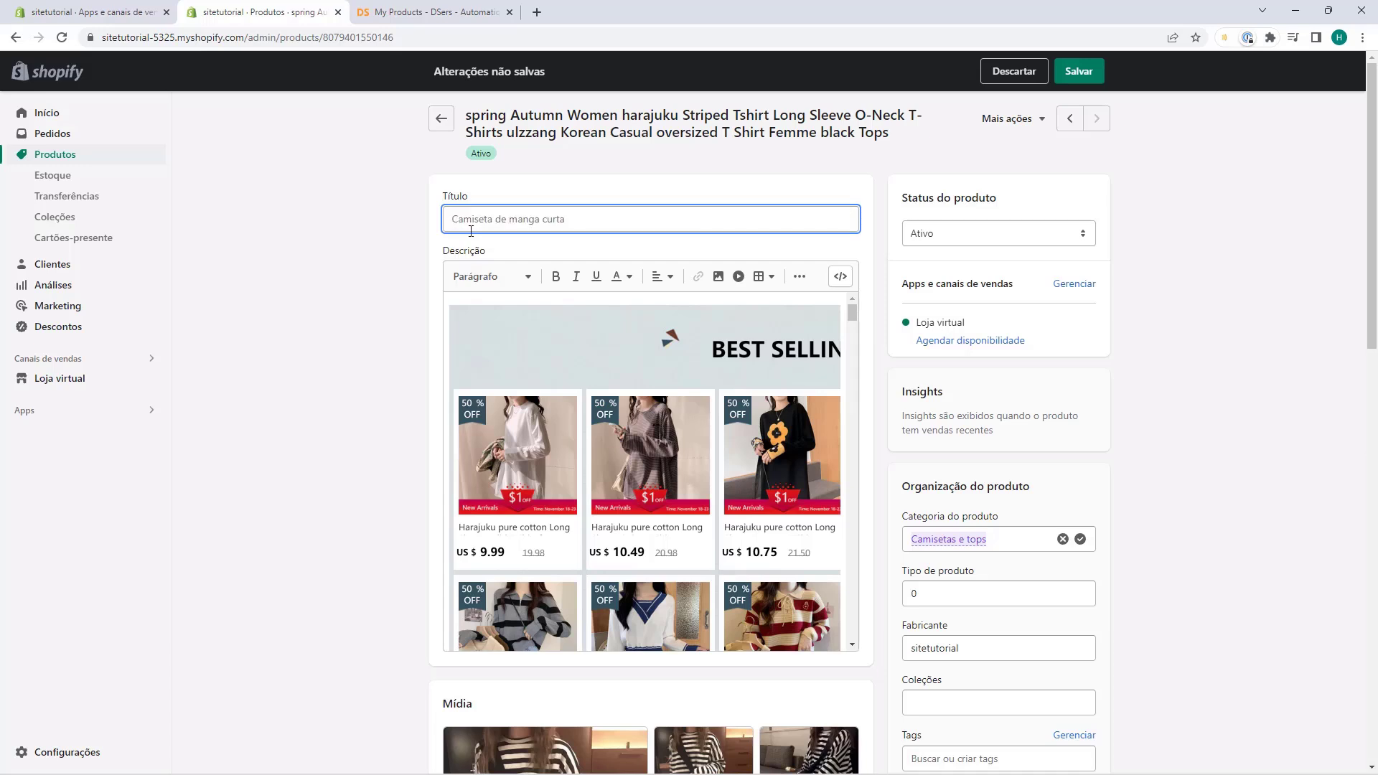
{"action": "type", "text": "Camiseta Feminina Listrada"}
{"action": "left_click", "coordinate": [393, 230]}
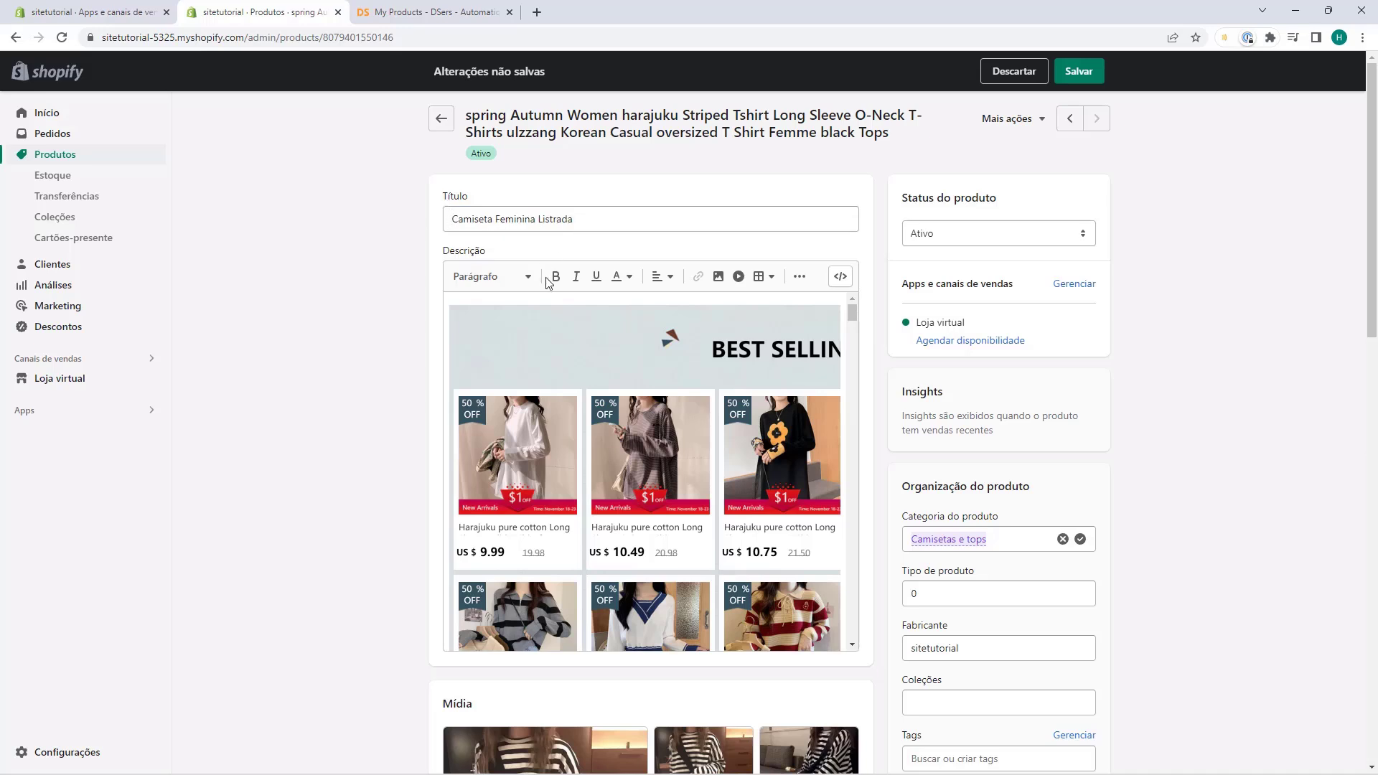
Examine the images and text in the striped T-shirt's imported description.
{"action": "scroll", "coordinate": [530, 348], "scroll_direction": "down", "scroll_amount": 10}
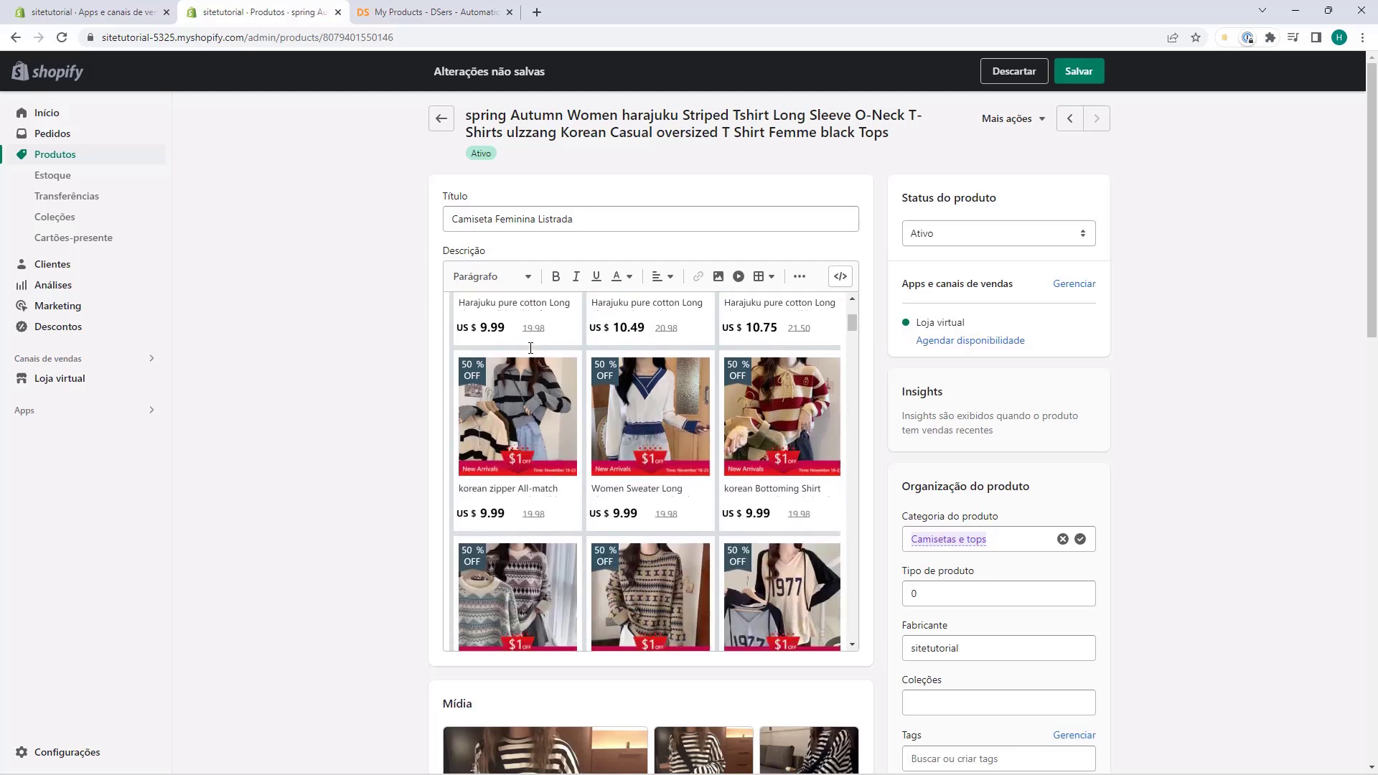
{"action": "scroll", "coordinate": [529, 350], "scroll_direction": "down", "scroll_amount": 5}
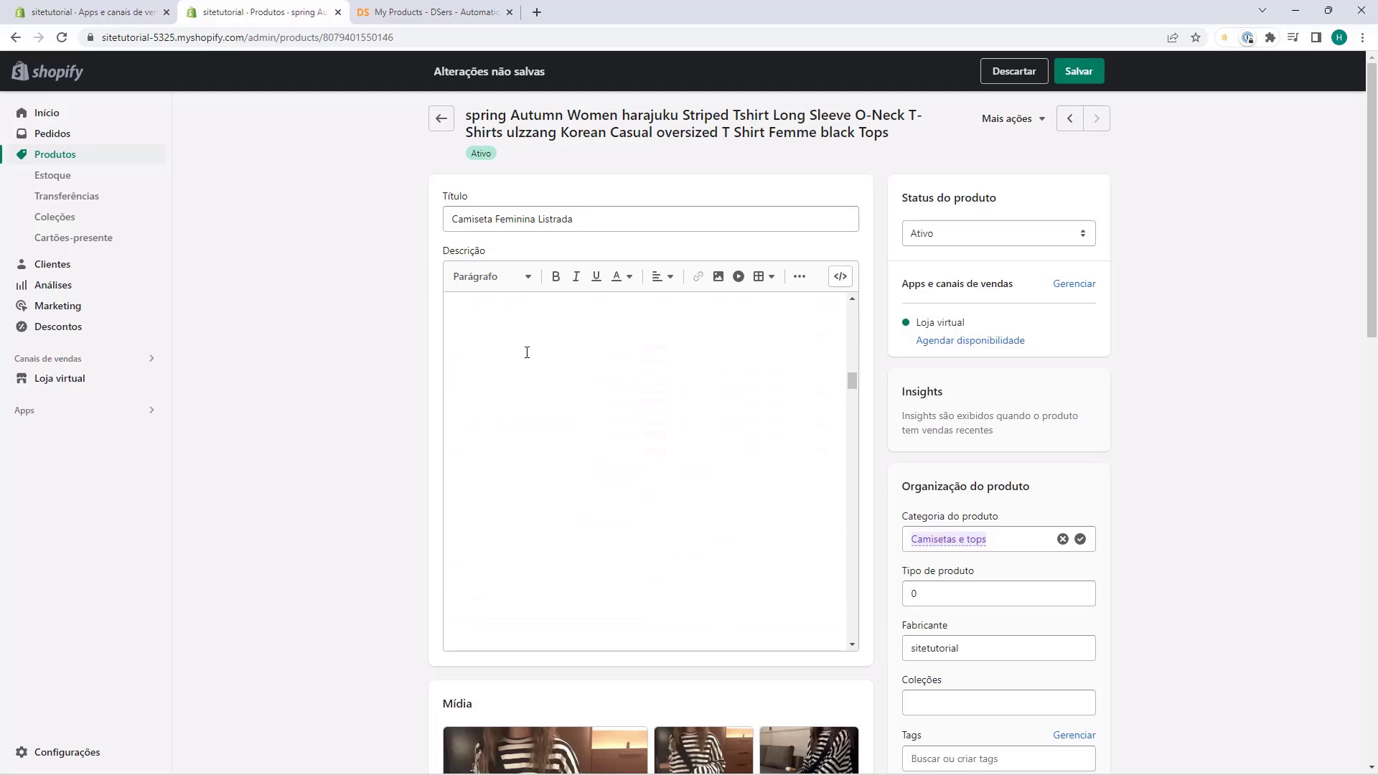
{"action": "scroll", "coordinate": [526, 350], "scroll_direction": "down", "scroll_amount": 10}
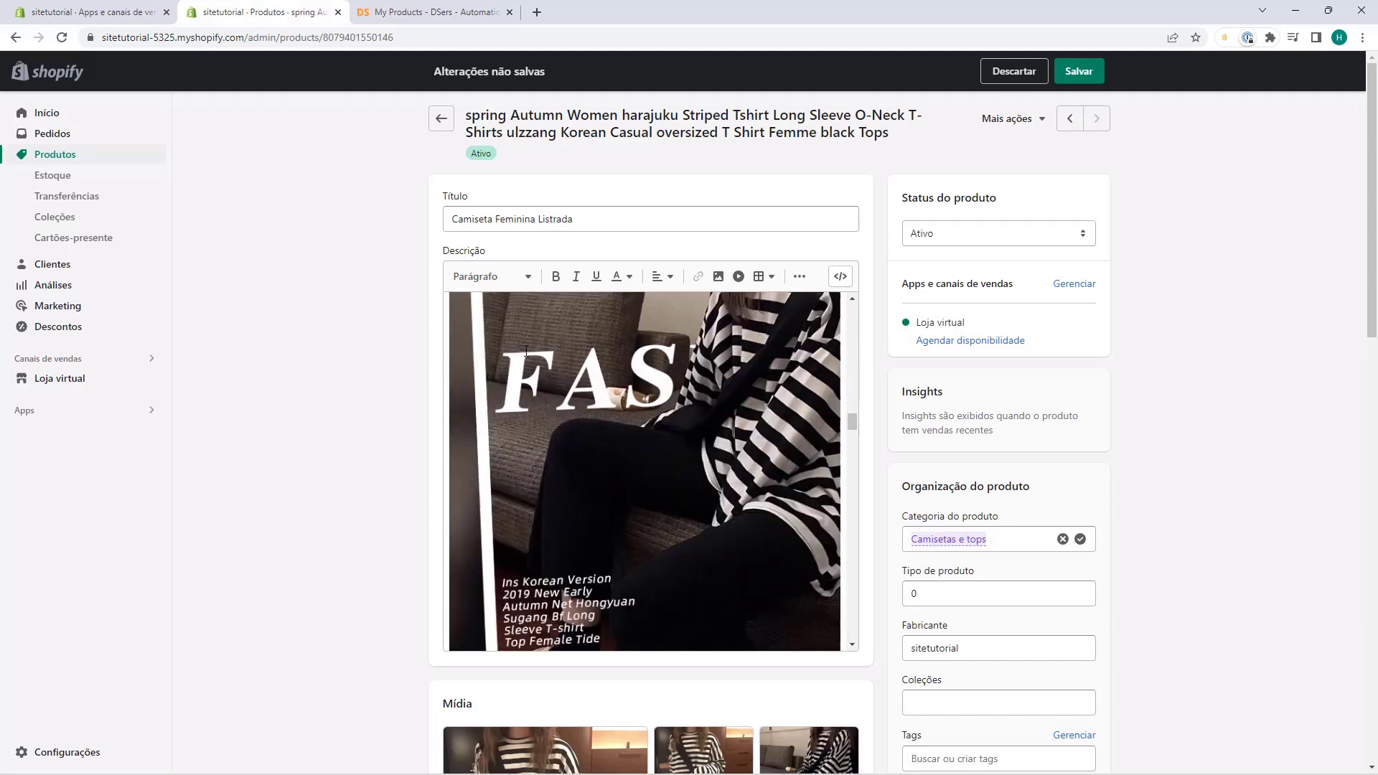
{"action": "scroll", "coordinate": [512, 365], "scroll_direction": "down", "scroll_amount": 10}
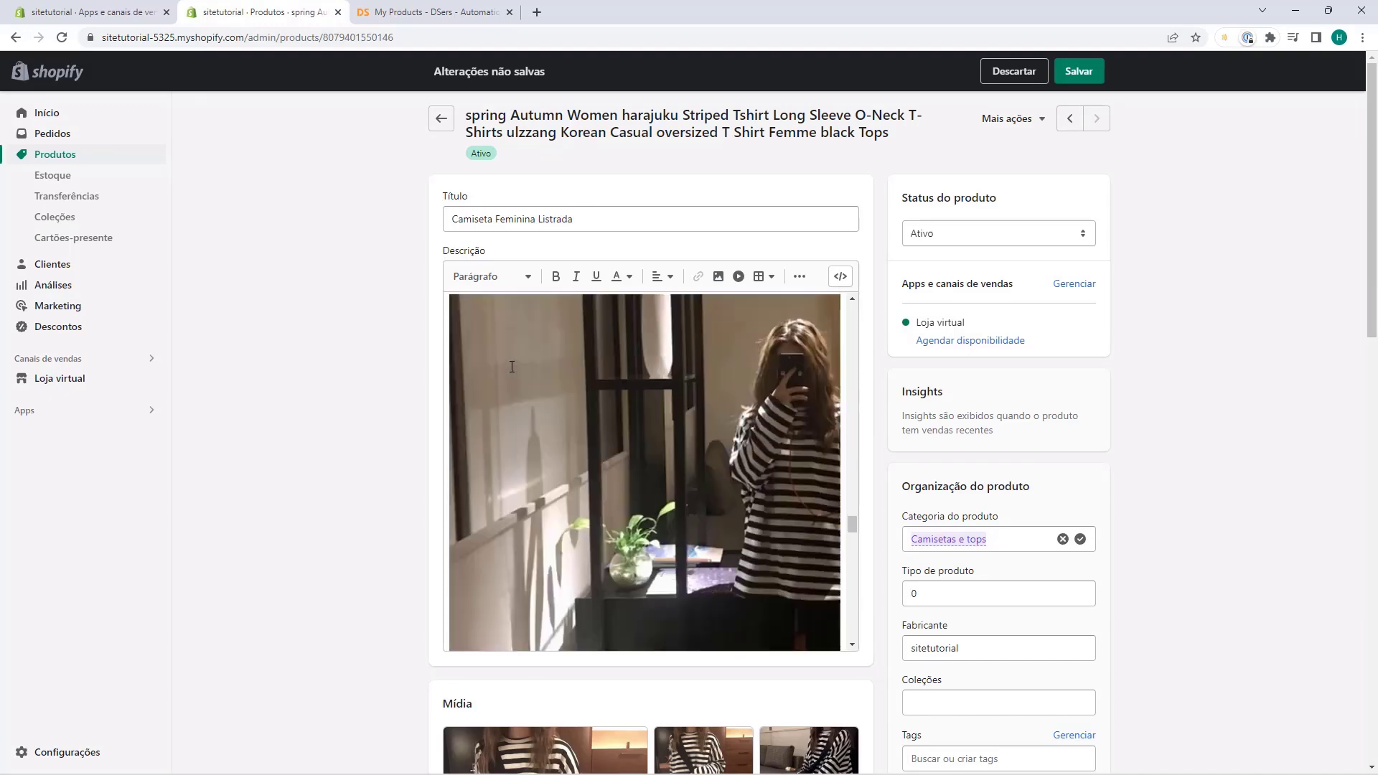
{"action": "scroll", "coordinate": [512, 365], "scroll_direction": "up", "scroll_amount": 10}
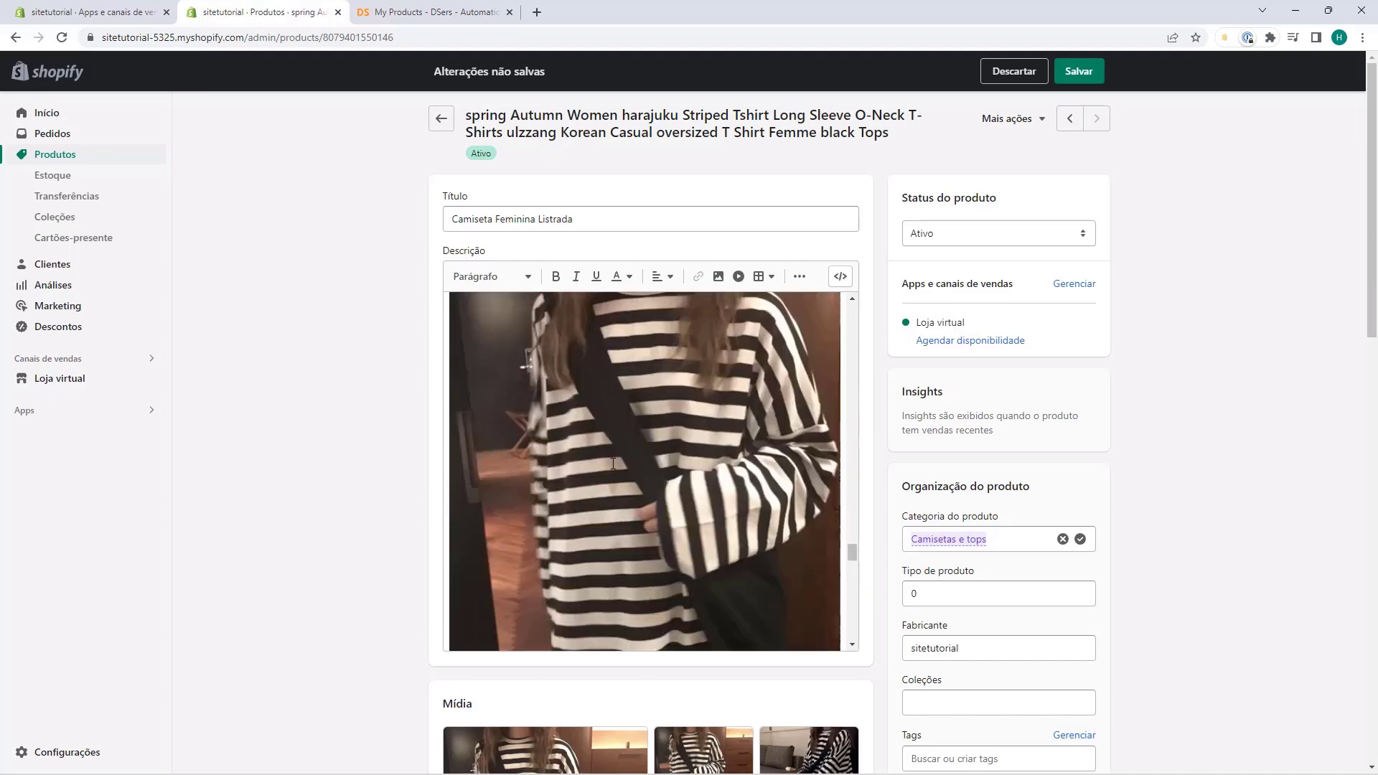
{"action": "scroll", "coordinate": [615, 462], "scroll_direction": "up", "scroll_amount": 10}
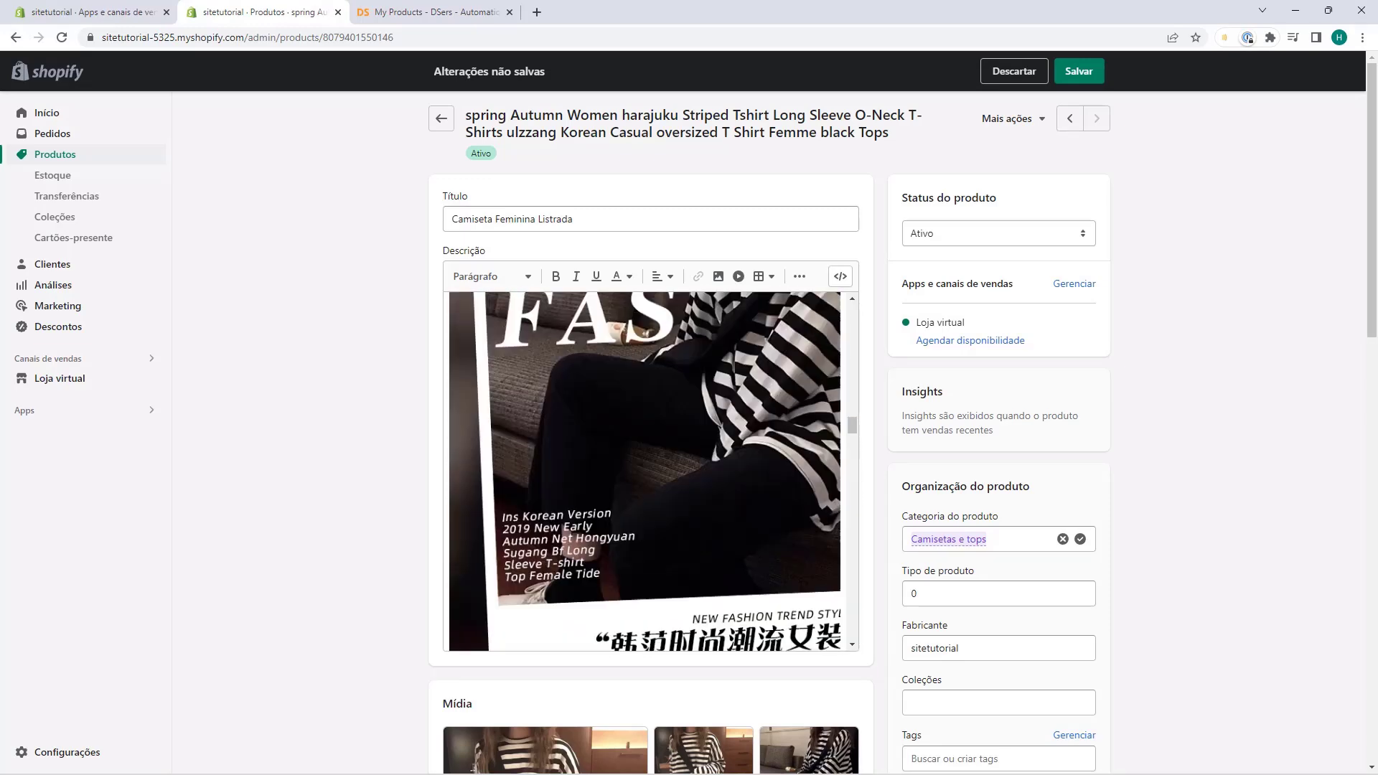
Delete the entire imported description of the striped T-shirt.
{"action": "scroll", "coordinate": [600, 397], "scroll_direction": "up", "scroll_amount": 5}
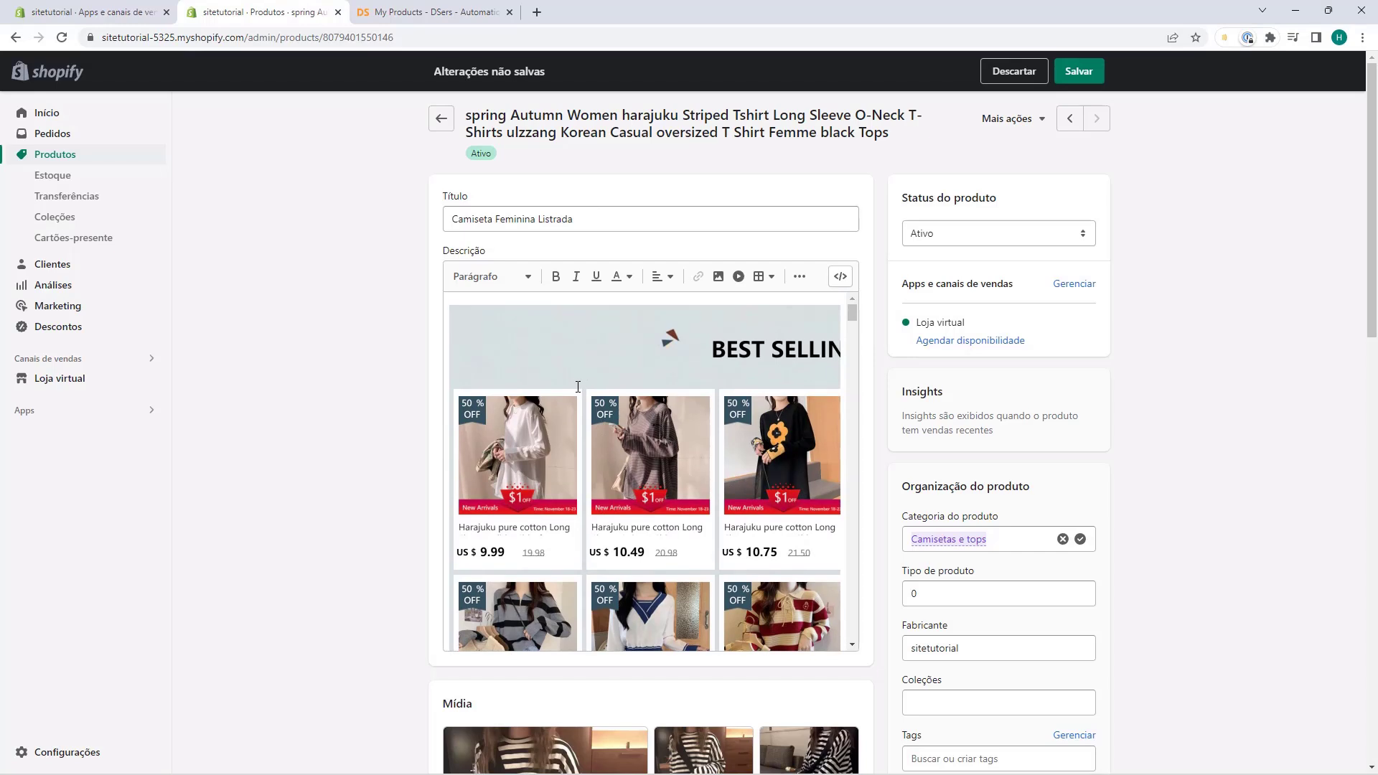
{"action": "left_click", "coordinate": [480, 302]}
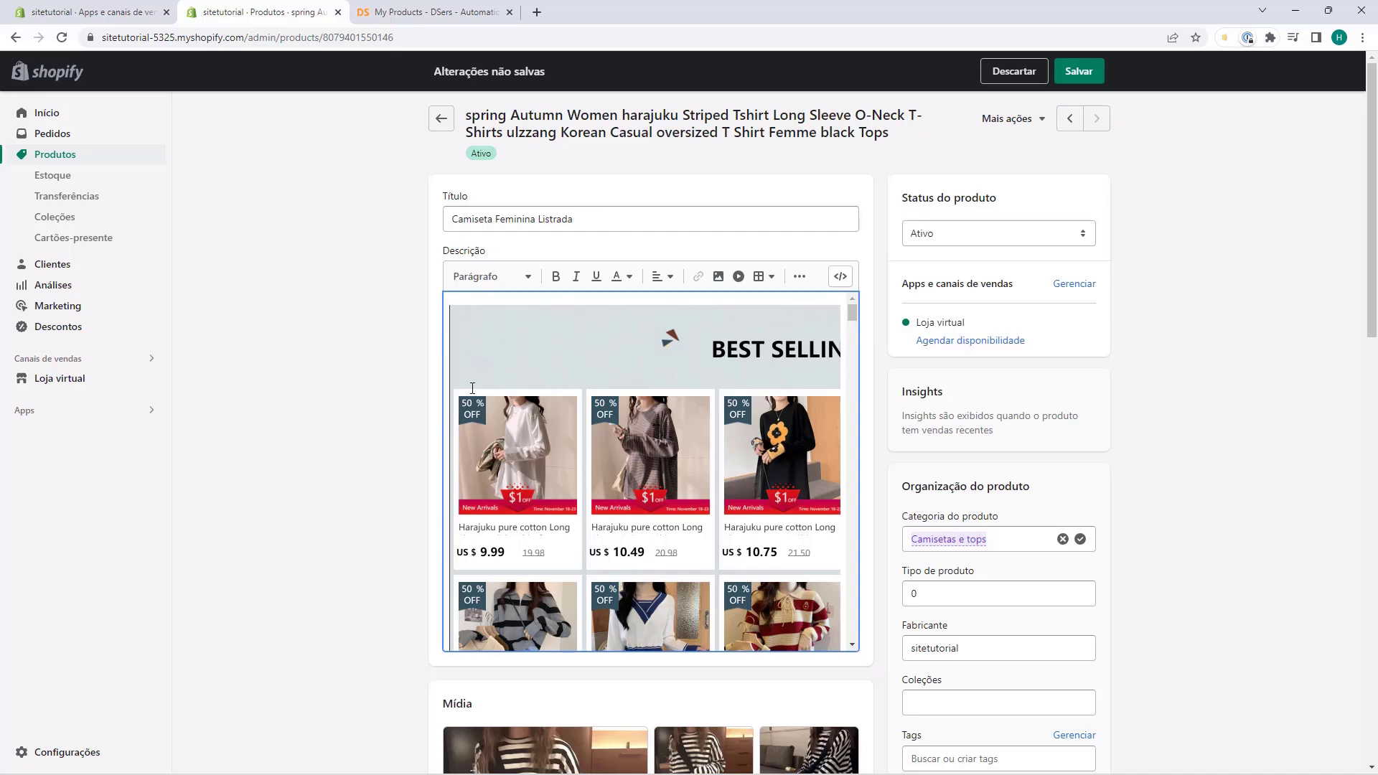
{"action": "key", "text": "ctrl+a"}
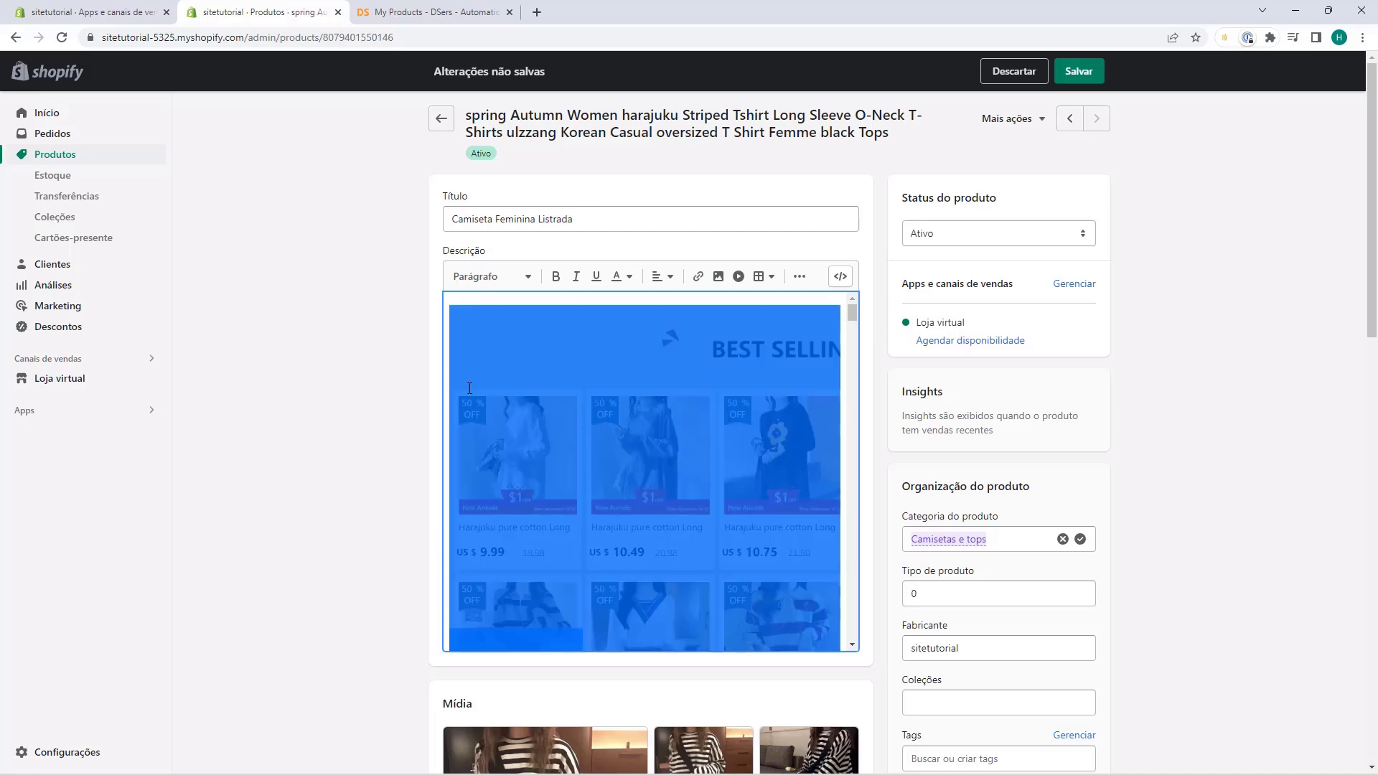
{"action": "key", "text": "Delete"}
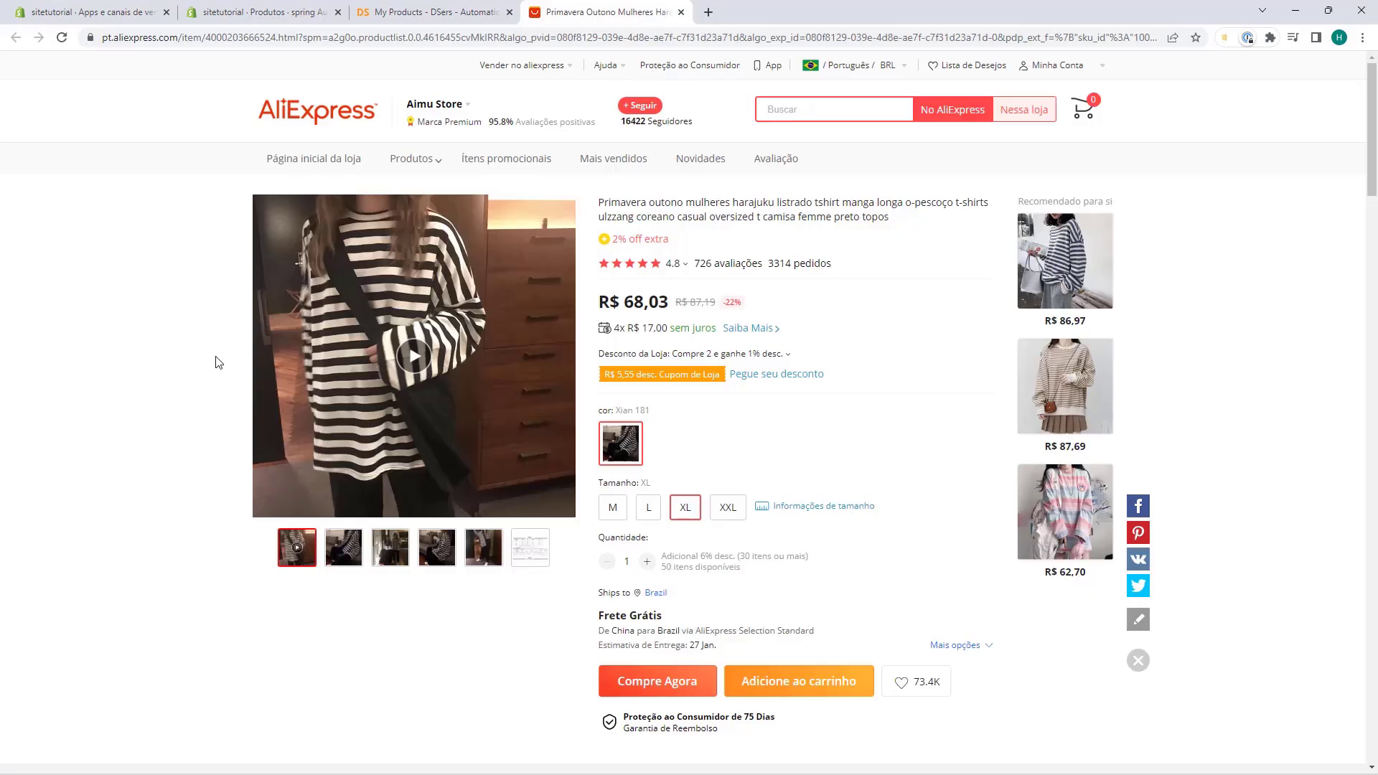
Review the product information and size table in the T-shirt's AliExpress listing, and return to the Shopify product.
{"action": "scroll", "coordinate": [205, 277], "scroll_direction": "down", "scroll_amount": 12}
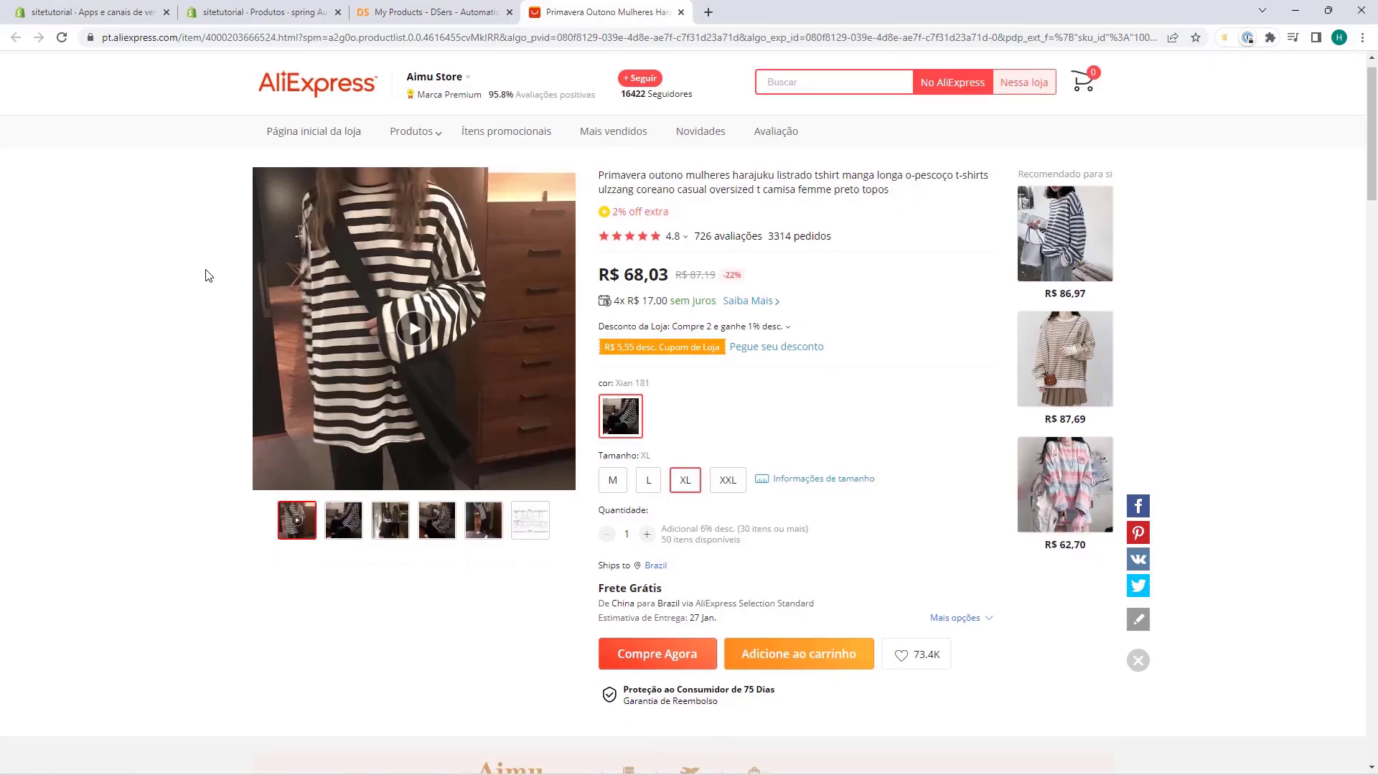
{"action": "scroll", "coordinate": [573, 373], "scroll_direction": "down", "scroll_amount": 9}
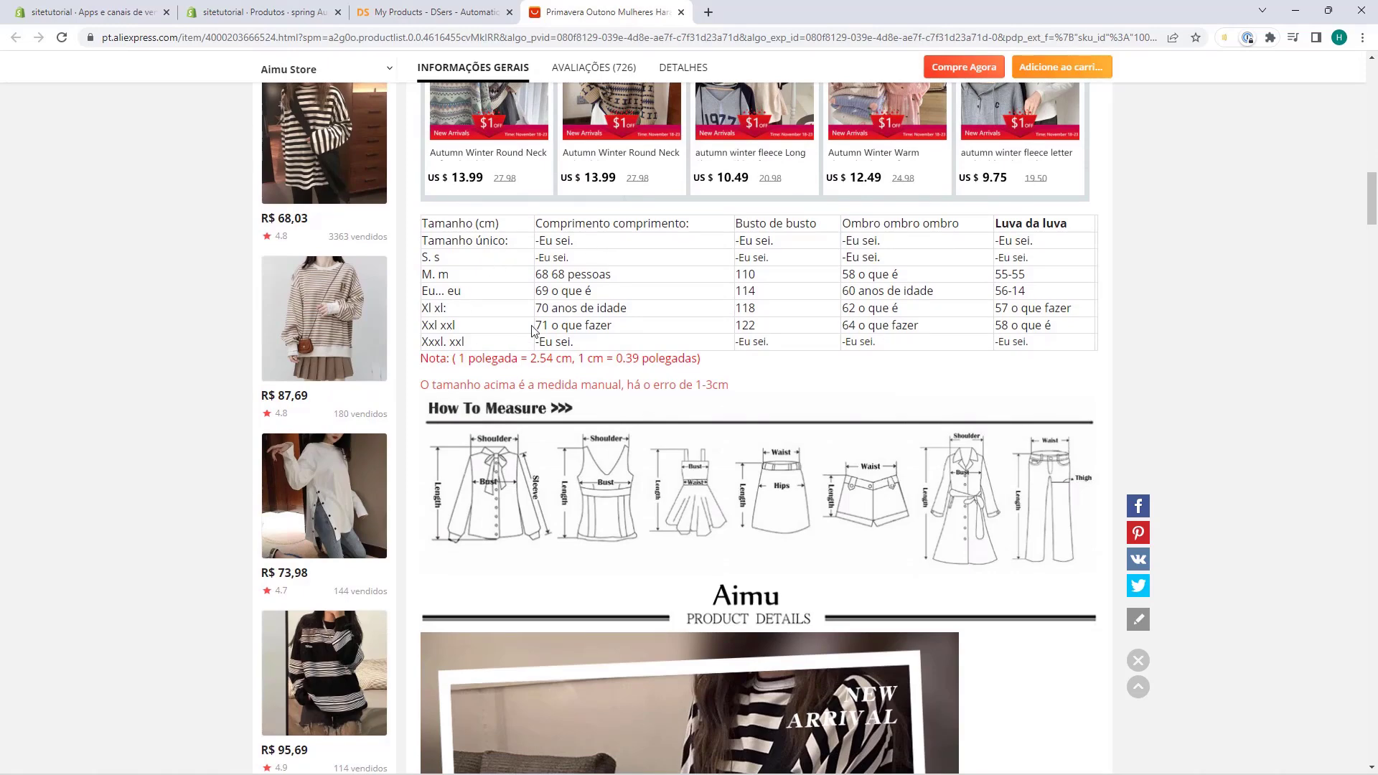
{"action": "left_click", "coordinate": [402, 8]}
{"action": "key", "text": "ctrl+shift+Tab"}
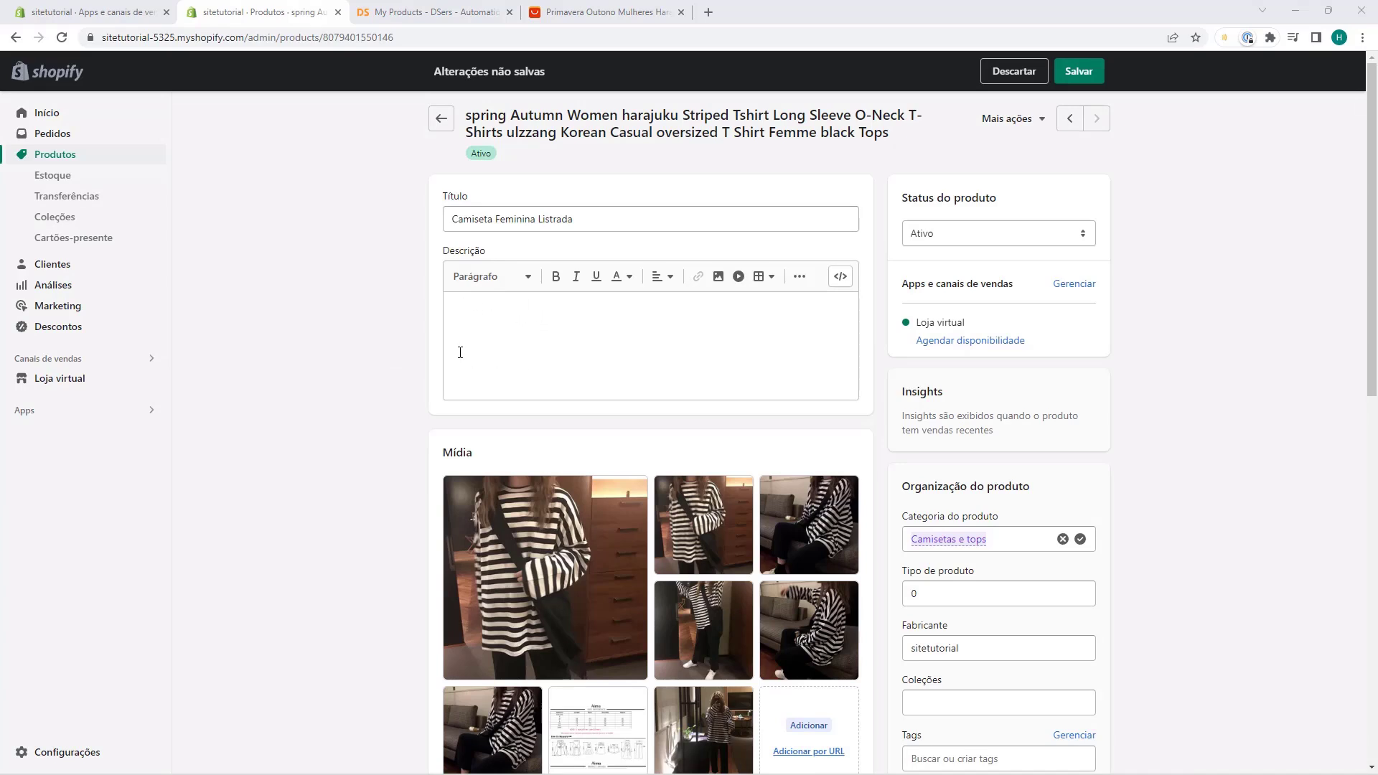
Delete the size chart image and the duplicate photos from the product's media.
{"action": "scroll", "coordinate": [399, 346], "scroll_direction": "down", "scroll_amount": 2}
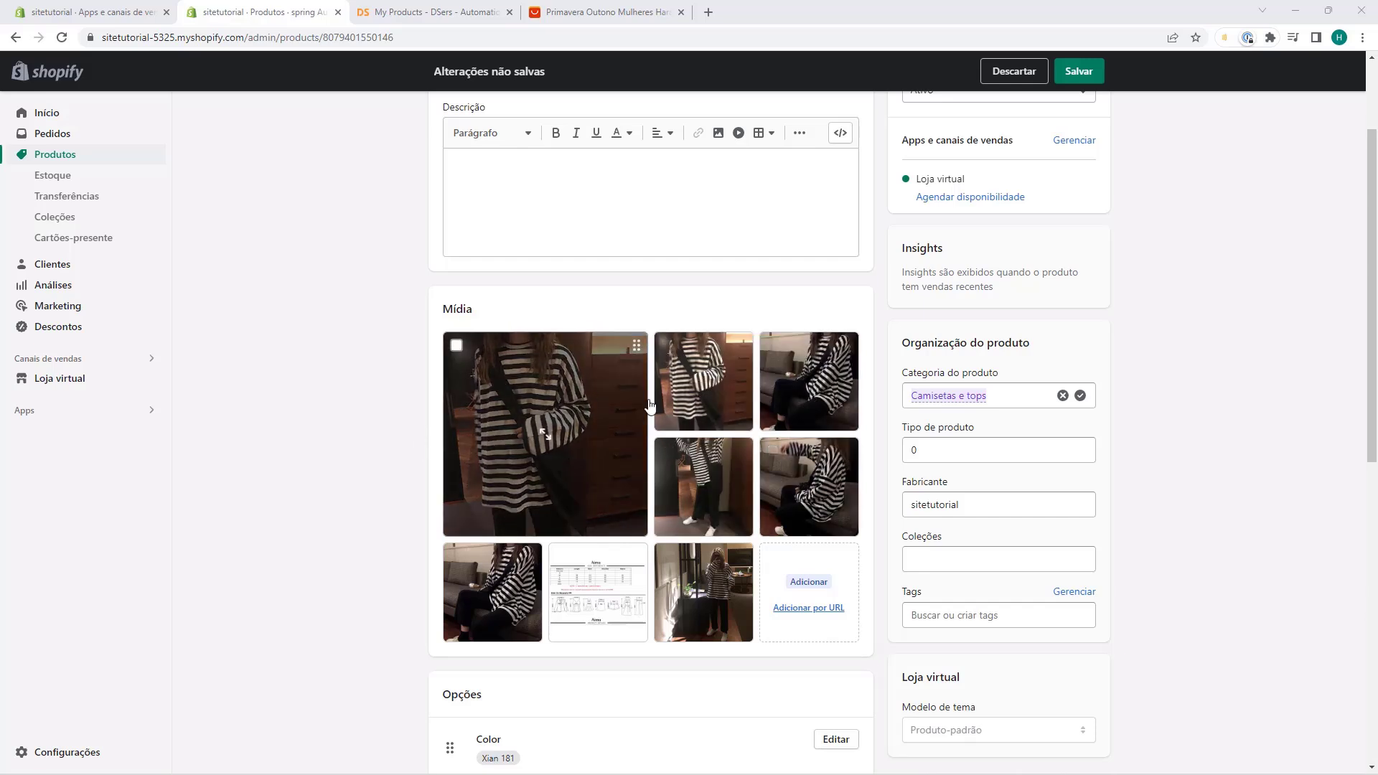
{"action": "left_click", "coordinate": [588, 576]}
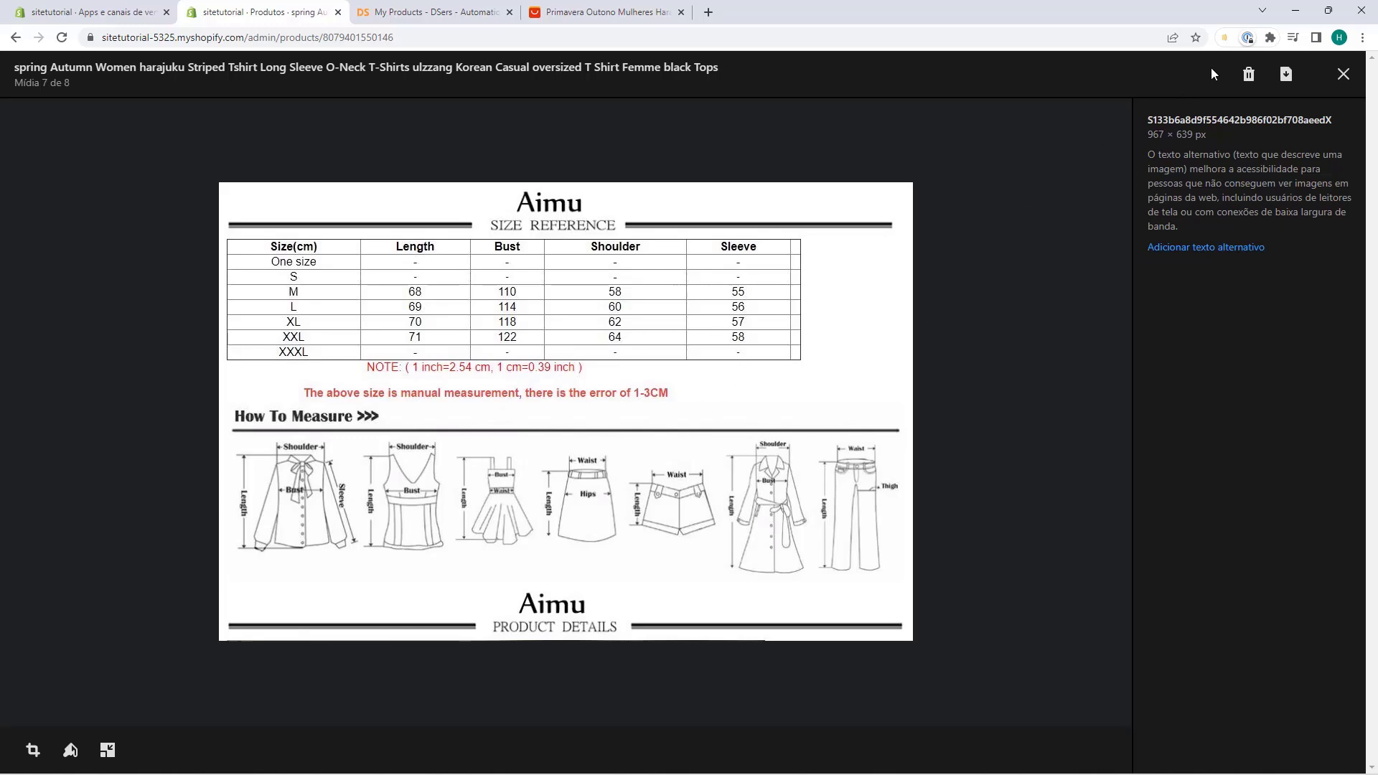
{"action": "left_click", "coordinate": [1248, 74]}
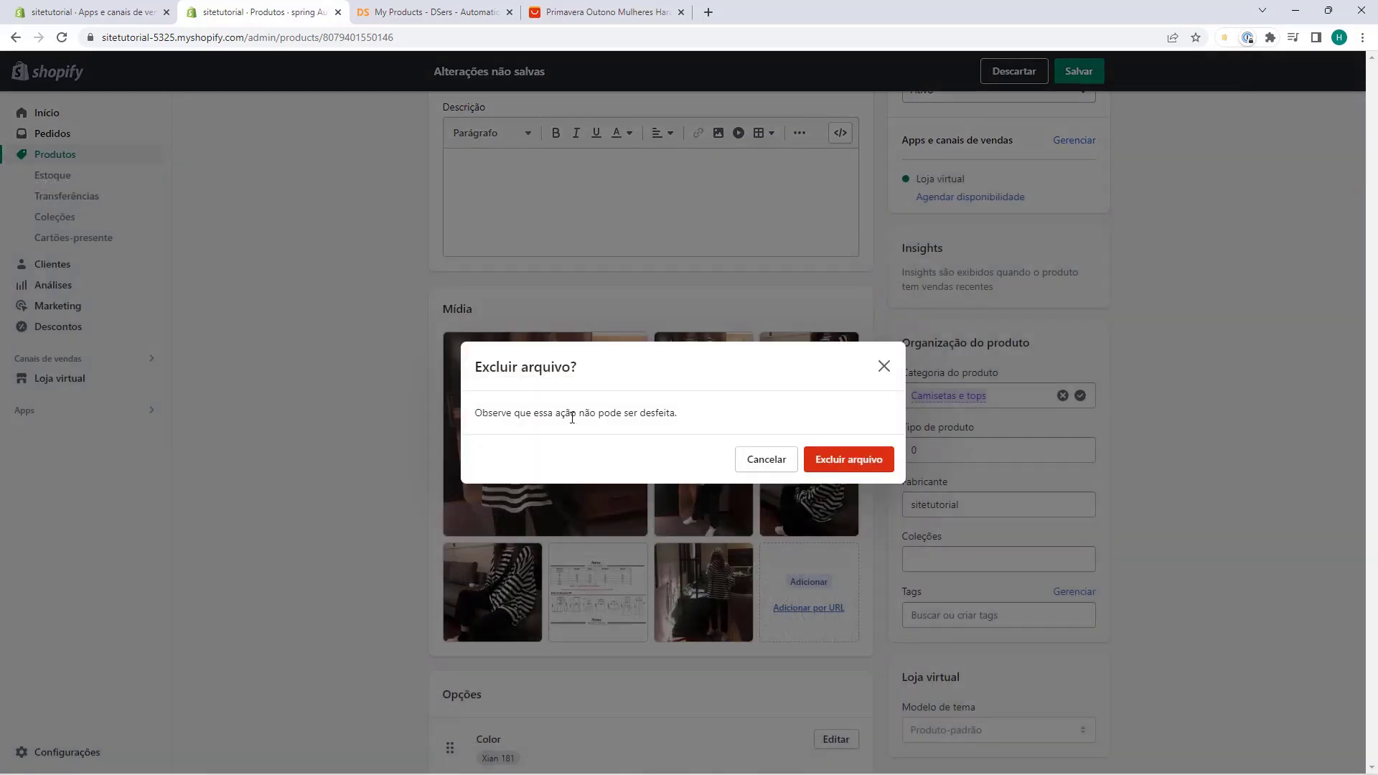
{"action": "left_click", "coordinate": [829, 467]}
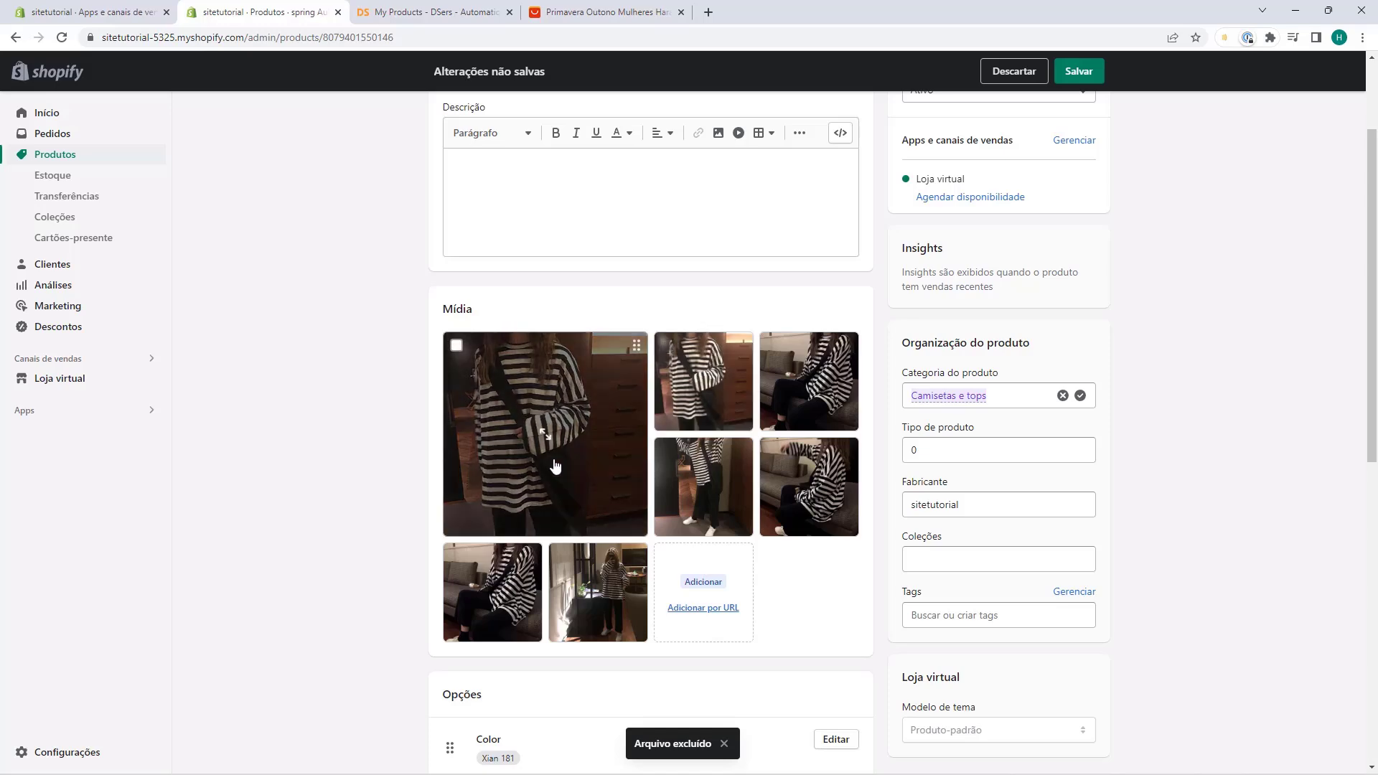
{"action": "left_click", "coordinate": [688, 402]}
{"action": "left_click", "coordinate": [1245, 72]}
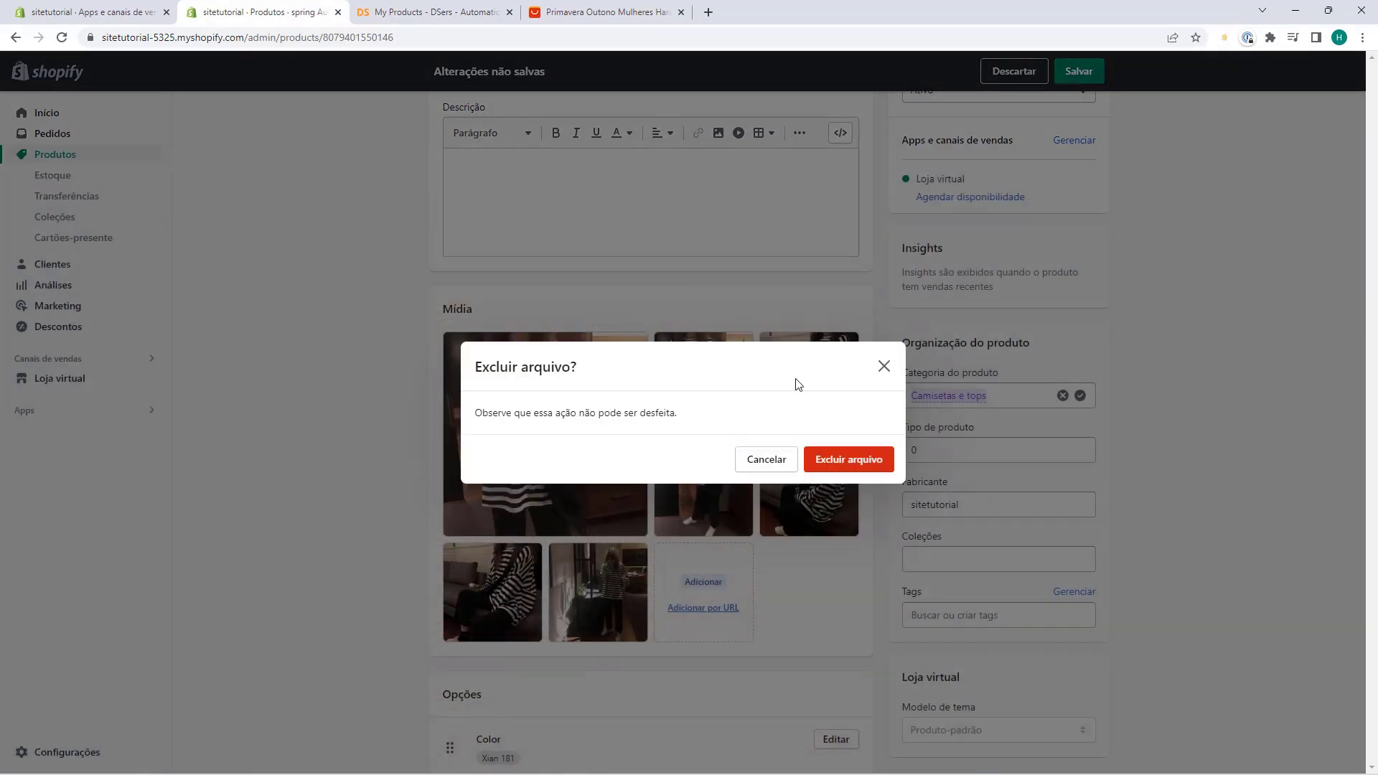
{"action": "left_click", "coordinate": [825, 468]}
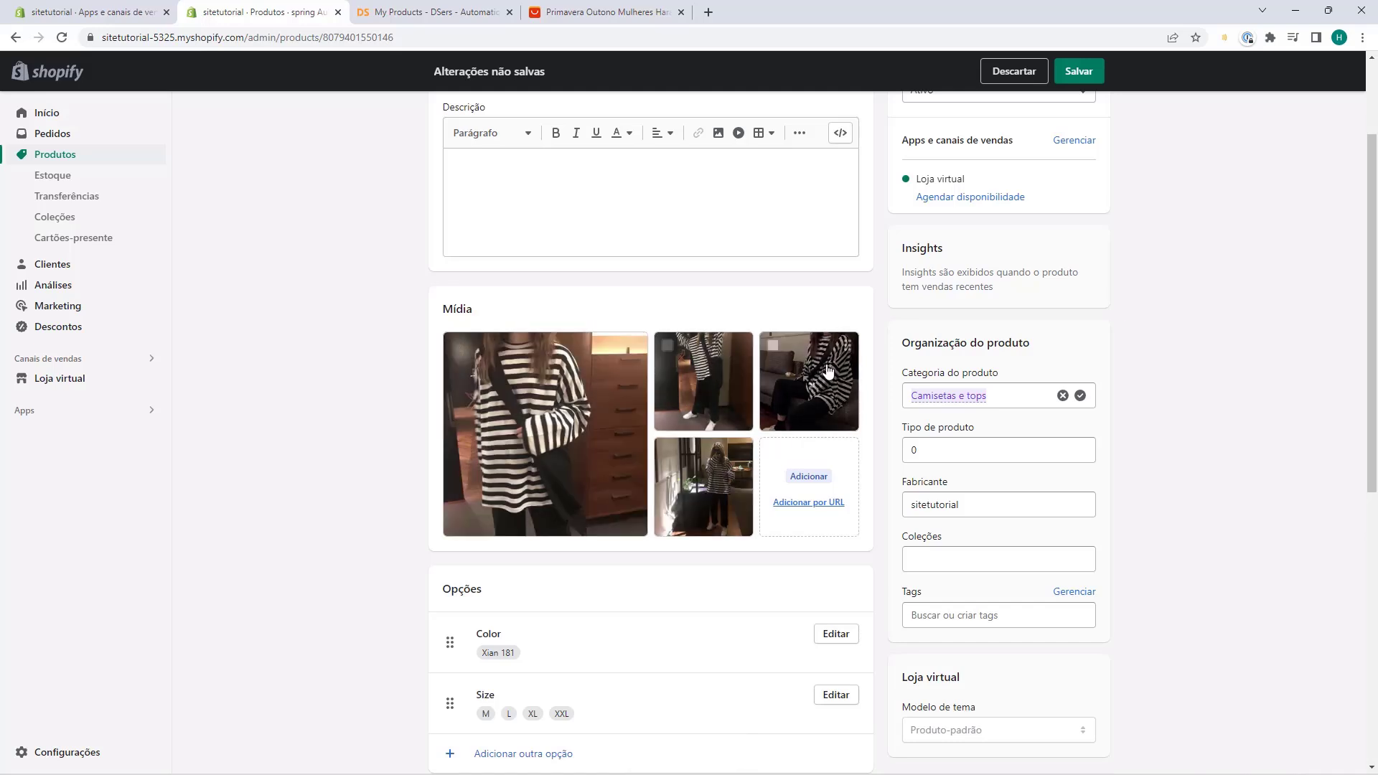
Check the colour choices in the AliExpress listing and delete the Color option from the Shopify product.
{"action": "scroll", "coordinate": [400, 397], "scroll_direction": "down", "scroll_amount": 3}
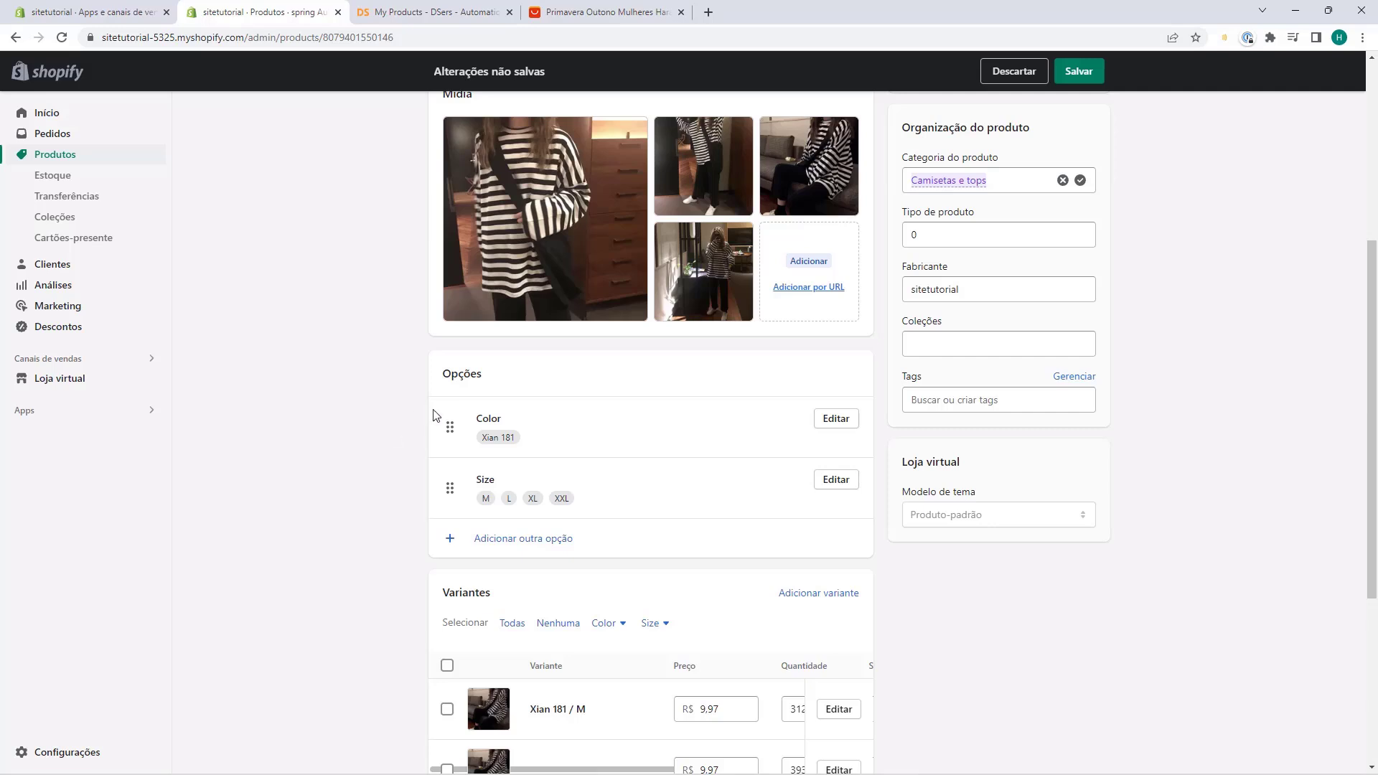
{"action": "left_click", "coordinate": [574, 12]}
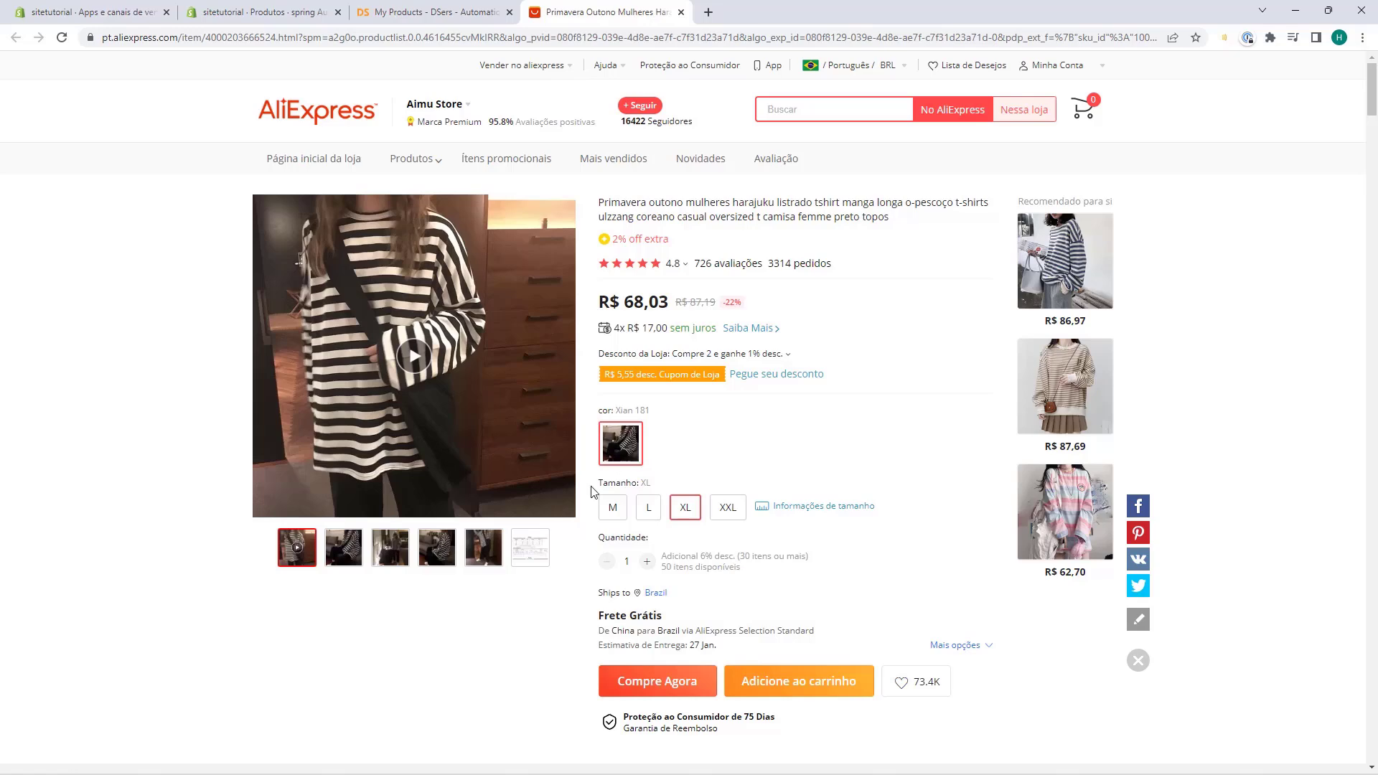
{"action": "left_click", "coordinate": [258, 12]}
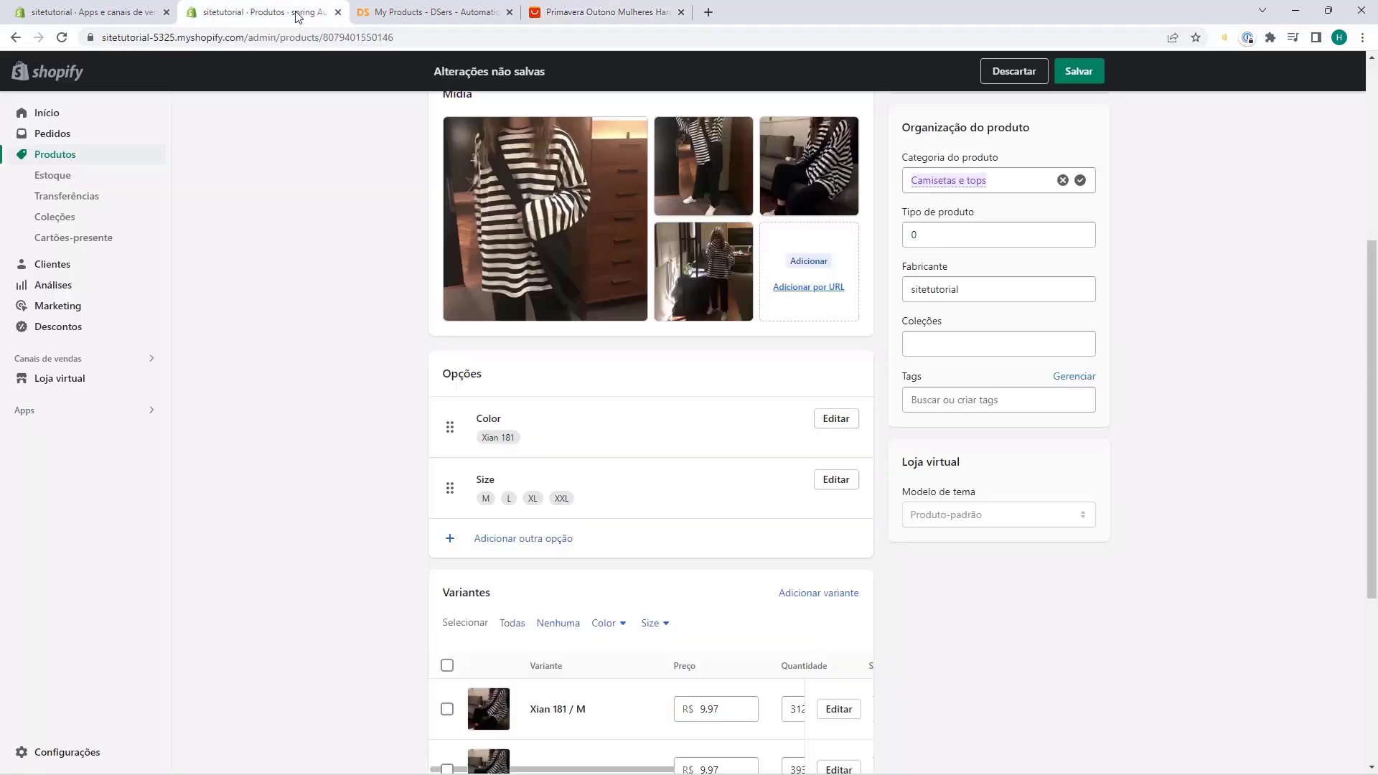
{"action": "triple_click", "coordinate": [493, 440]}
{"action": "left_click", "coordinate": [507, 438]}
{"action": "left_click", "coordinate": [834, 419]}
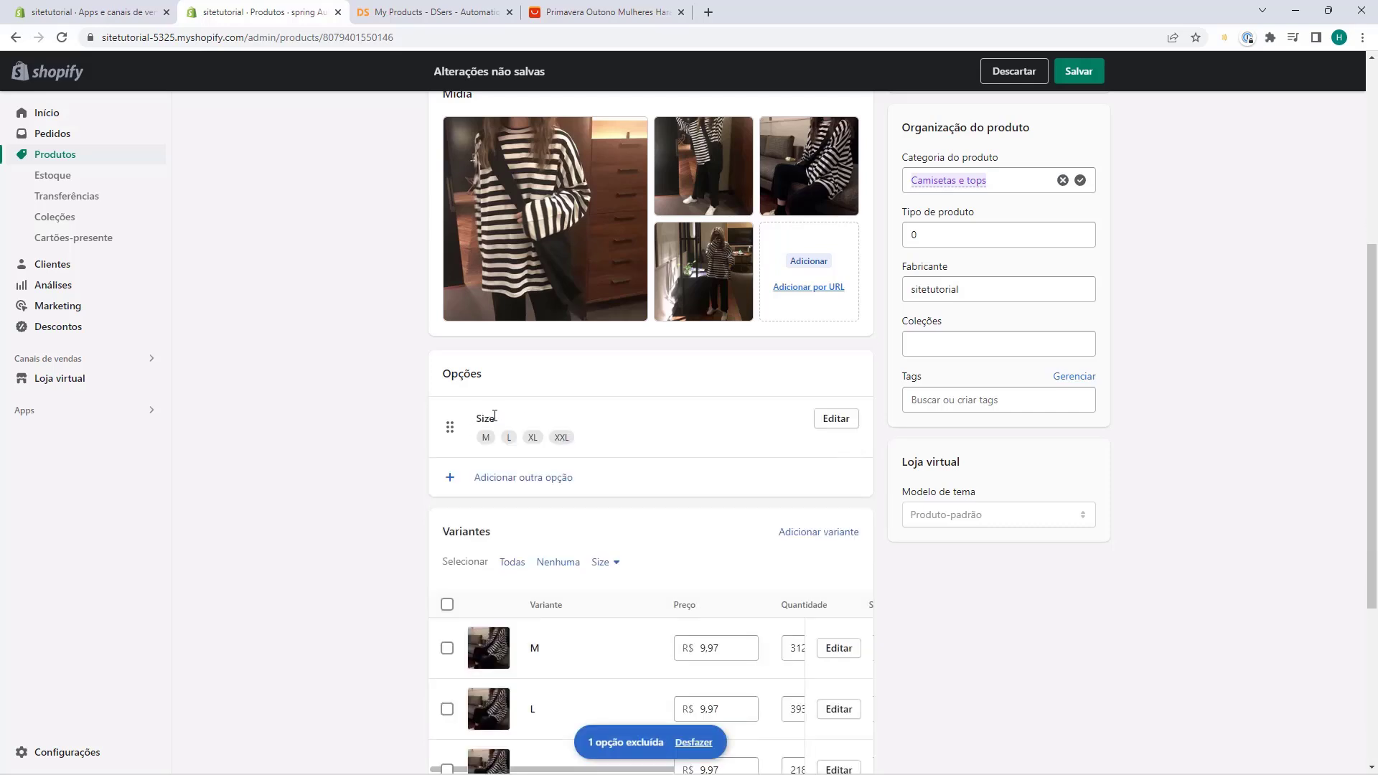
Rename the product's Size option to "Tamanho".
{"action": "left_click", "coordinate": [835, 419]}
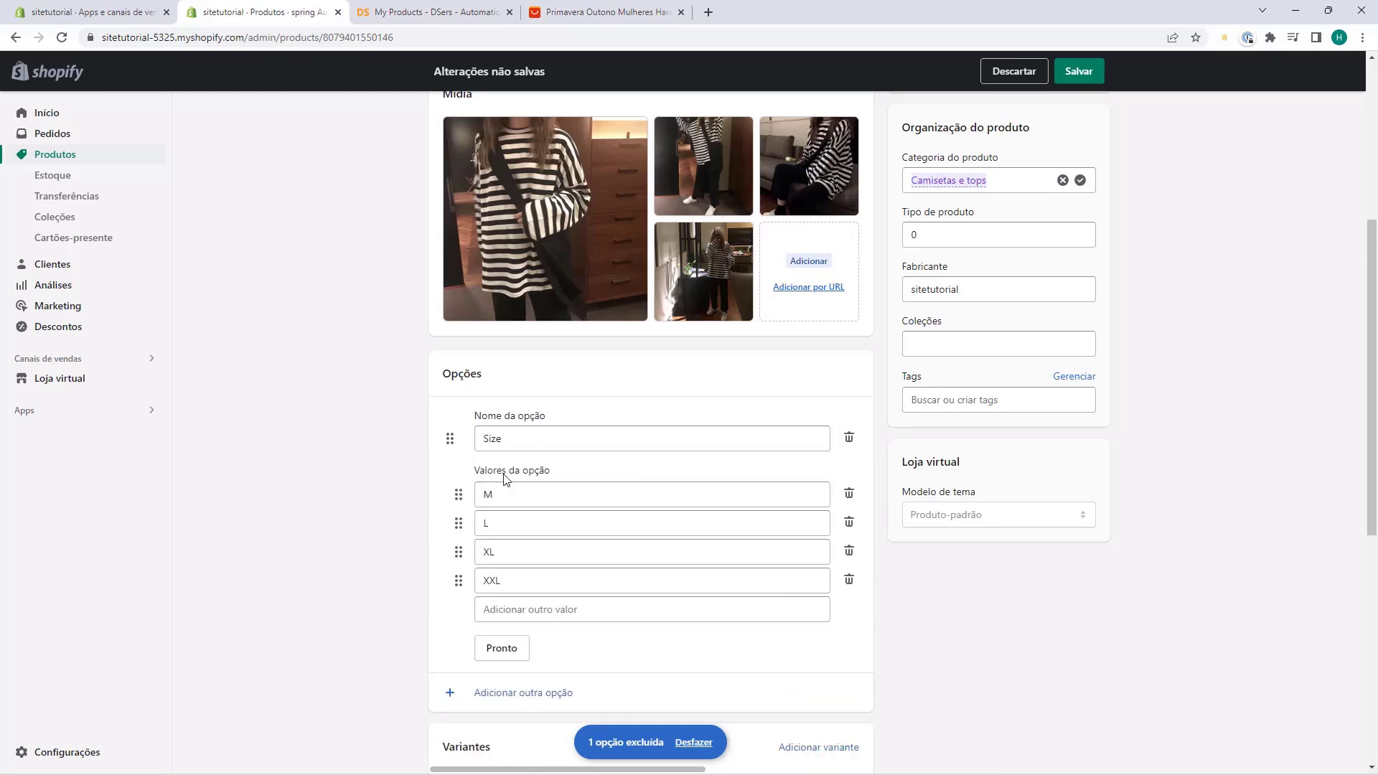
{"action": "left_click", "coordinate": [522, 439]}
{"action": "double_click", "coordinate": [521, 438]}
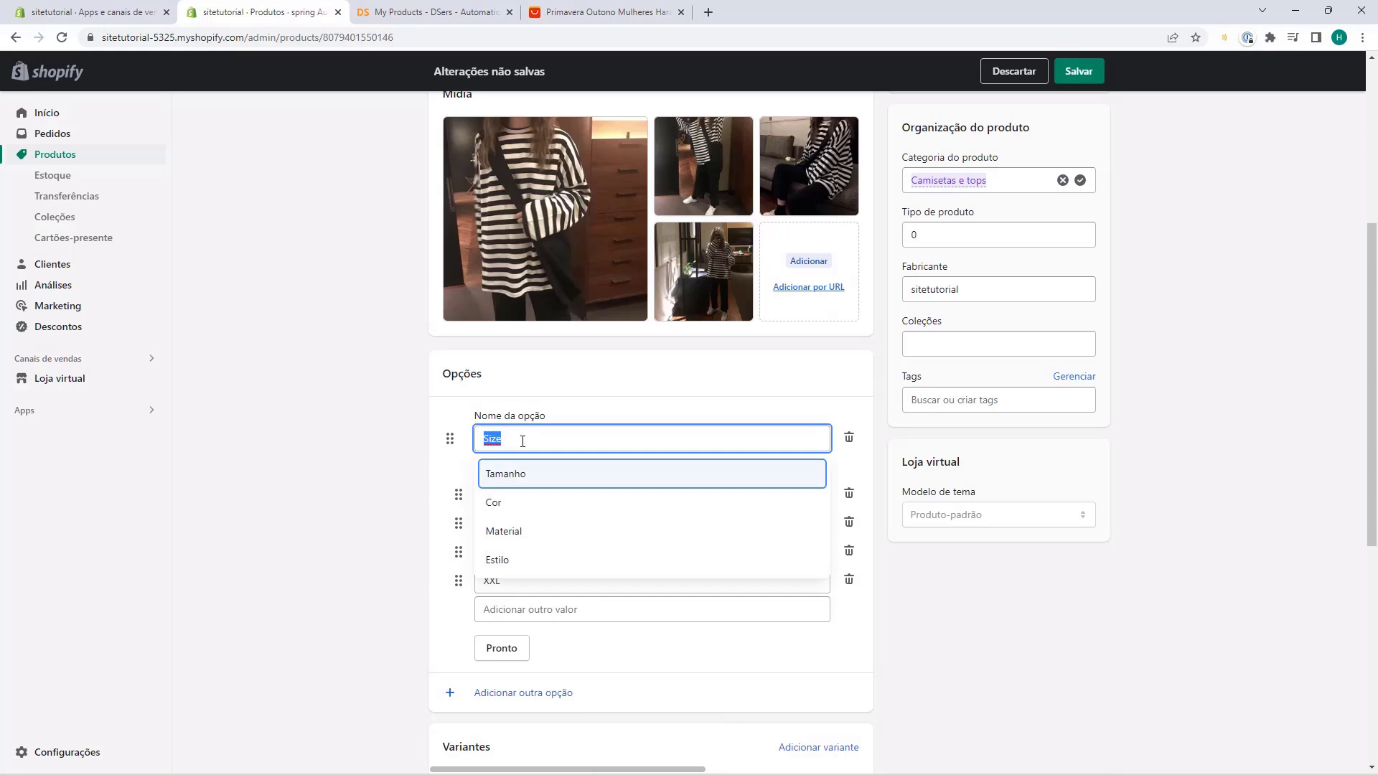
{"action": "left_click", "coordinate": [506, 474]}
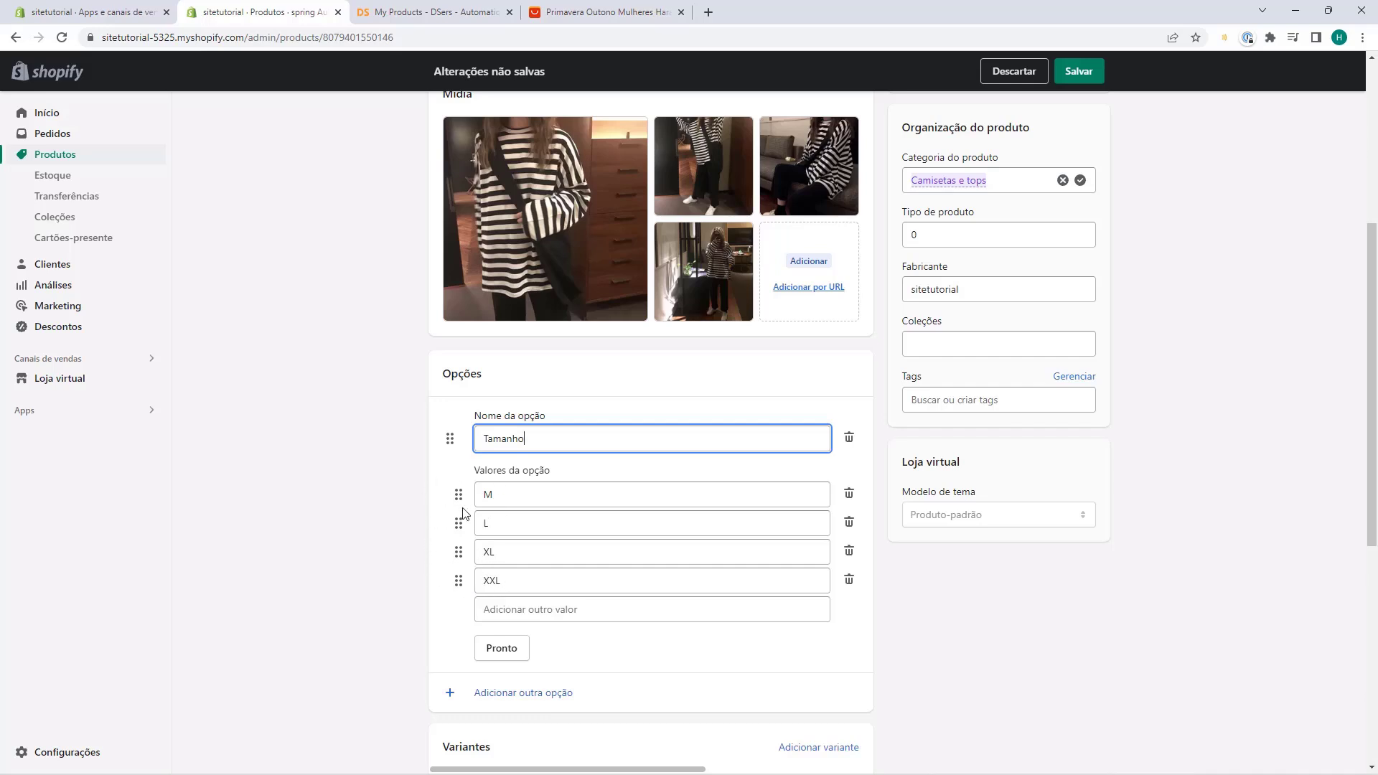
Change the size values L, XL and XXL to G, GG and XGG, and finish editing the option.
{"action": "left_click", "coordinate": [506, 496]}
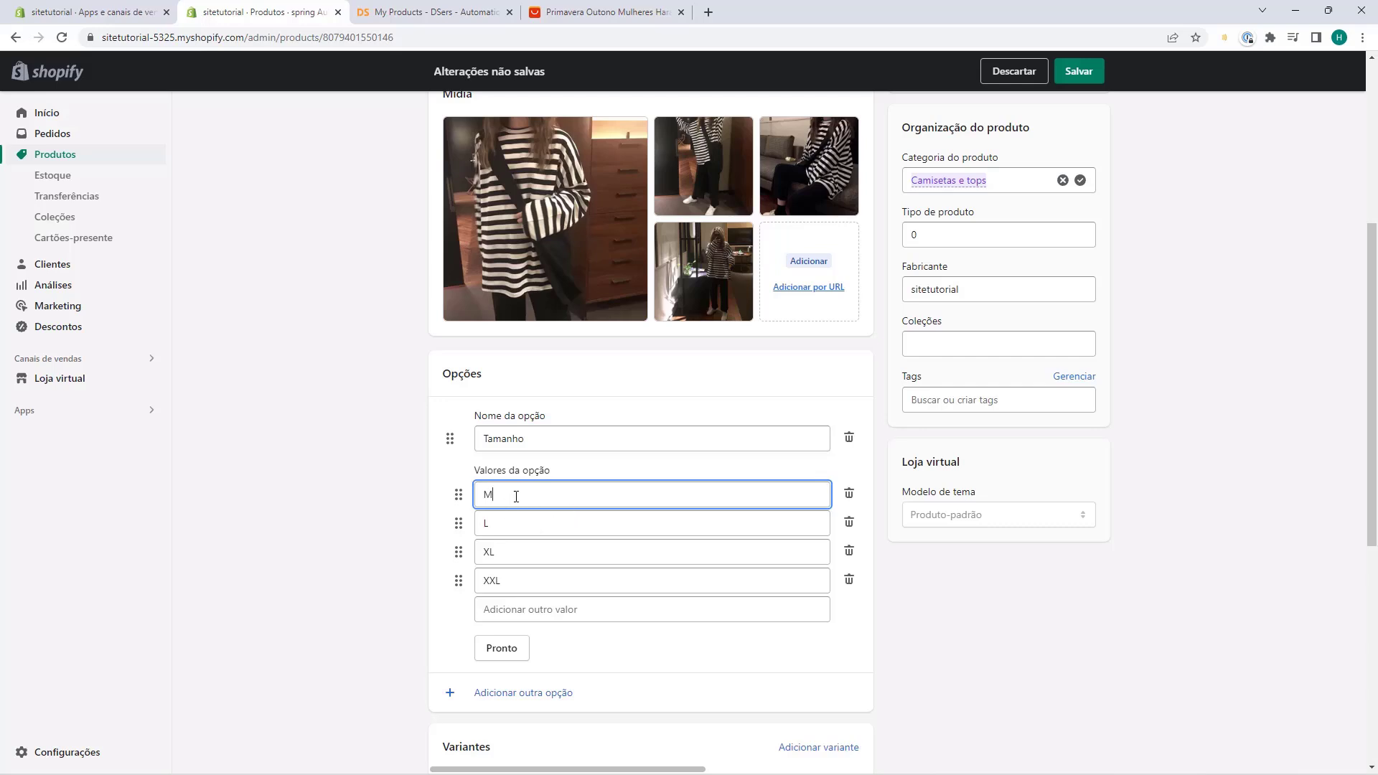
{"action": "double_click", "coordinate": [508, 522]}
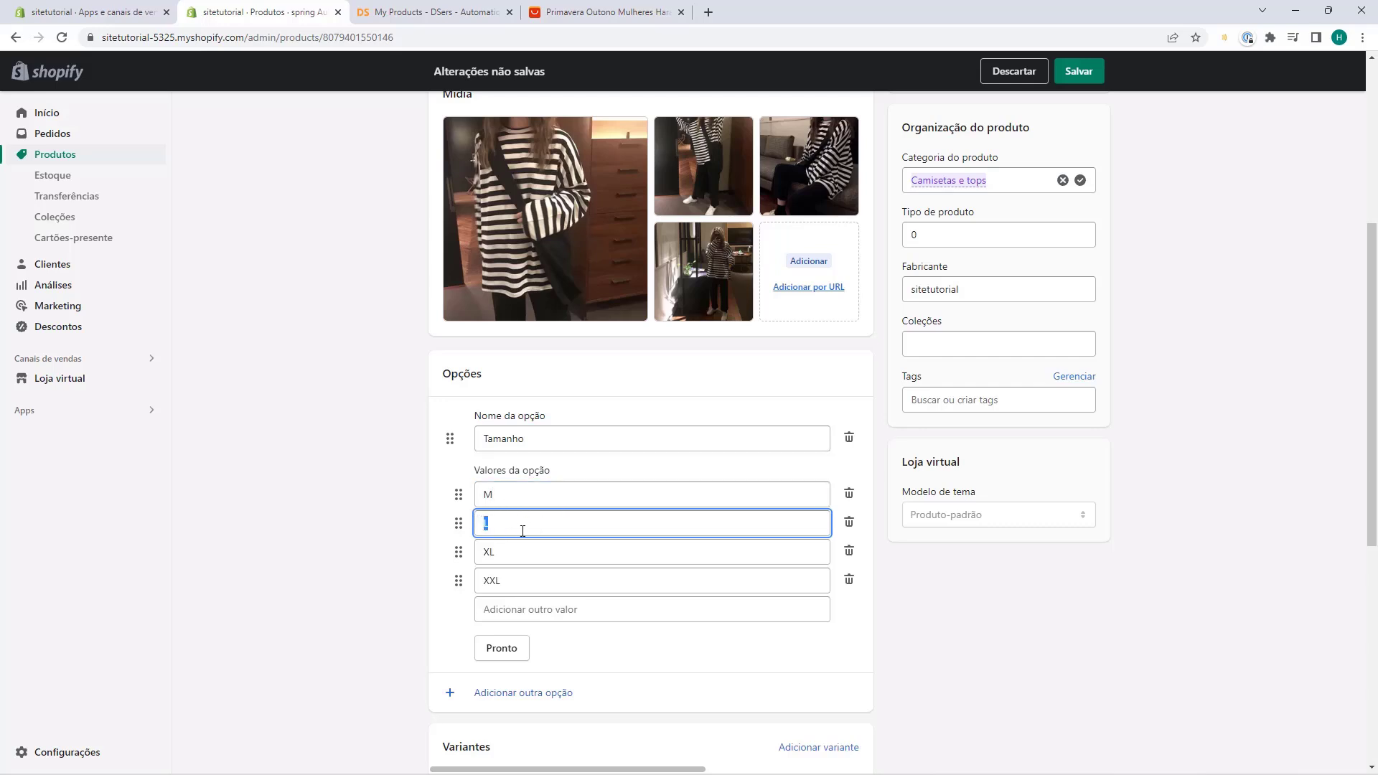
{"action": "type", "text": "G"}
{"action": "double_click", "coordinate": [539, 550]}
{"action": "type", "text": "G"}
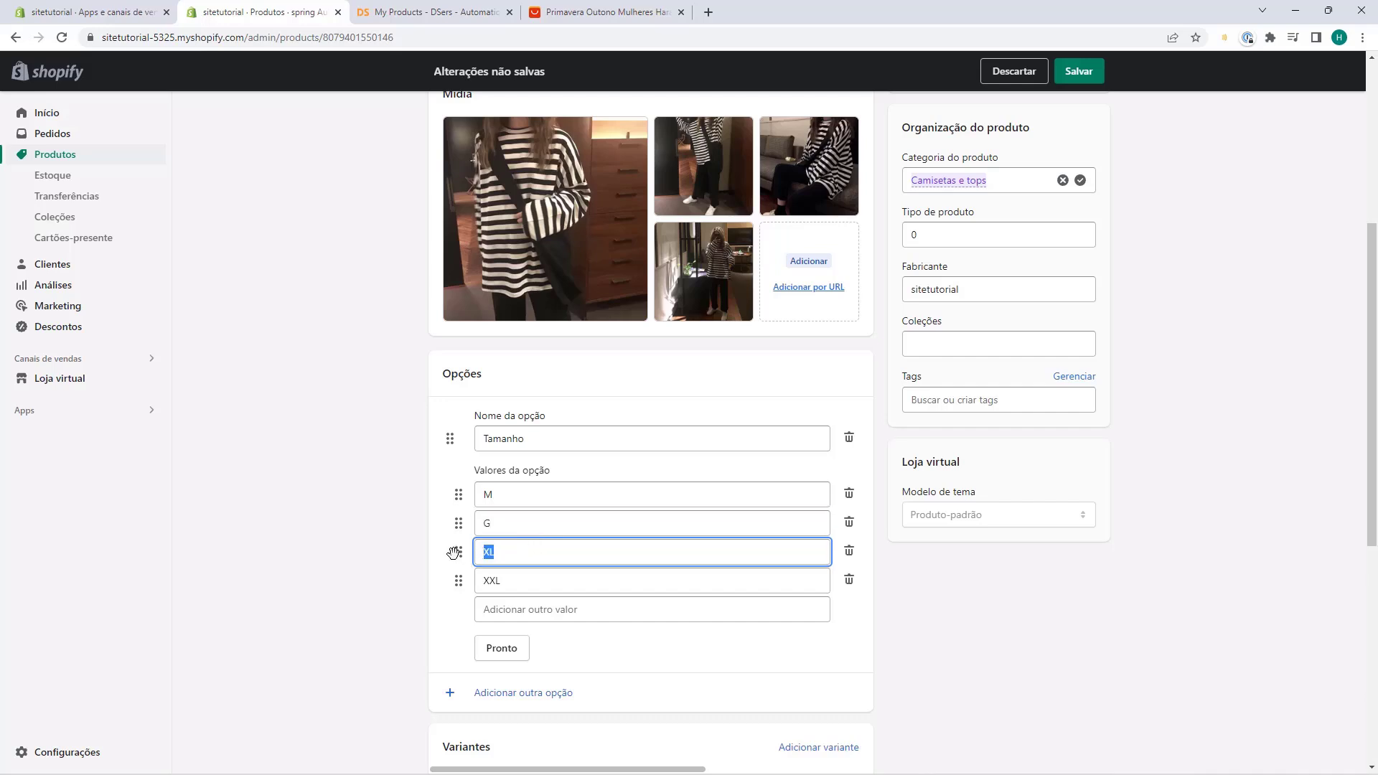
{"action": "type", "text": "G"}
{"action": "left_click_drag", "start_coordinate": [507, 580], "coordinate": [470, 582]}
{"action": "type", "text": "XGG"}
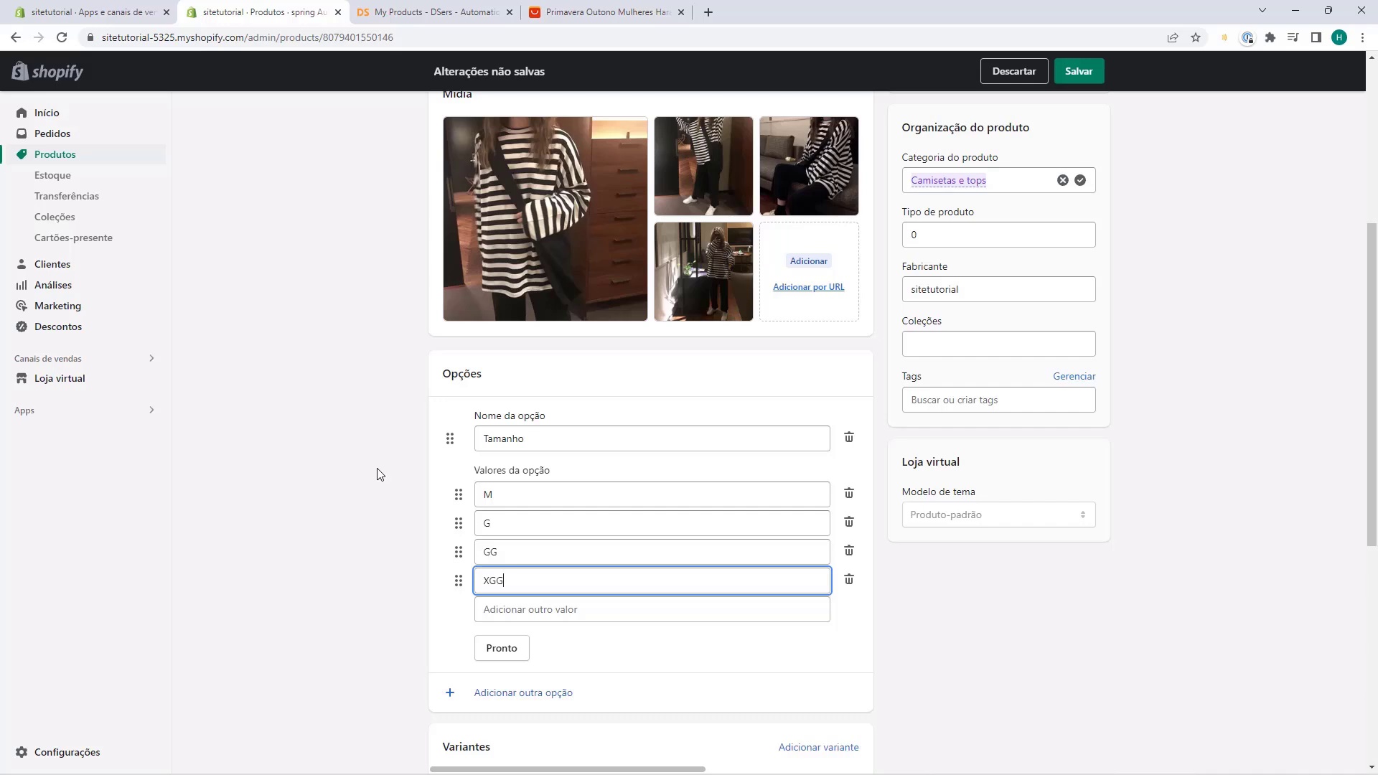
{"action": "left_click", "coordinate": [510, 649]}
Compare the prices in the product's variant list with the T-shirt's current price on AliExpress.
{"action": "scroll", "coordinate": [460, 373], "scroll_direction": "down", "scroll_amount": 3}
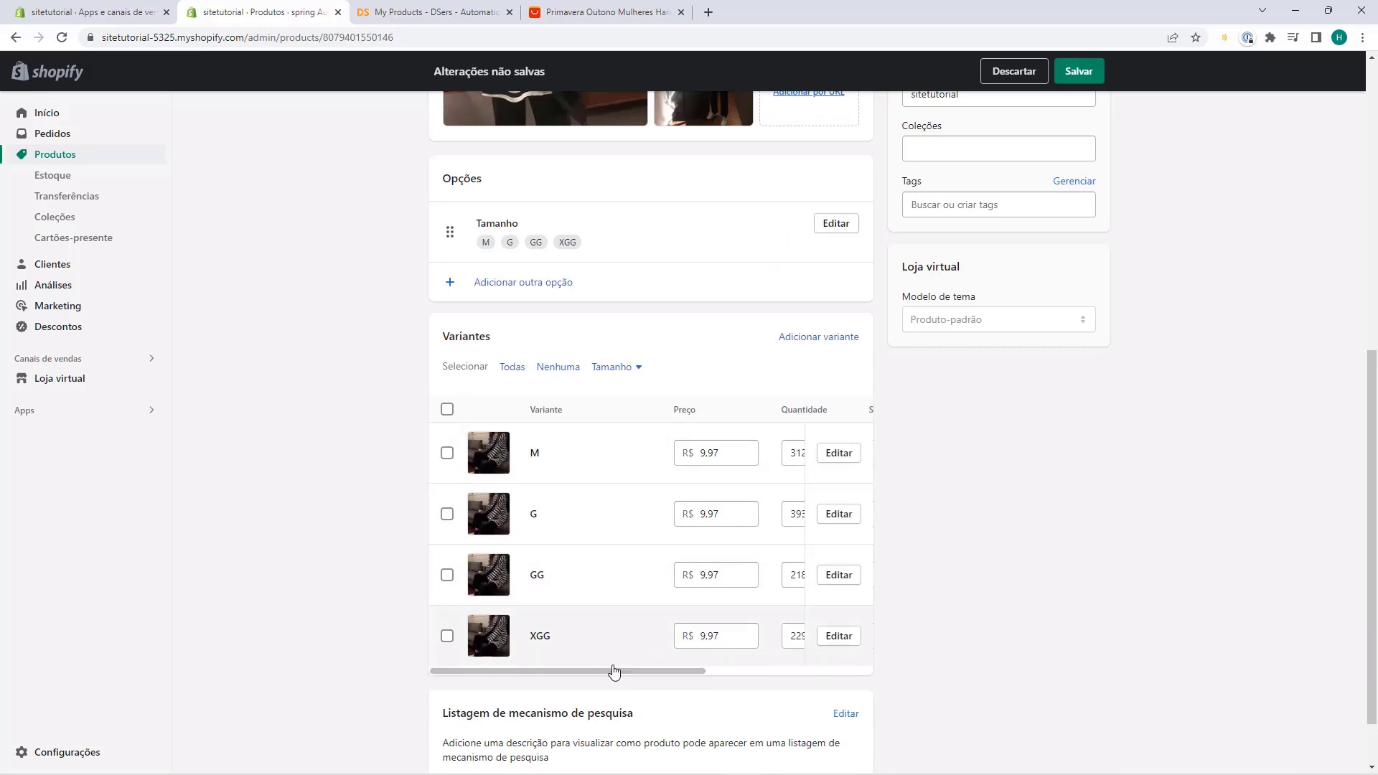
{"action": "left_click_drag", "start_coordinate": [639, 682], "coordinate": [643, 682]}
{"action": "left_click", "coordinate": [655, 680]}
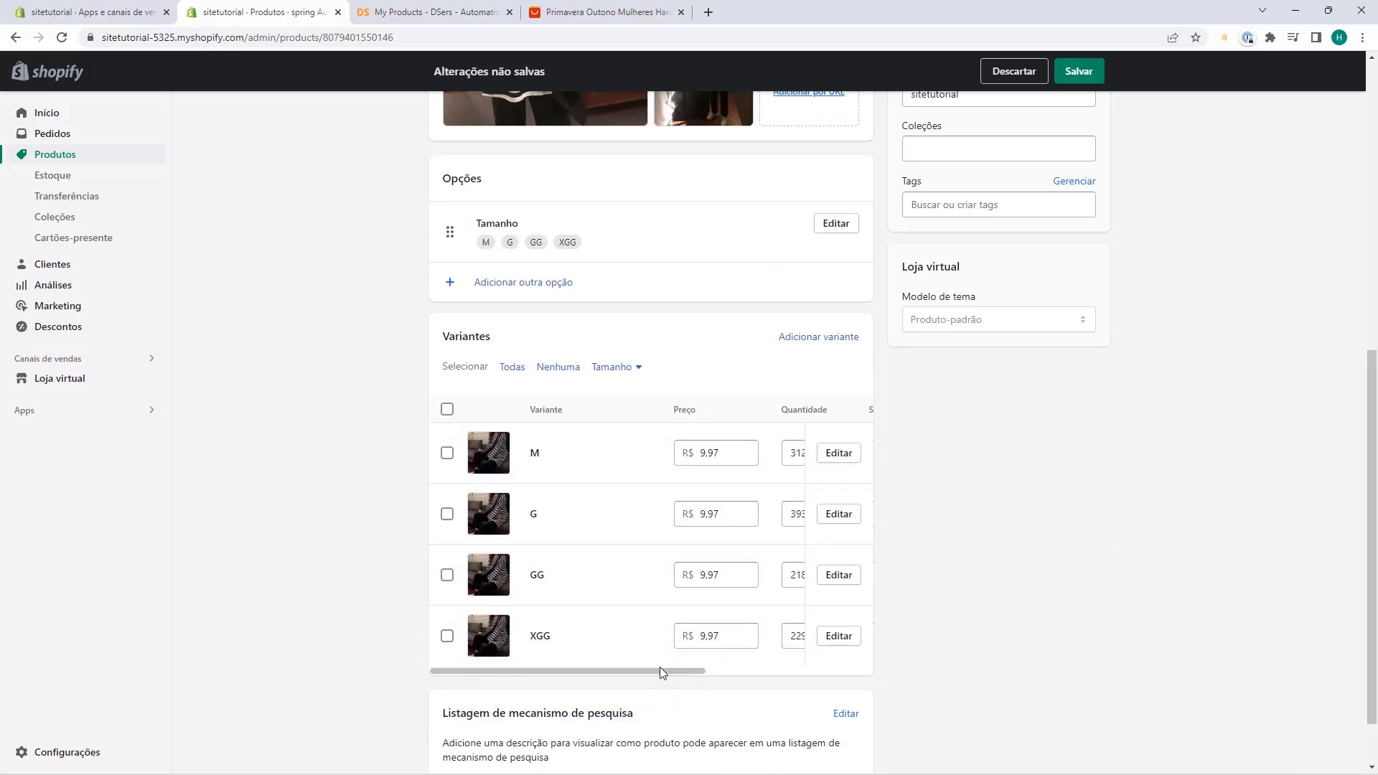
{"action": "left_click_drag", "start_coordinate": [661, 671], "coordinate": [719, 671]}
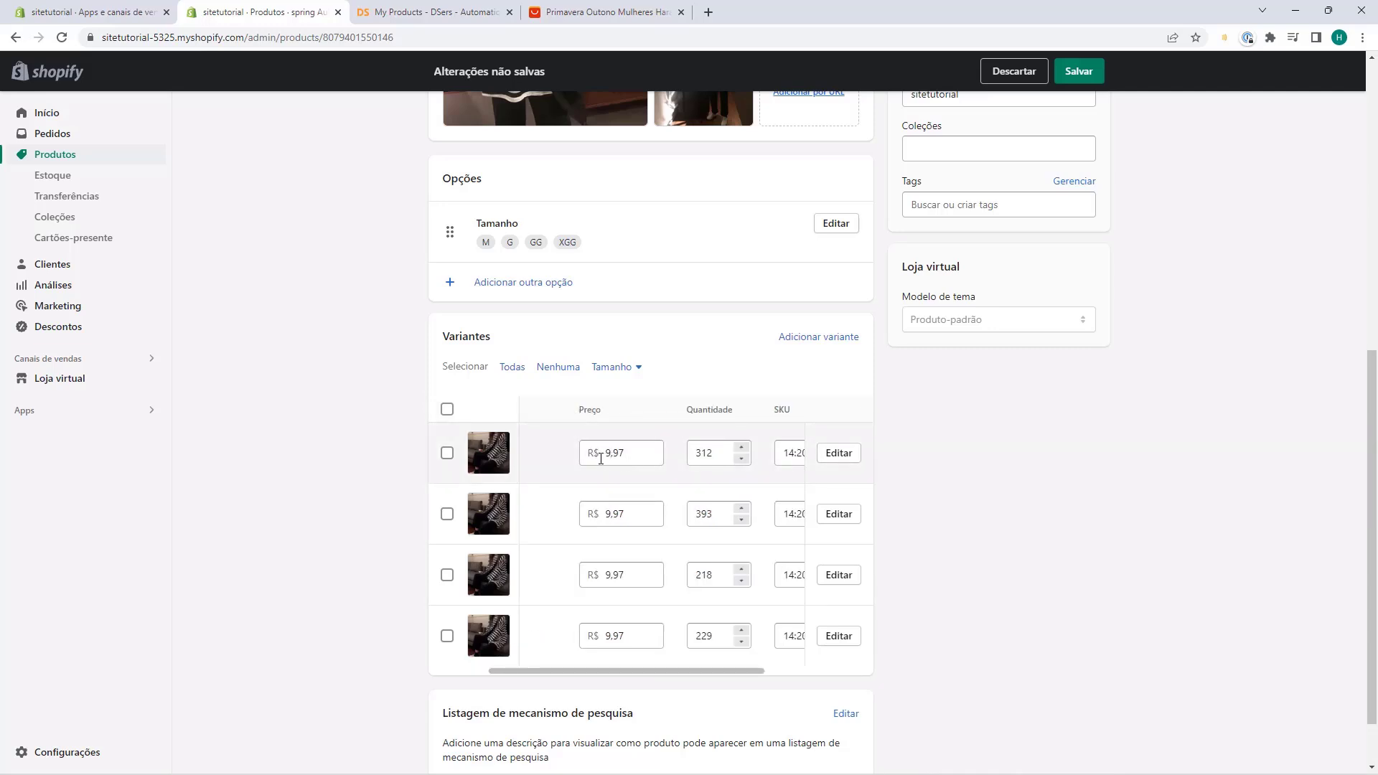
{"action": "left_click_drag", "start_coordinate": [638, 458], "coordinate": [599, 454]}
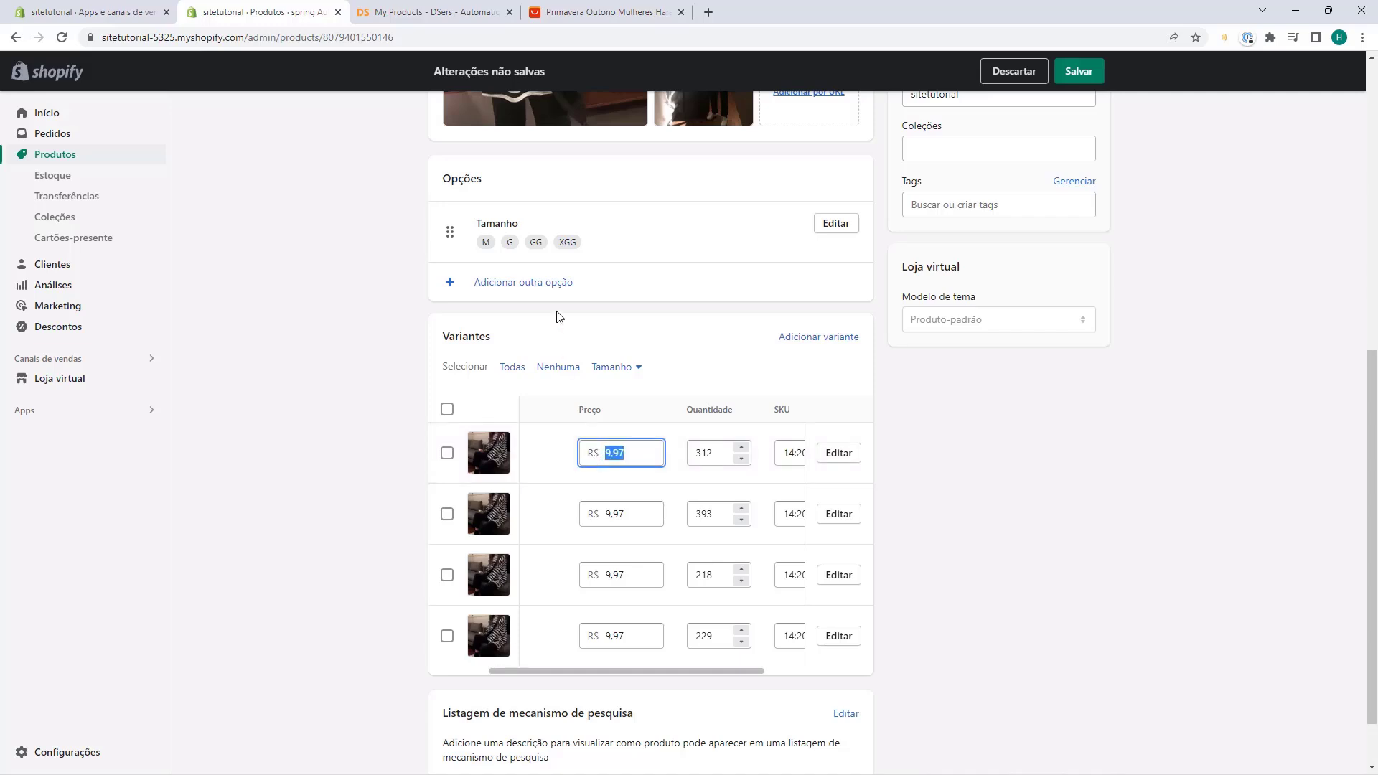
{"action": "left_click", "coordinate": [614, 16]}
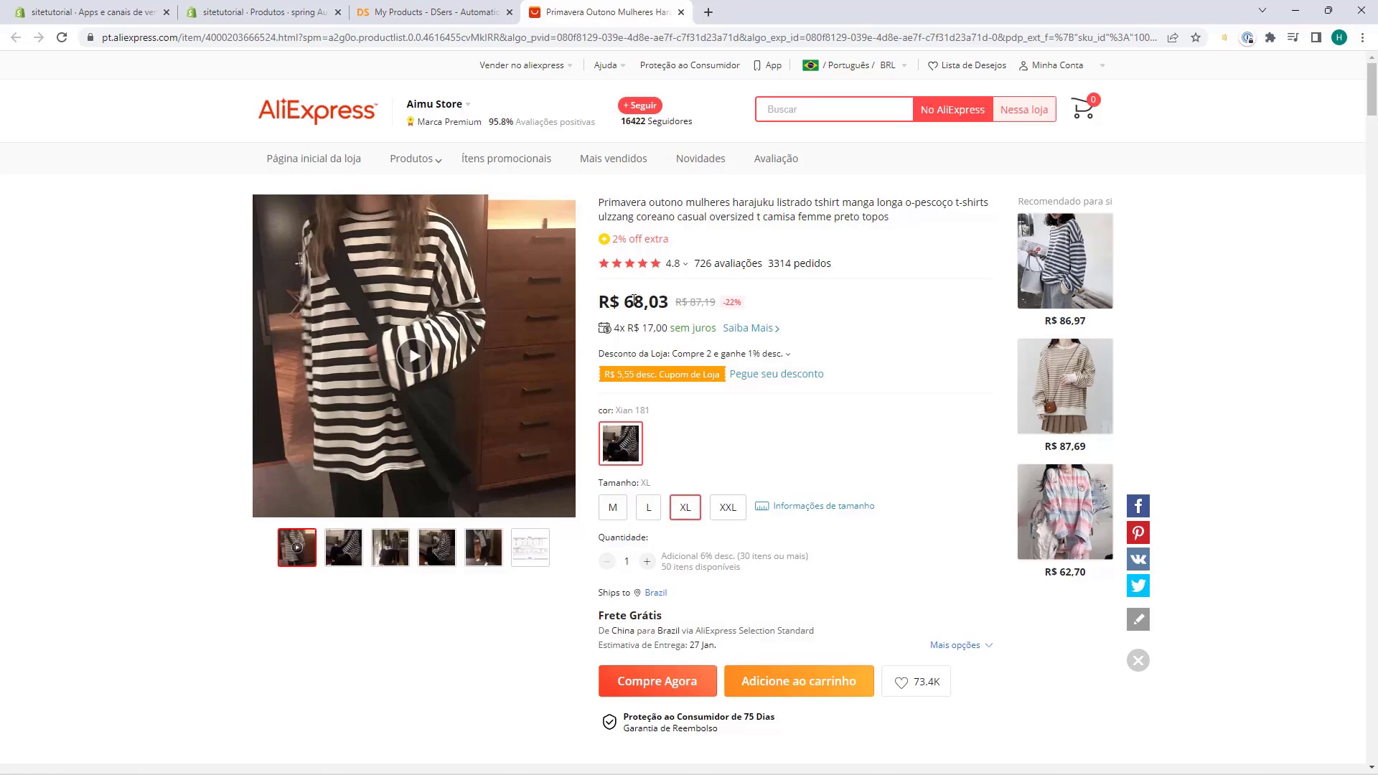
{"action": "left_click", "coordinate": [258, 12]}
{"action": "double_click", "coordinate": [606, 450]}
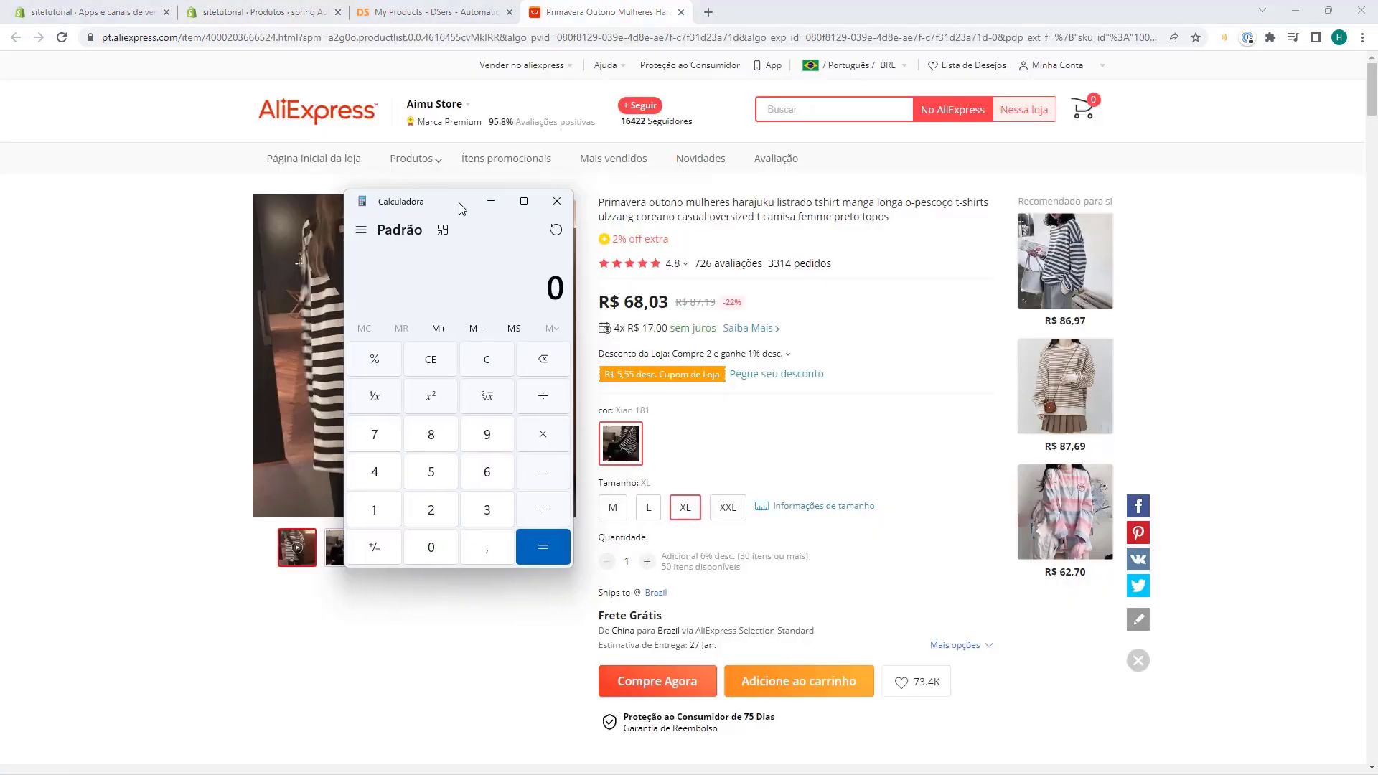
Multiply the AliExpress price 68,03 by 2,4 in the Calculator and set the M variant's price to R$ 163,99.
{"action": "left_click", "coordinate": [460, 202]}
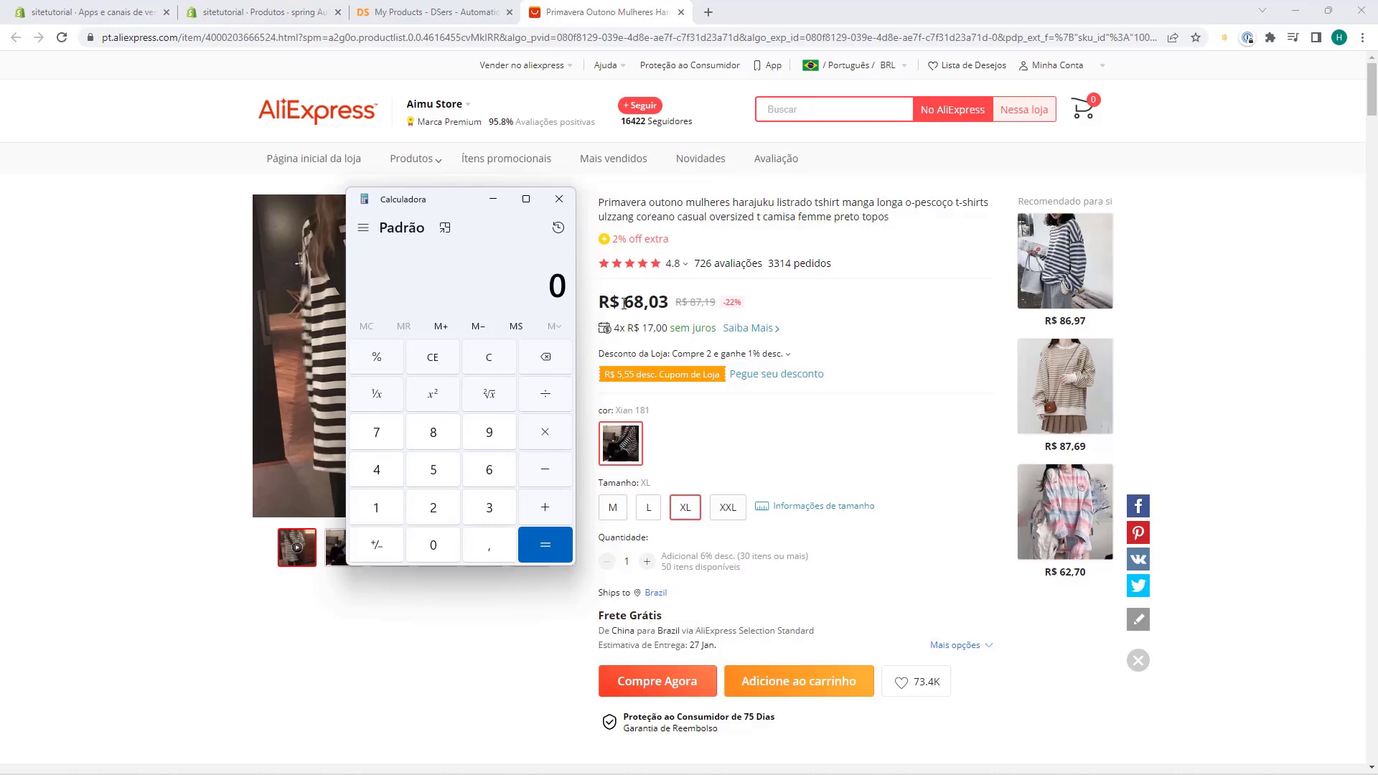
{"action": "type", "text": "68,03"}
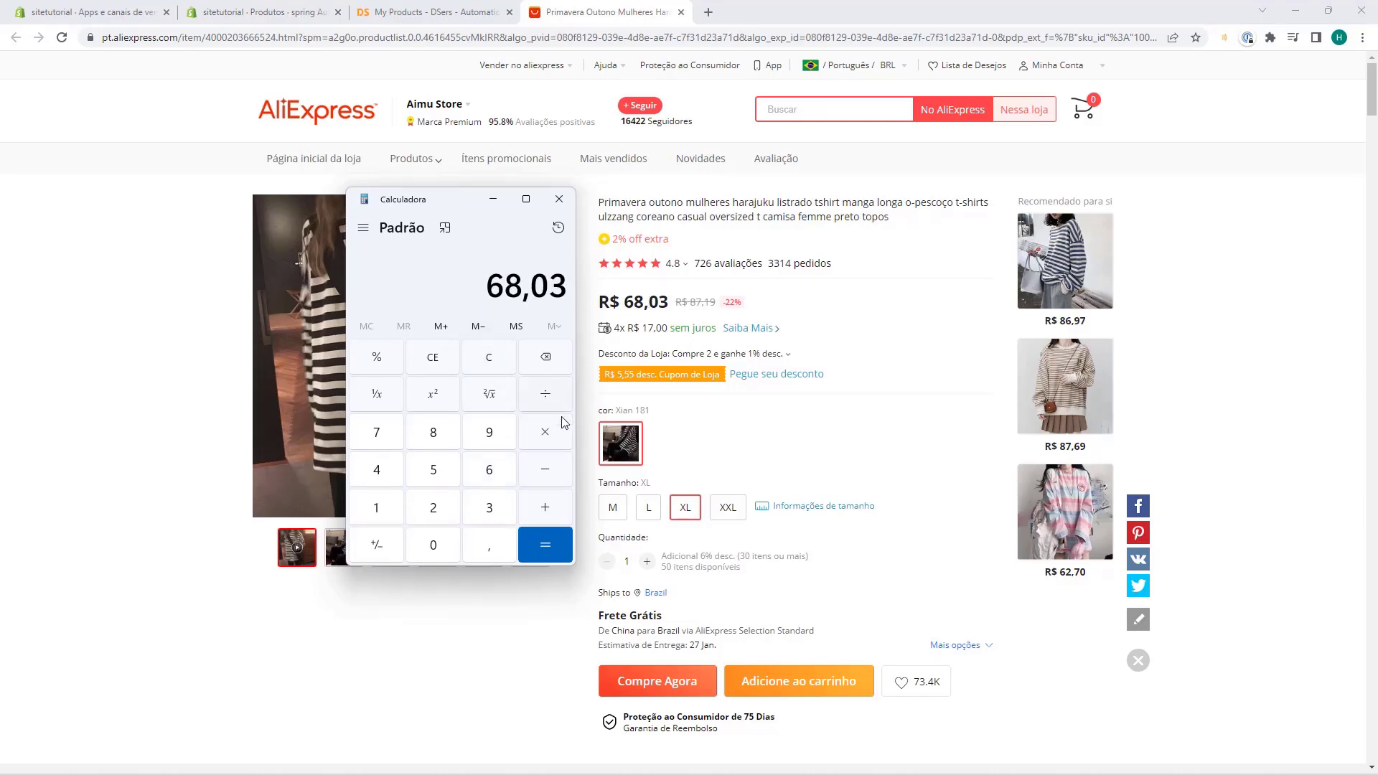
{"action": "left_click", "coordinate": [552, 436]}
{"action": "left_click", "coordinate": [436, 508]}
{"action": "left_click", "coordinate": [471, 539]}
{"action": "left_click", "coordinate": [374, 473]}
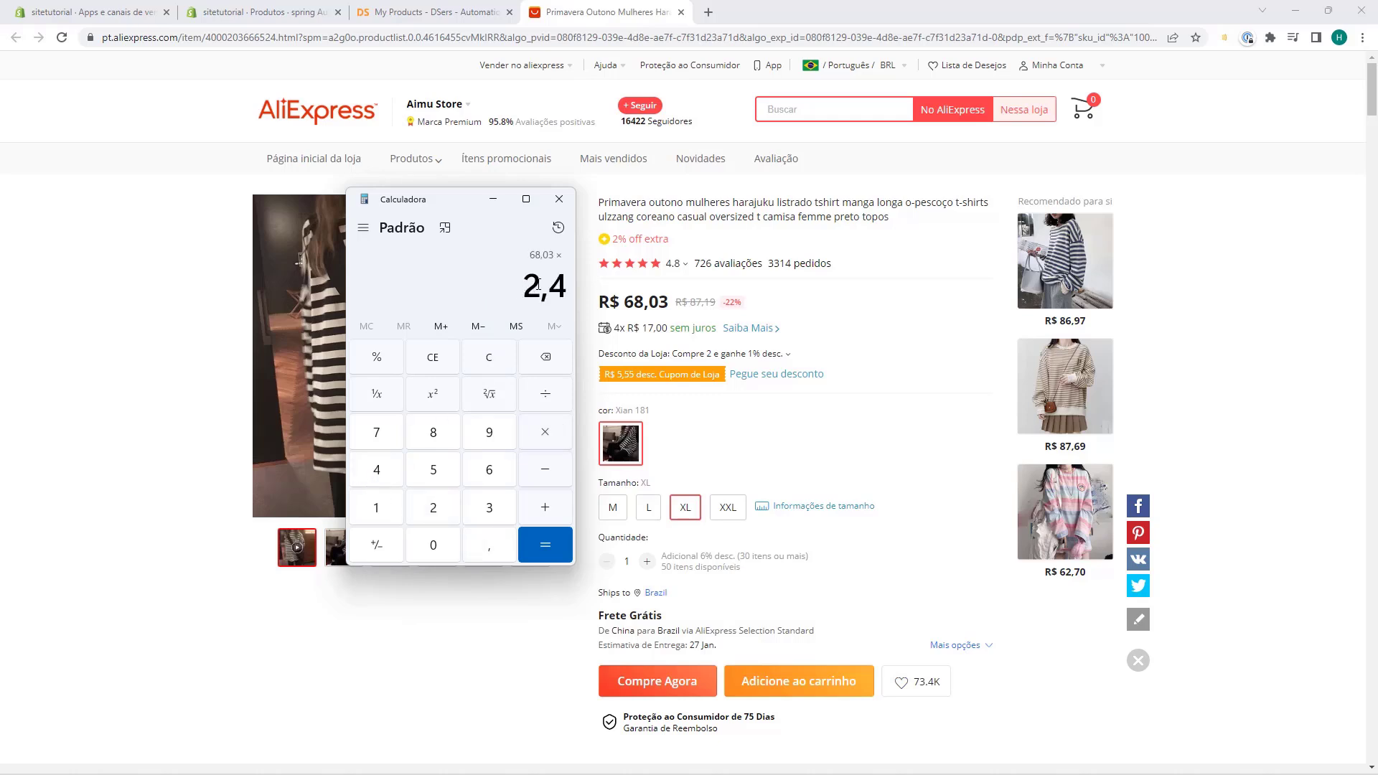
{"action": "left_click", "coordinate": [542, 554]}
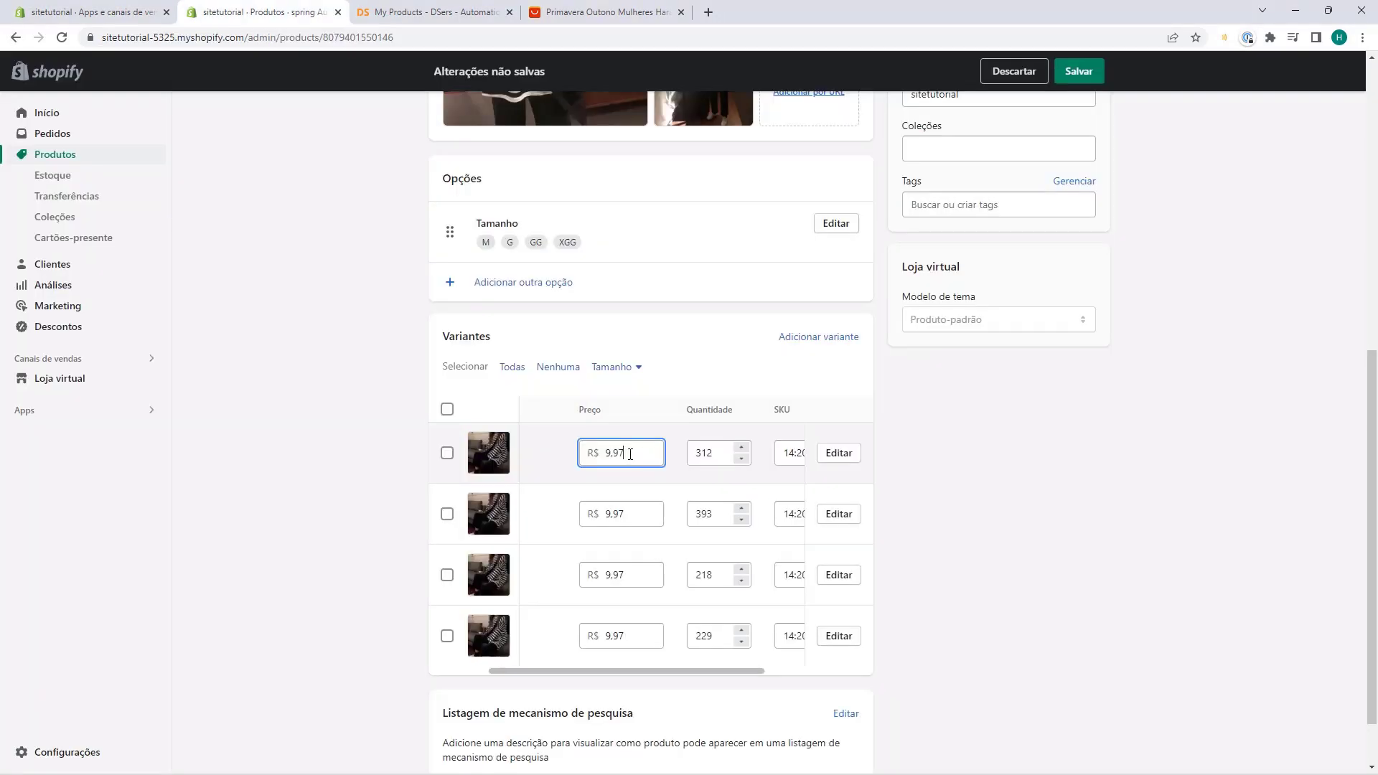
{"action": "left_click", "coordinate": [588, 450]}
{"action": "type", "text": "163,99"}
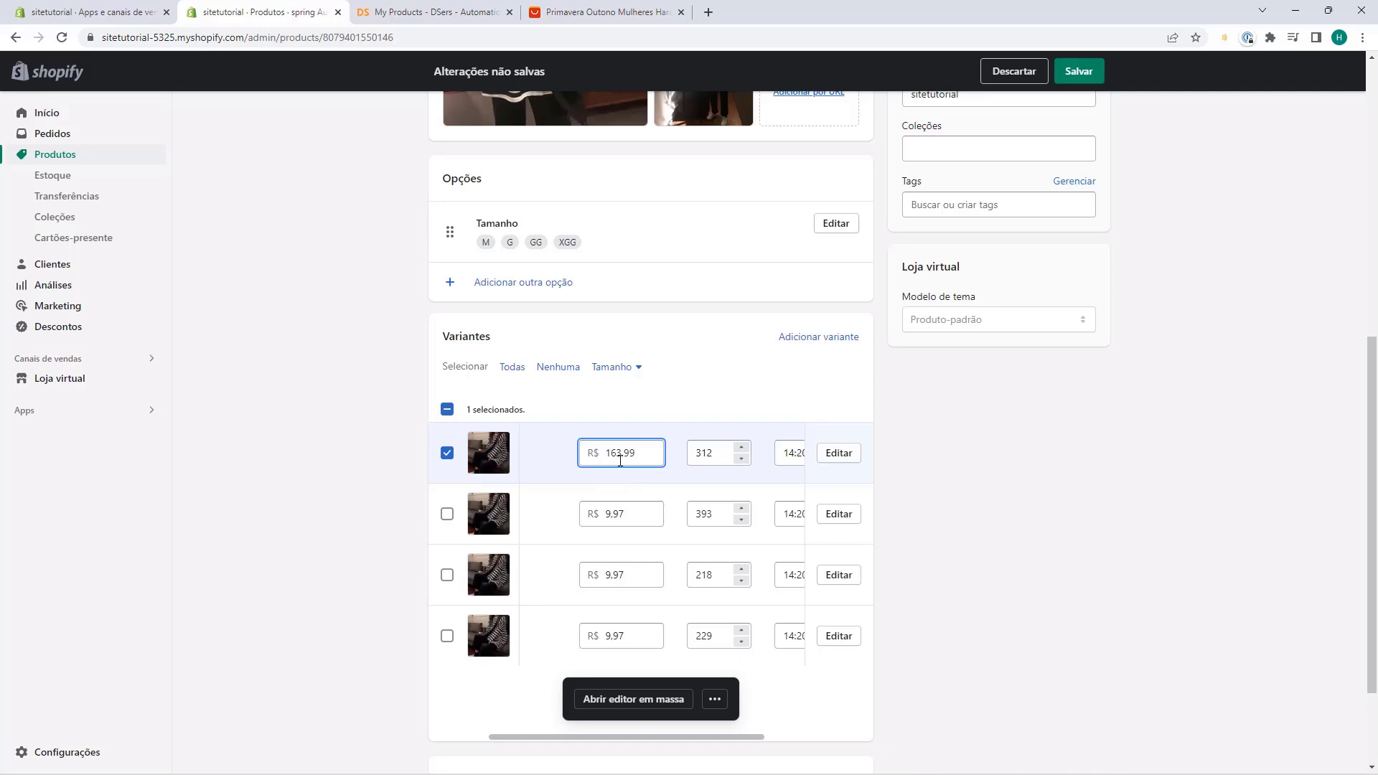
Set the prices of the G, GG and XGG variants to R$ 163,99 and clear the variant selection.
{"action": "double_click", "coordinate": [620, 511]}
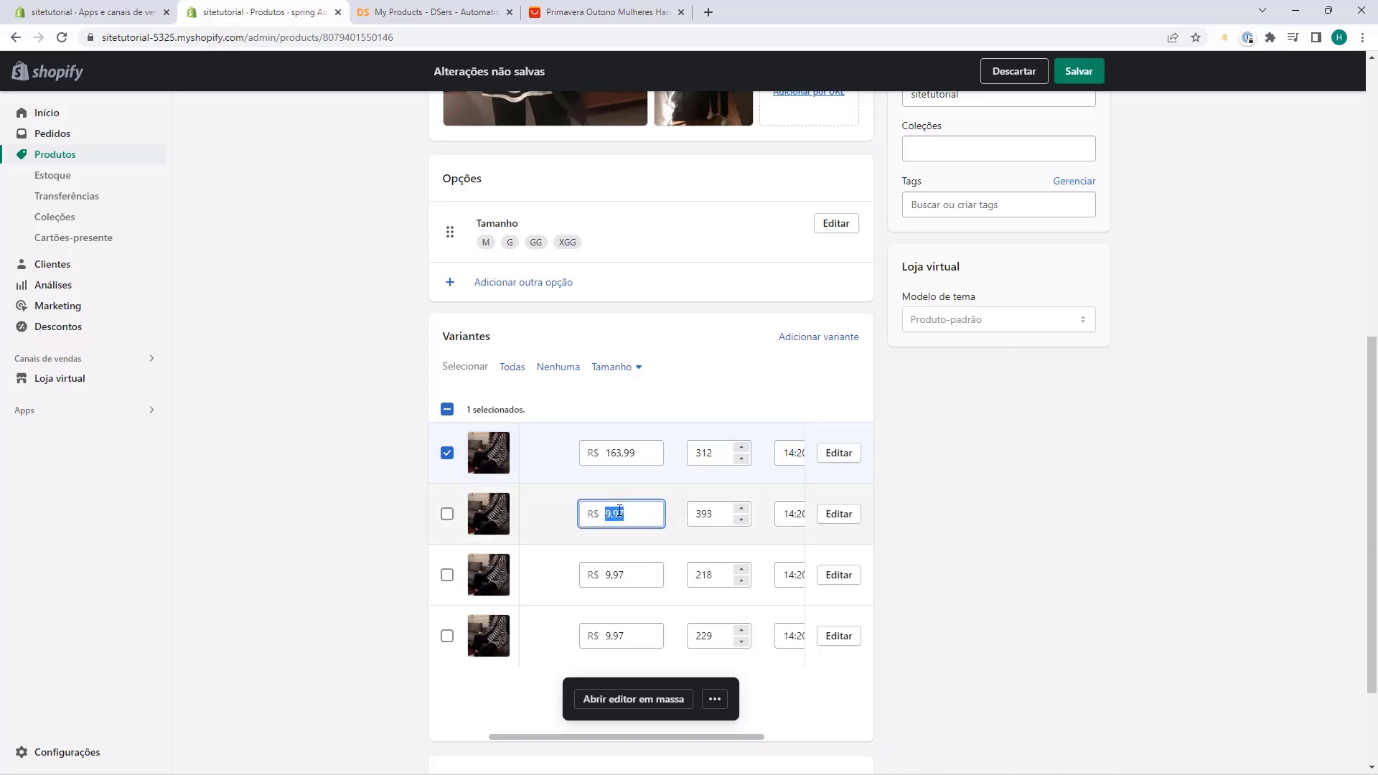
{"action": "type", "text": "163,99"}
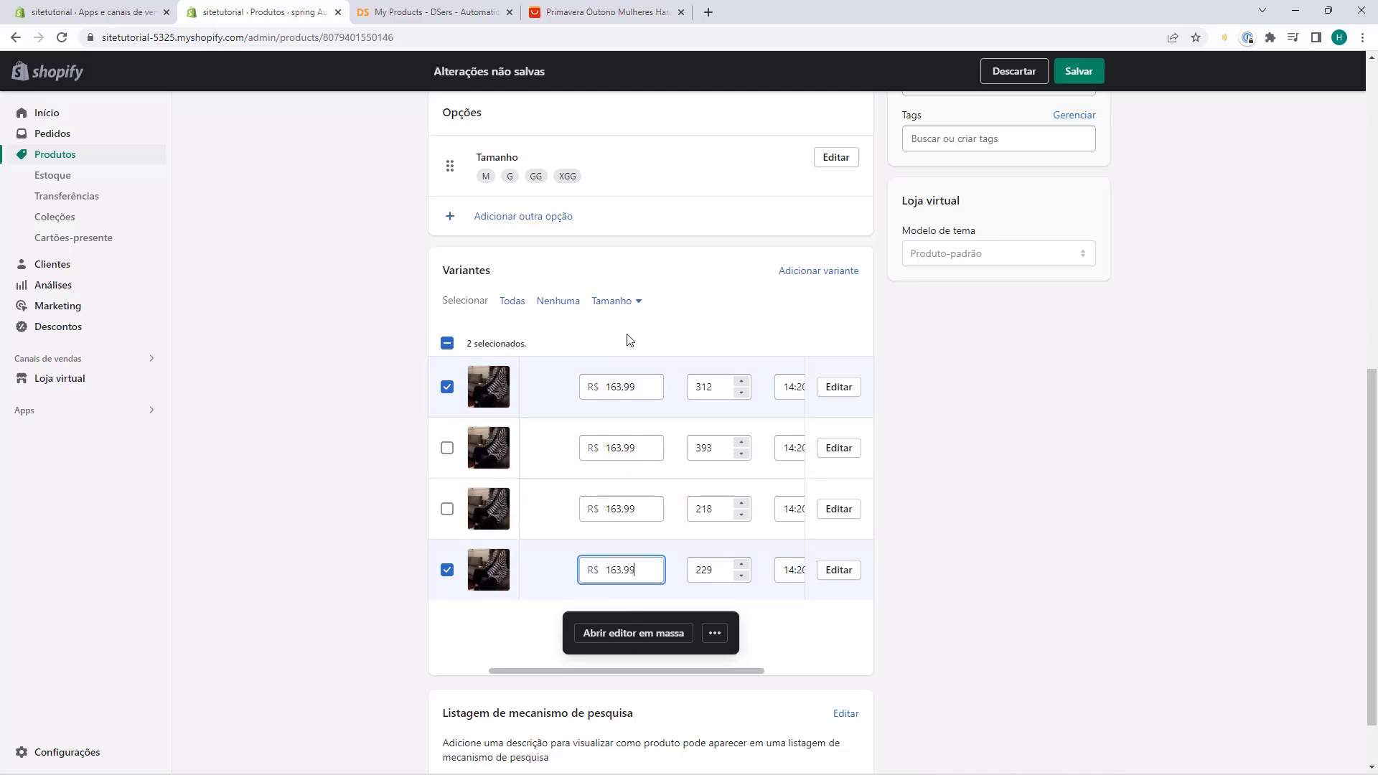
{"action": "left_click", "coordinate": [558, 301]}
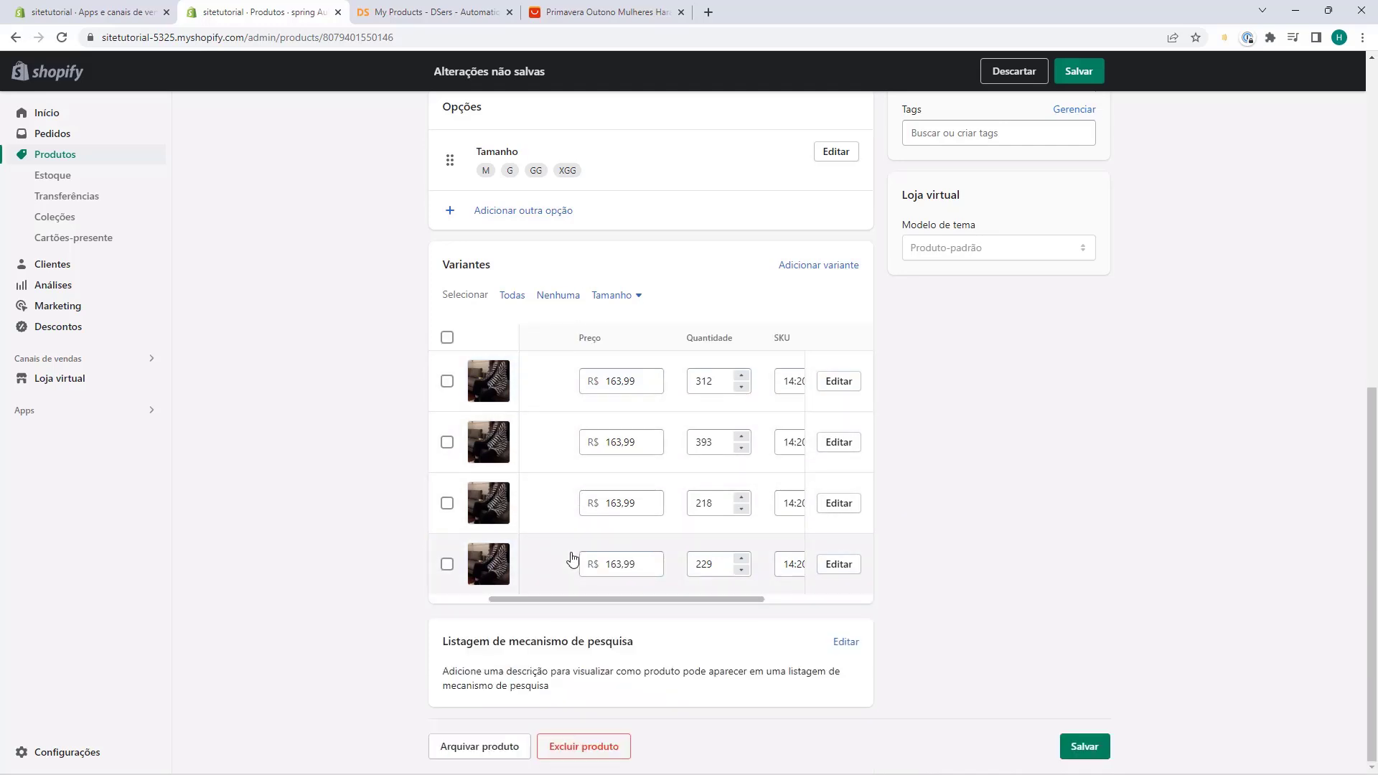
Accept the suggested product category Camisetas e tops and set the product type to Camiseta.
{"action": "scroll", "coordinate": [553, 451], "scroll_direction": "up", "scroll_amount": 1}
{"action": "scroll", "coordinate": [552, 450], "scroll_direction": "up", "scroll_amount": 9}
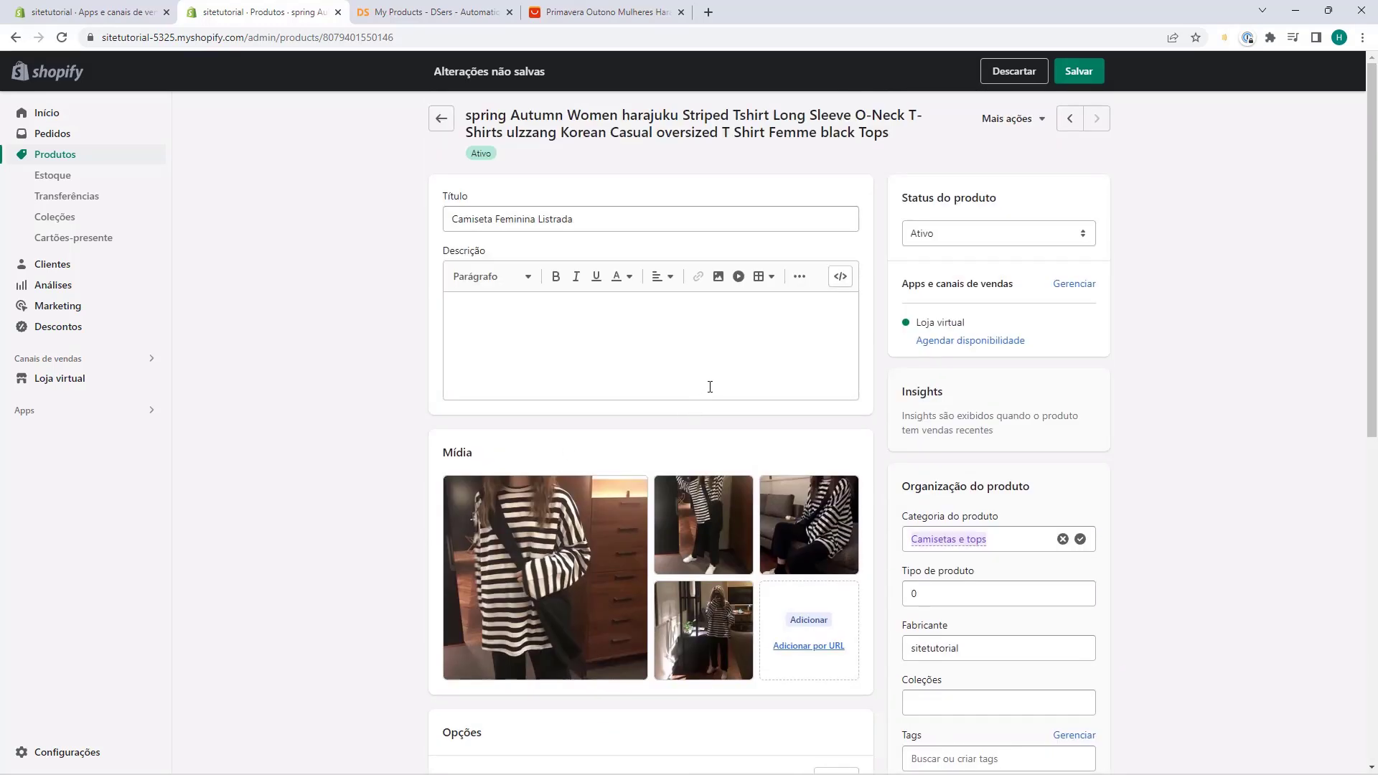
{"action": "scroll", "coordinate": [1098, 373], "scroll_direction": "down", "scroll_amount": 2}
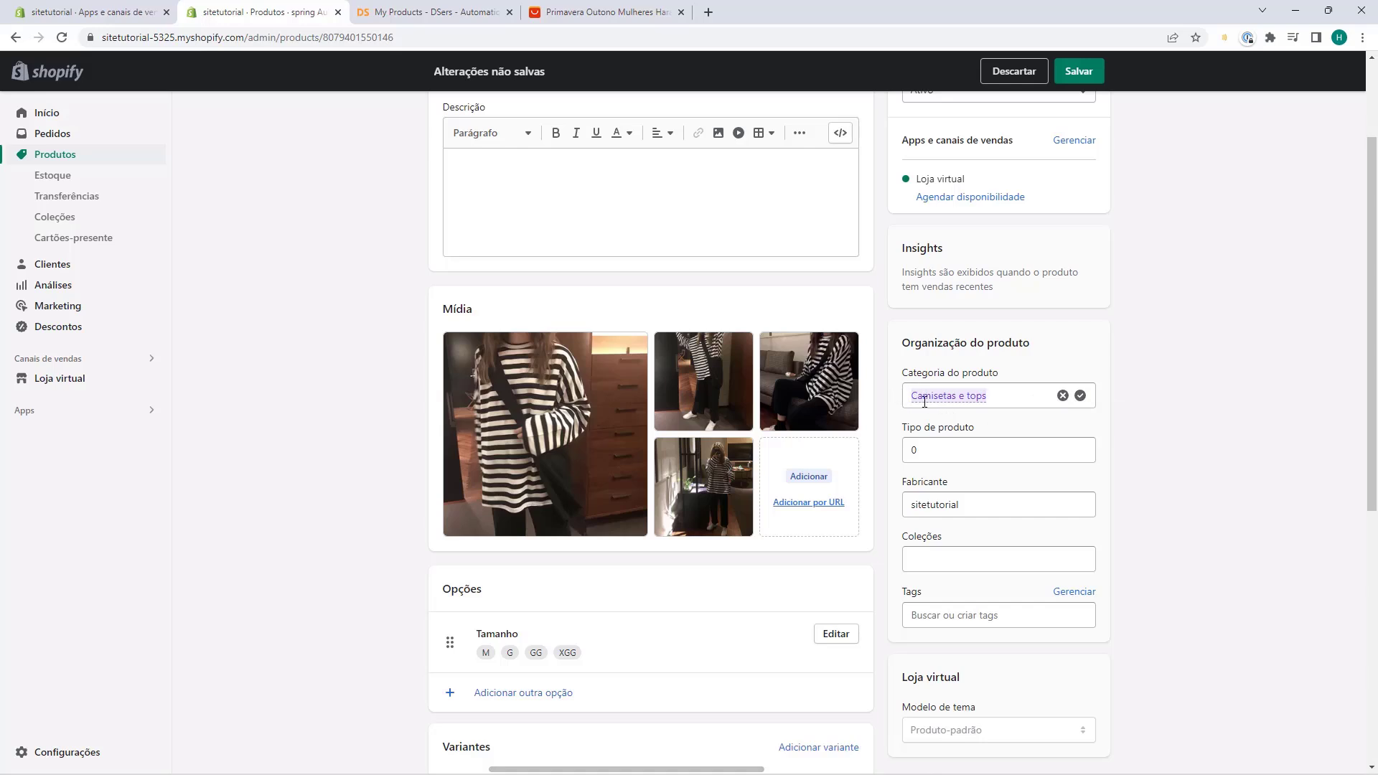
{"action": "left_click", "coordinate": [1079, 396]}
{"action": "left_click", "coordinate": [950, 455]}
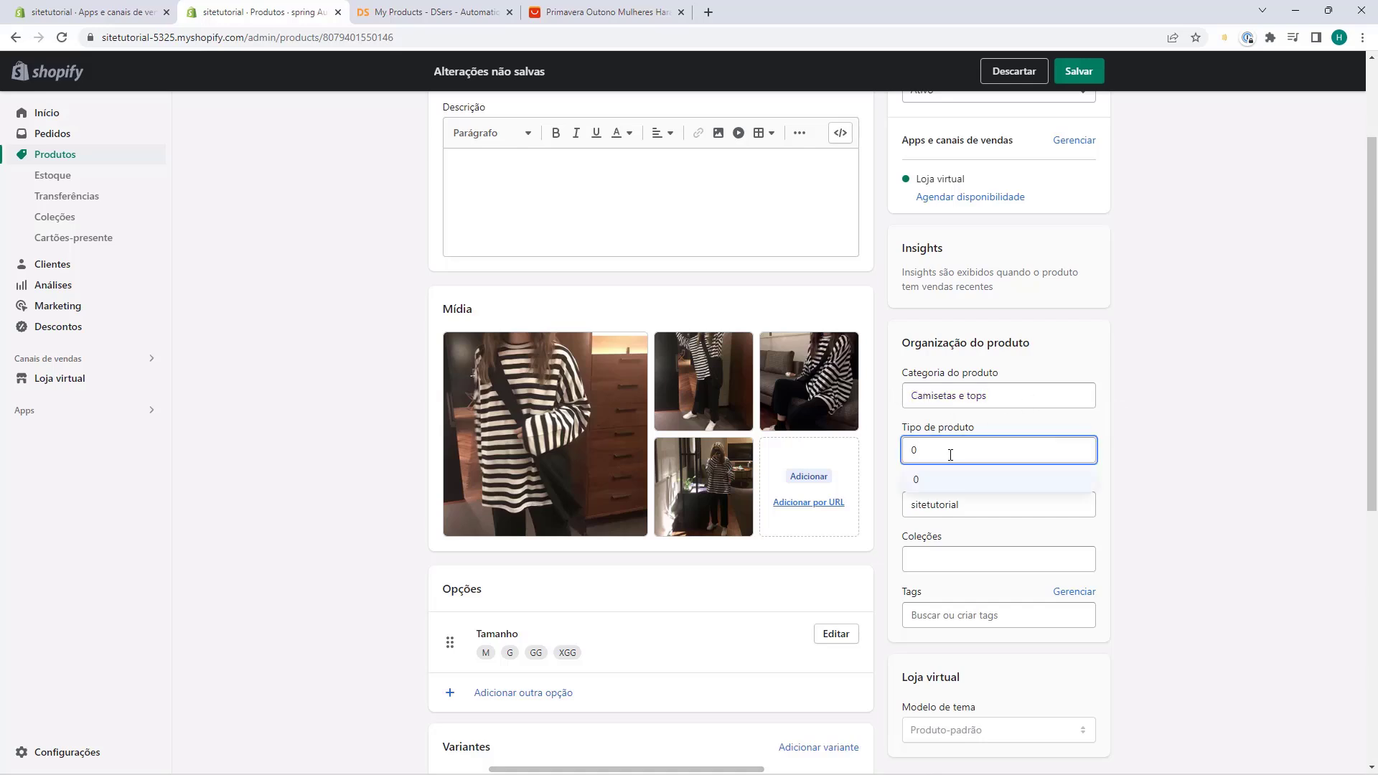
{"action": "key", "text": "BackSpace"}
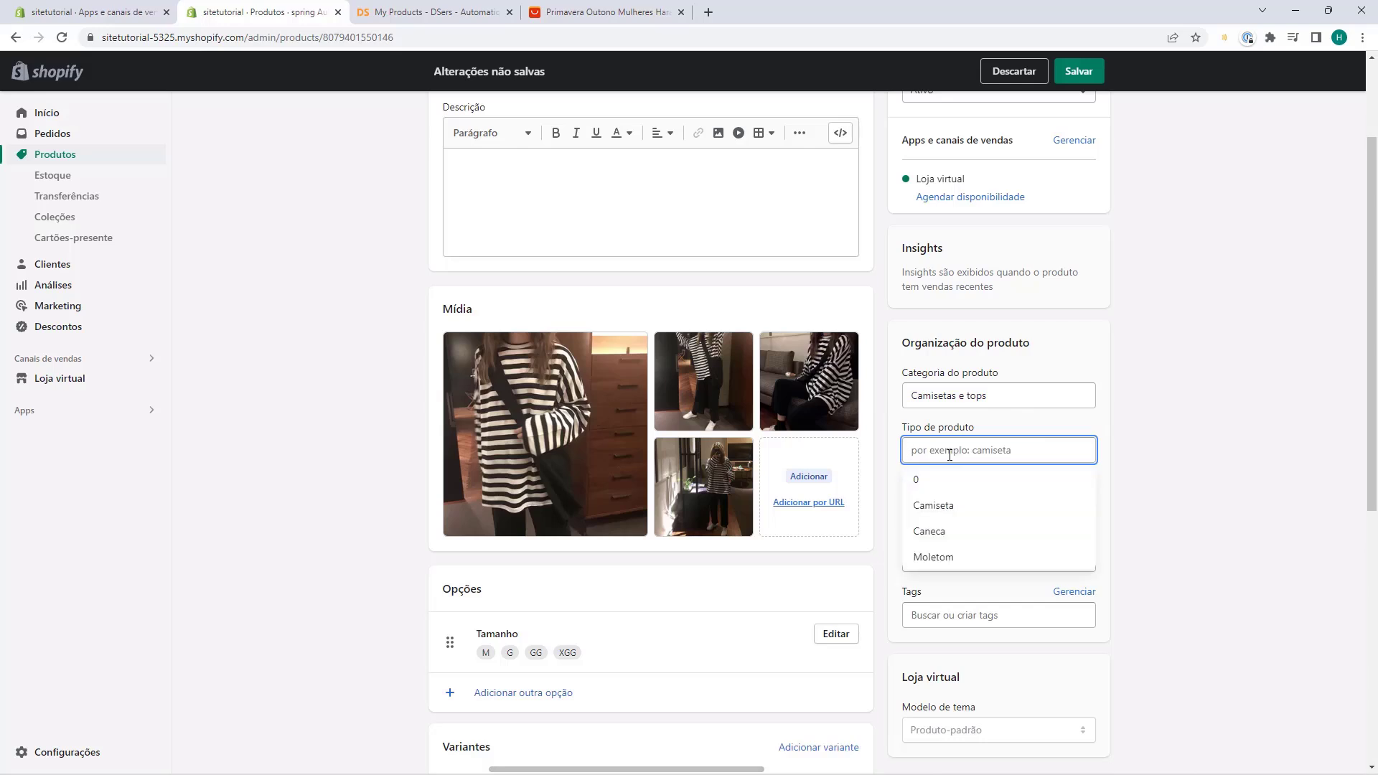
{"action": "left_click", "coordinate": [927, 504]}
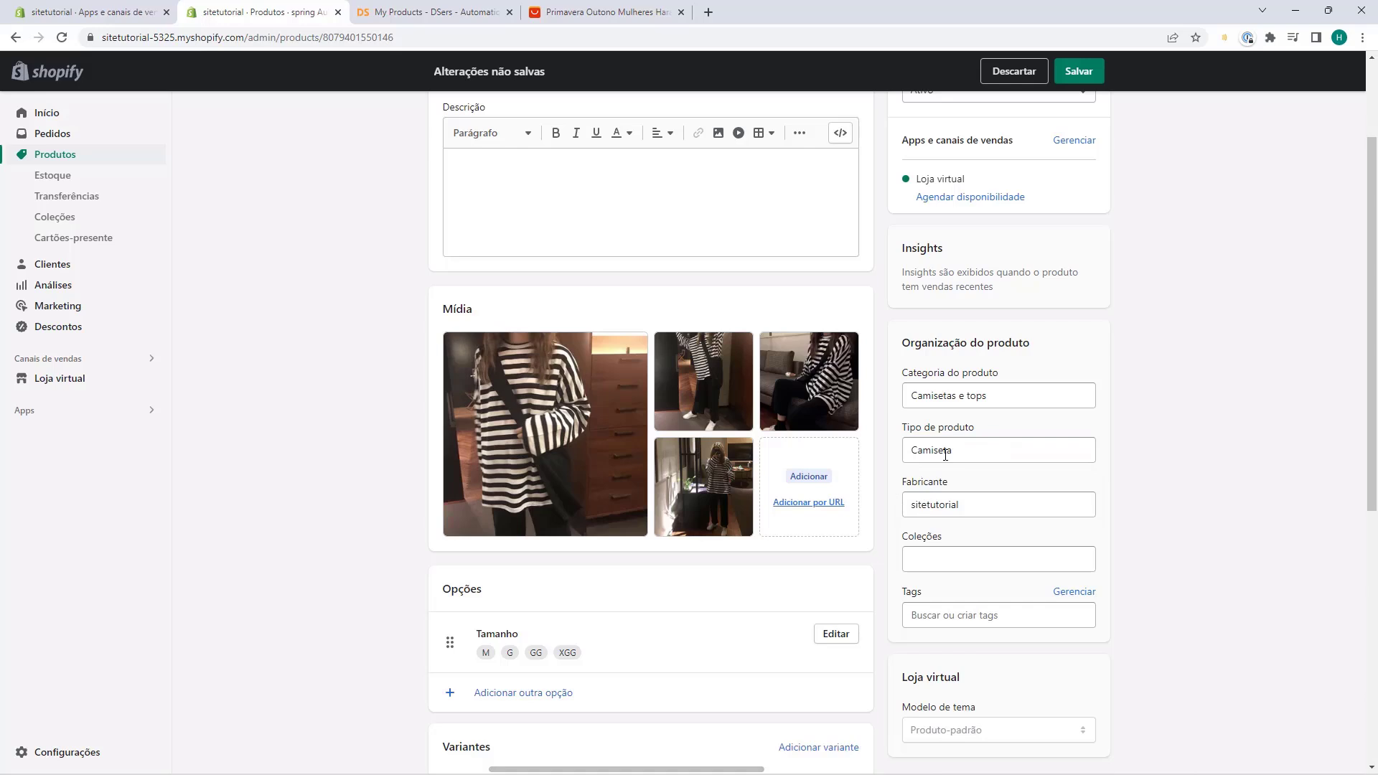
Keep the vendor sitetutorial and add the product to the Página inicial collection.
{"action": "double_click", "coordinate": [917, 512]}
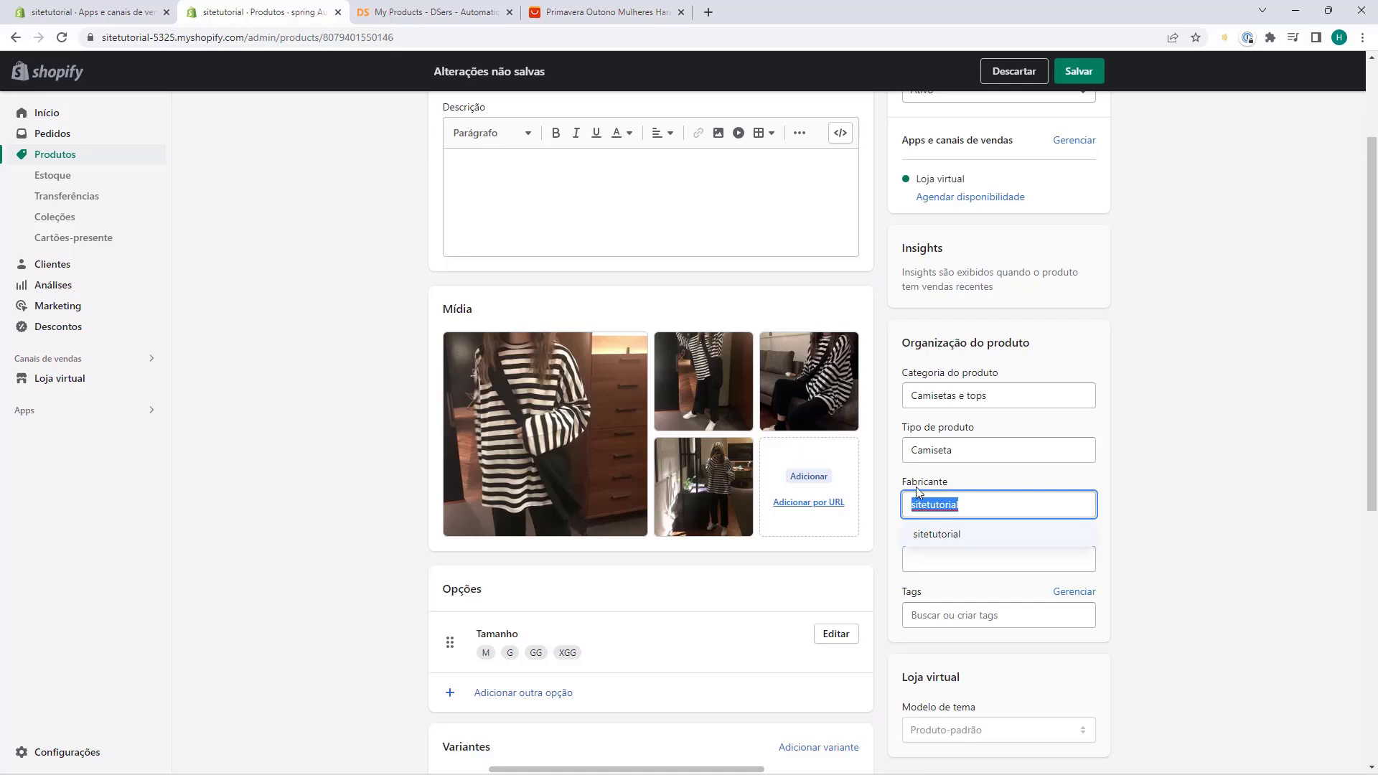
{"action": "left_click", "coordinate": [1125, 510]}
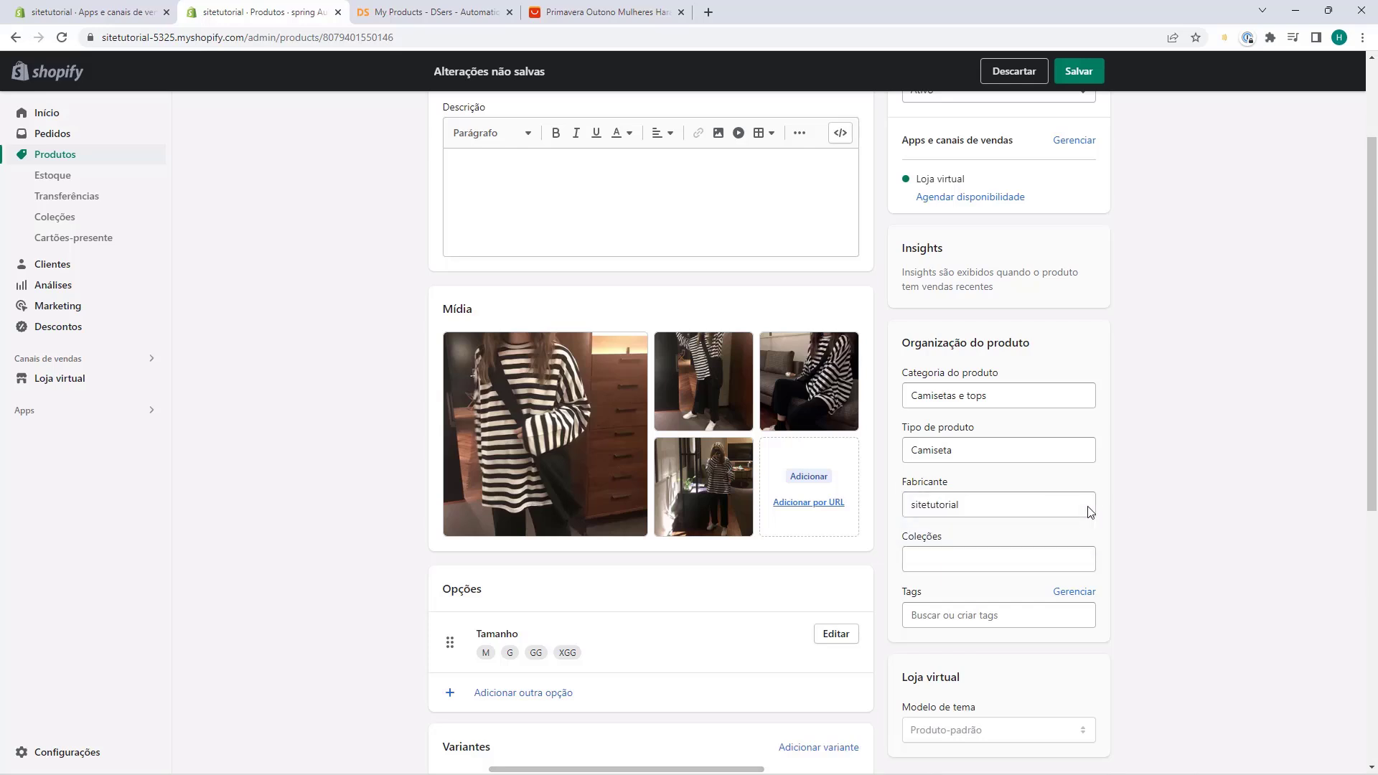
{"action": "left_click", "coordinate": [926, 554]}
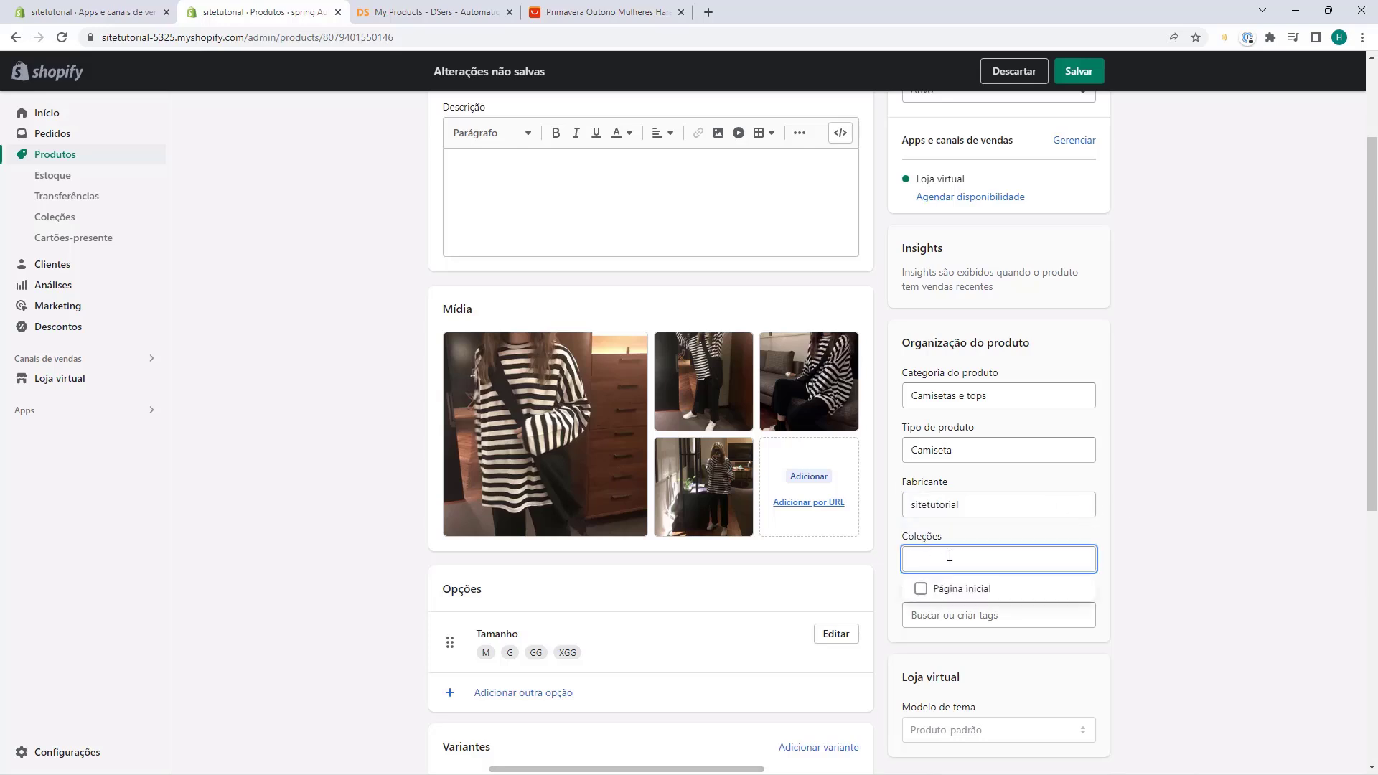
{"action": "left_click", "coordinate": [923, 591]}
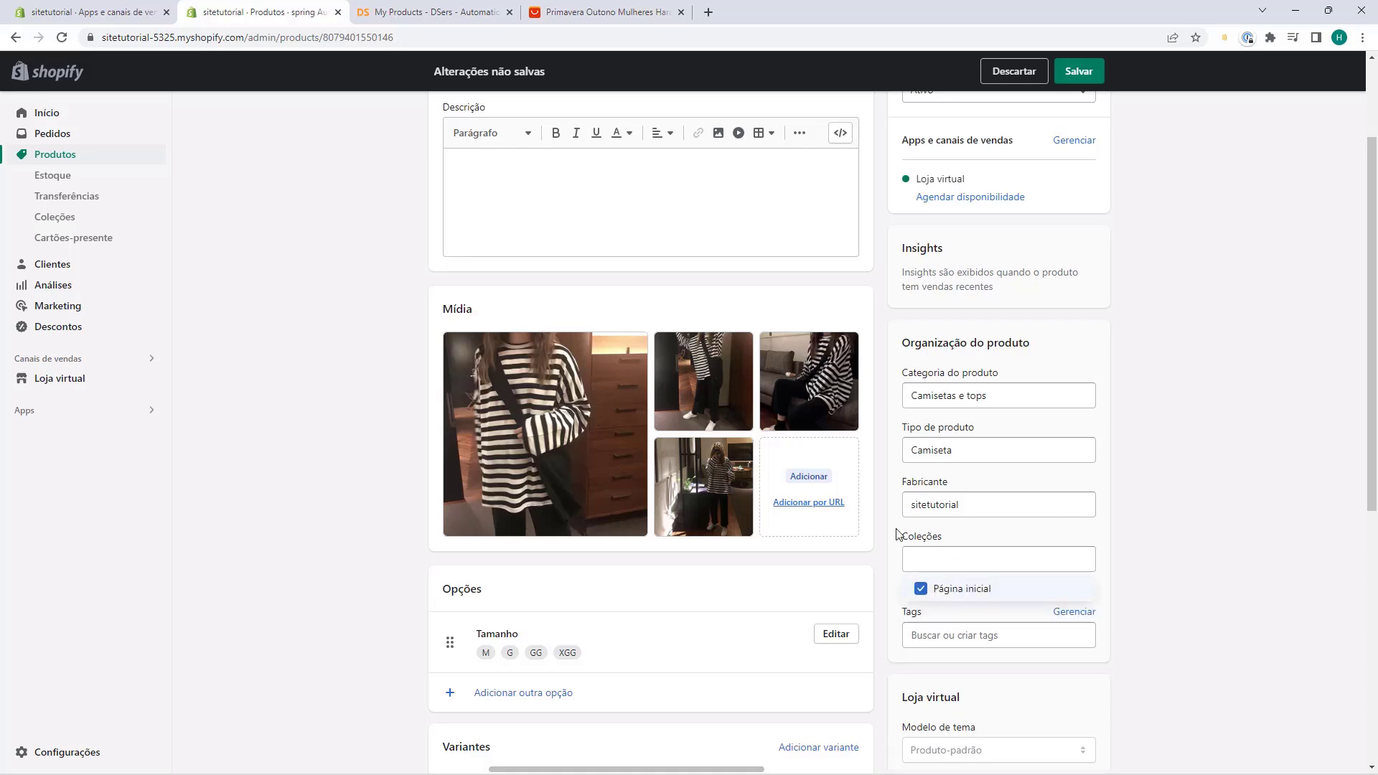
{"action": "left_click", "coordinate": [1152, 549]}
{"action": "left_click", "coordinate": [910, 634]}
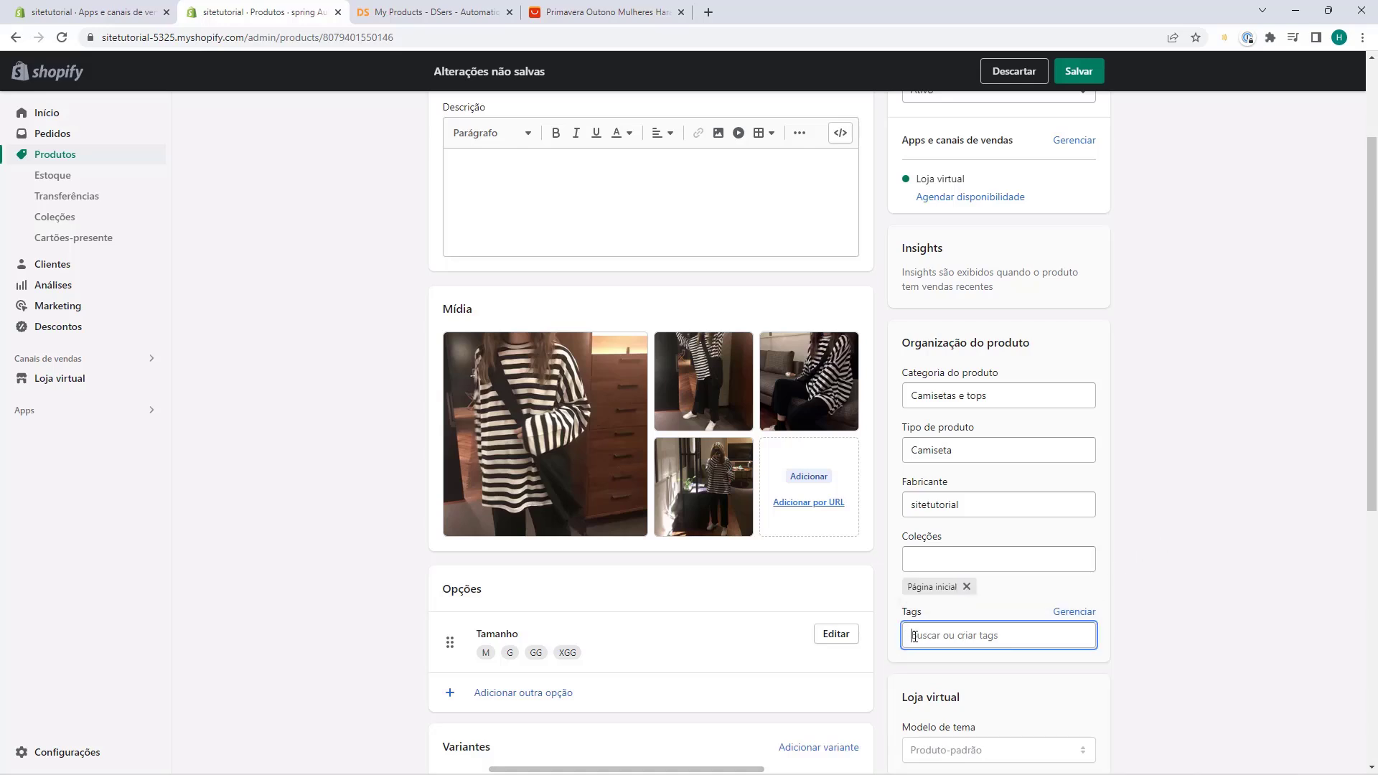
Review the product page, save the product and confirm deleting the variants with the Color option.
{"action": "scroll", "coordinate": [886, 603], "scroll_direction": "up", "scroll_amount": 2}
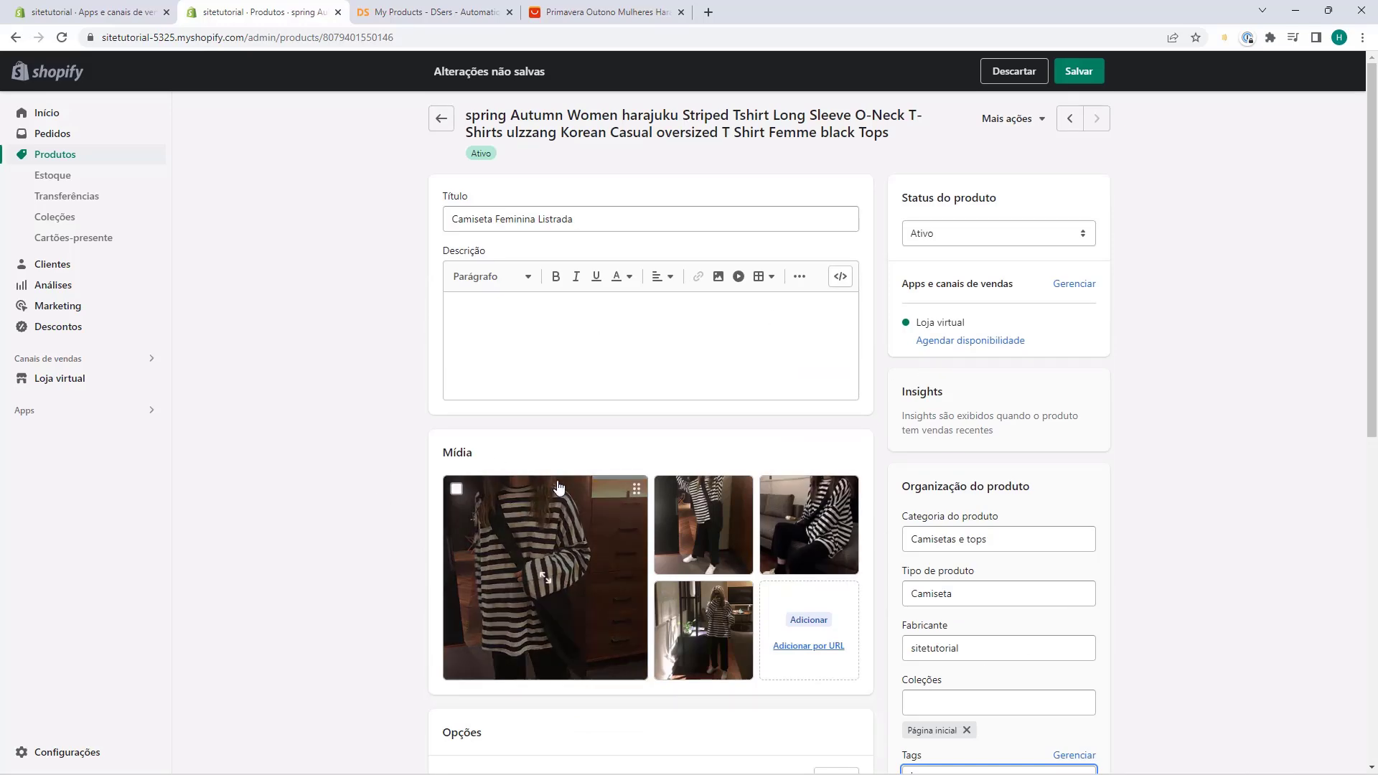
{"action": "scroll", "coordinate": [503, 466], "scroll_direction": "down", "scroll_amount": 7}
{"action": "scroll", "coordinate": [450, 422], "scroll_direction": "up", "scroll_amount": 7}
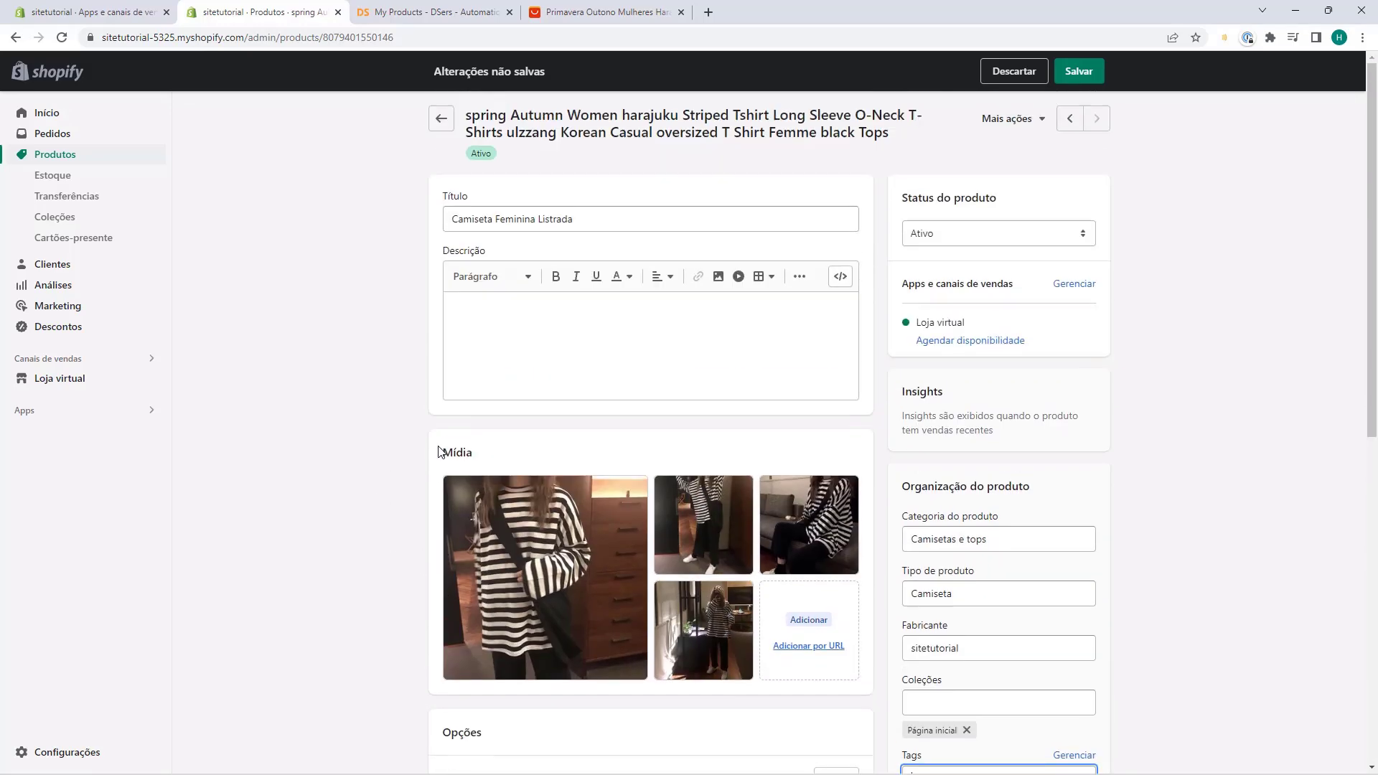
{"action": "left_click", "coordinate": [1079, 75]}
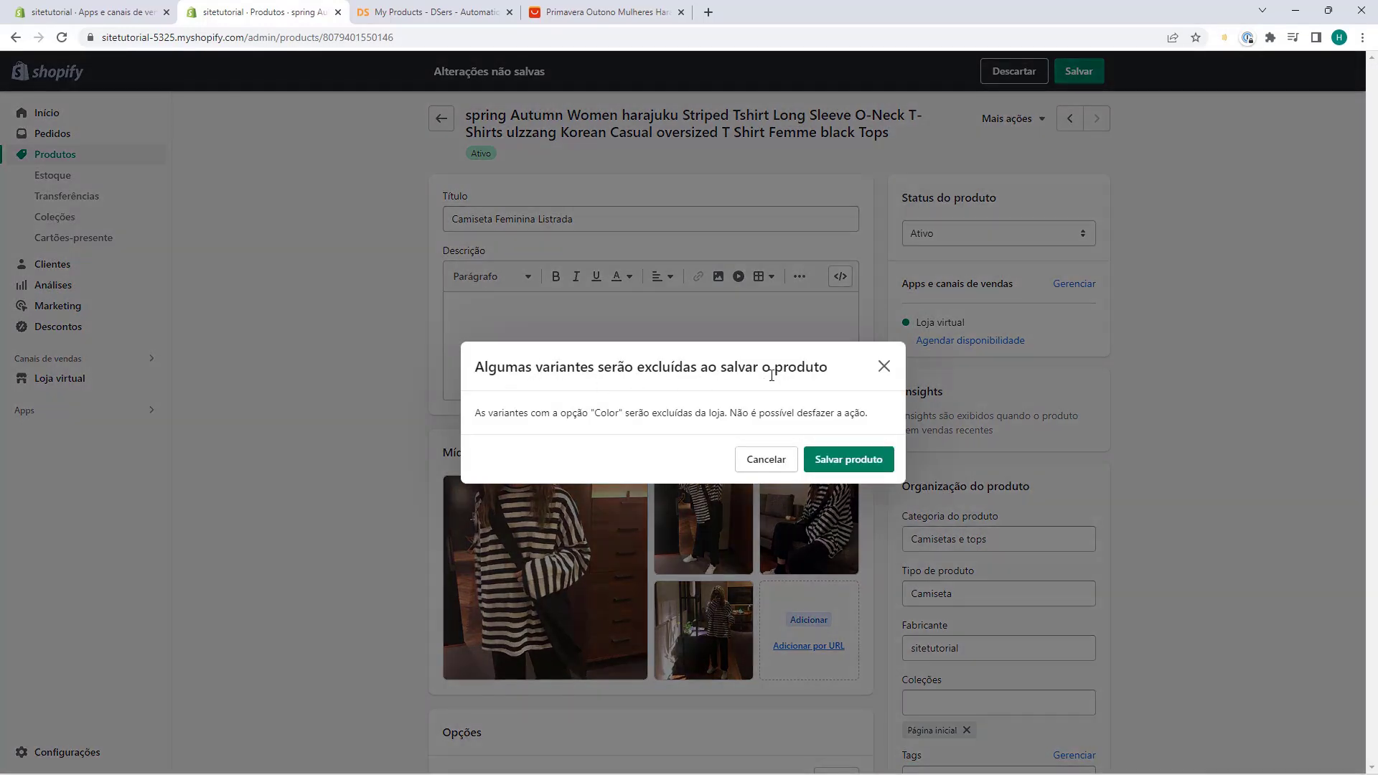
{"action": "left_click", "coordinate": [847, 460]}
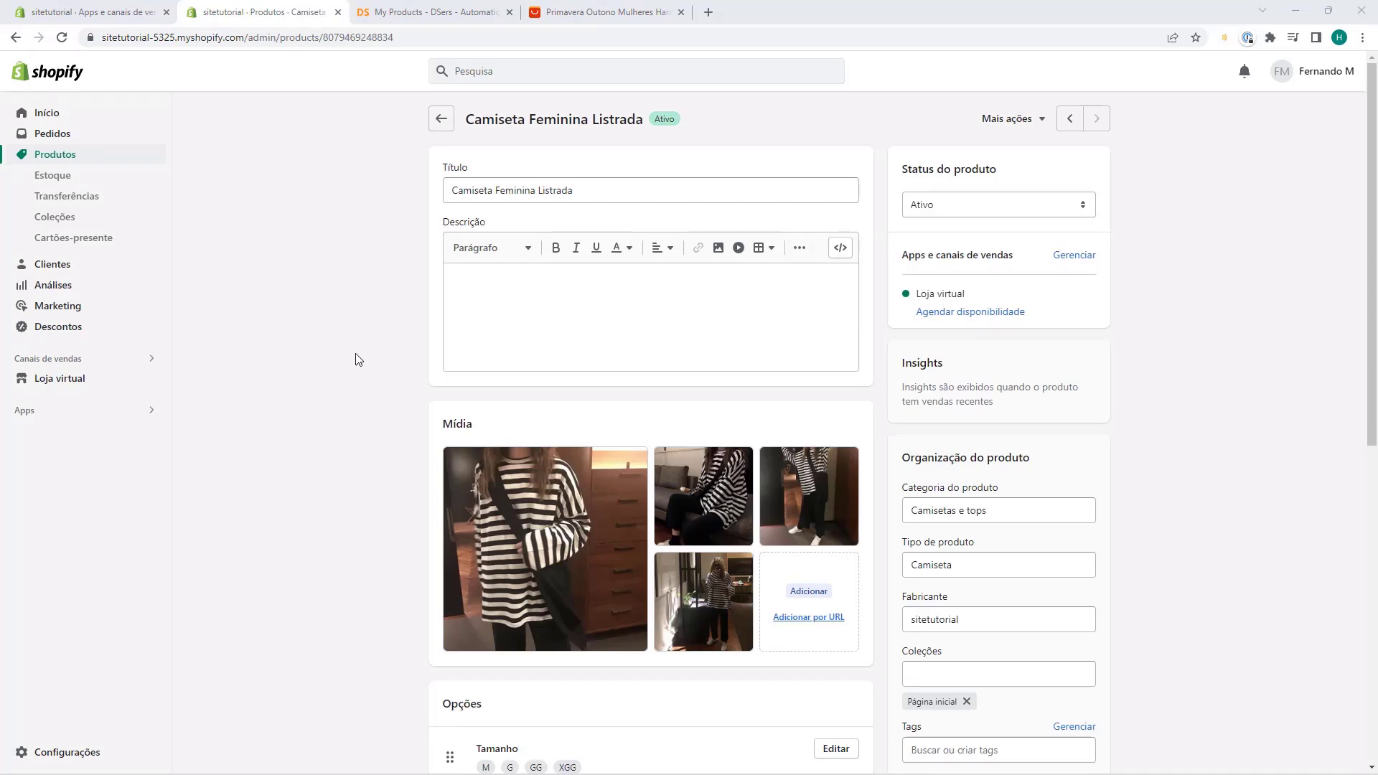
Return to the product list and preview Camiseta Feminina Listrada in the online store.
{"action": "left_click", "coordinate": [50, 161]}
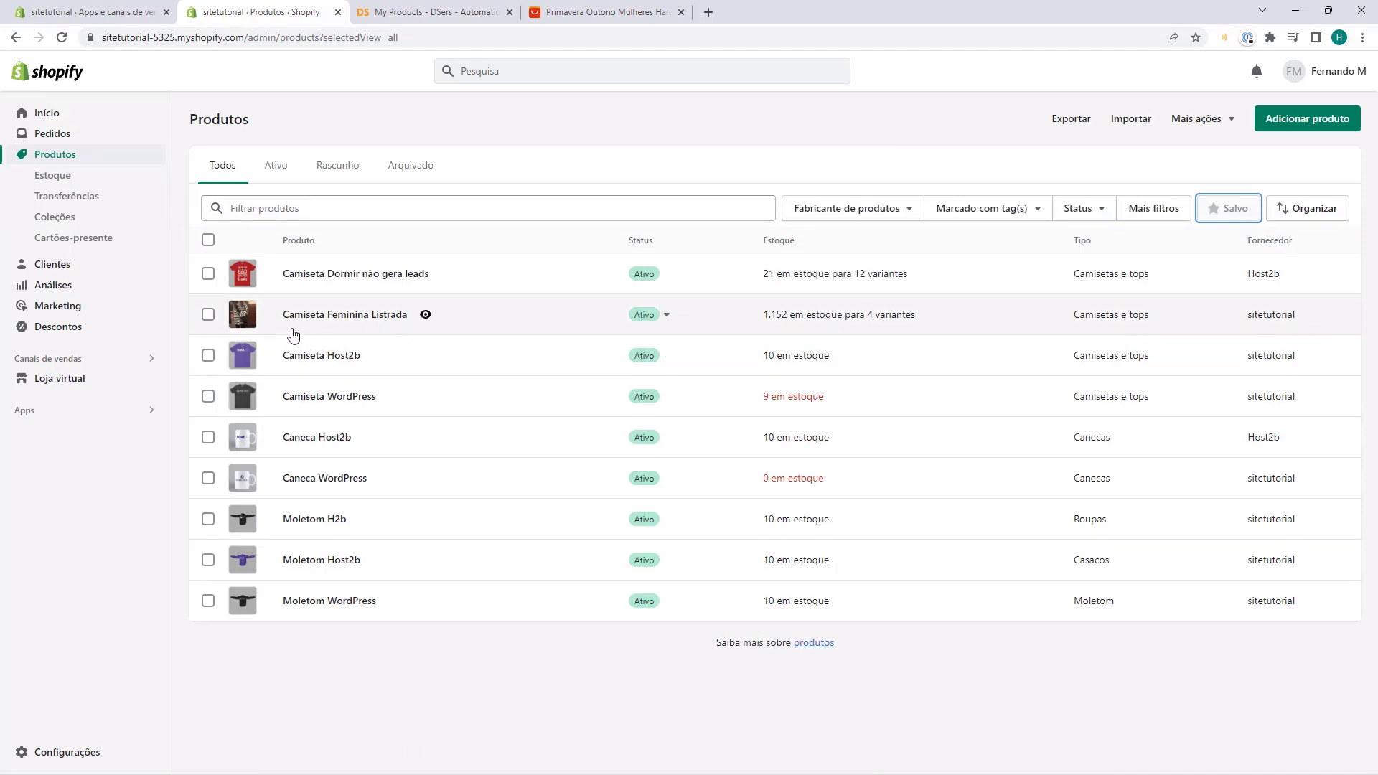
{"action": "left_click", "coordinate": [426, 317]}
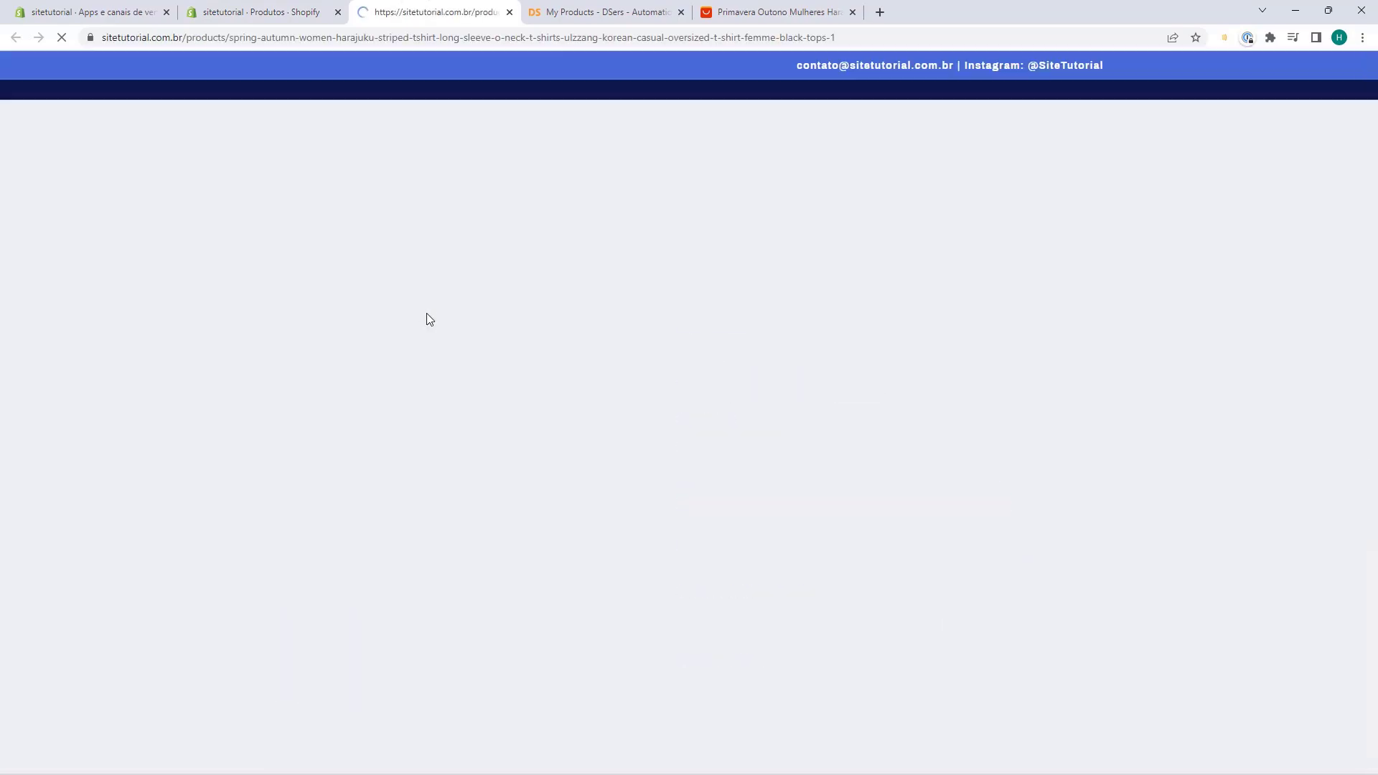